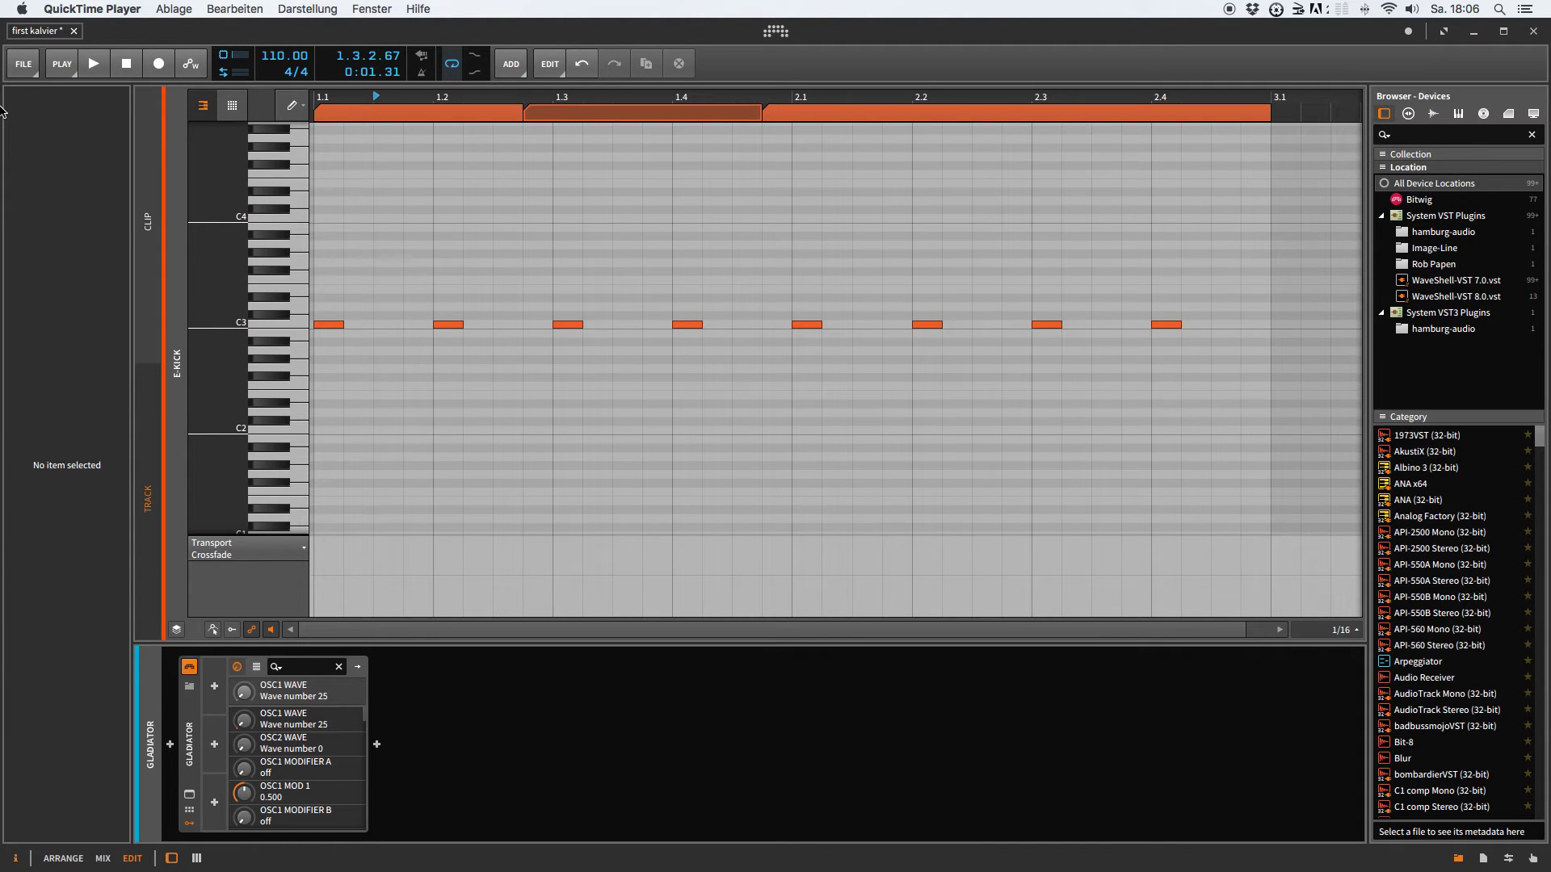
# Step: Create a new project and activate its audio engine
pyautogui.click(23, 73)
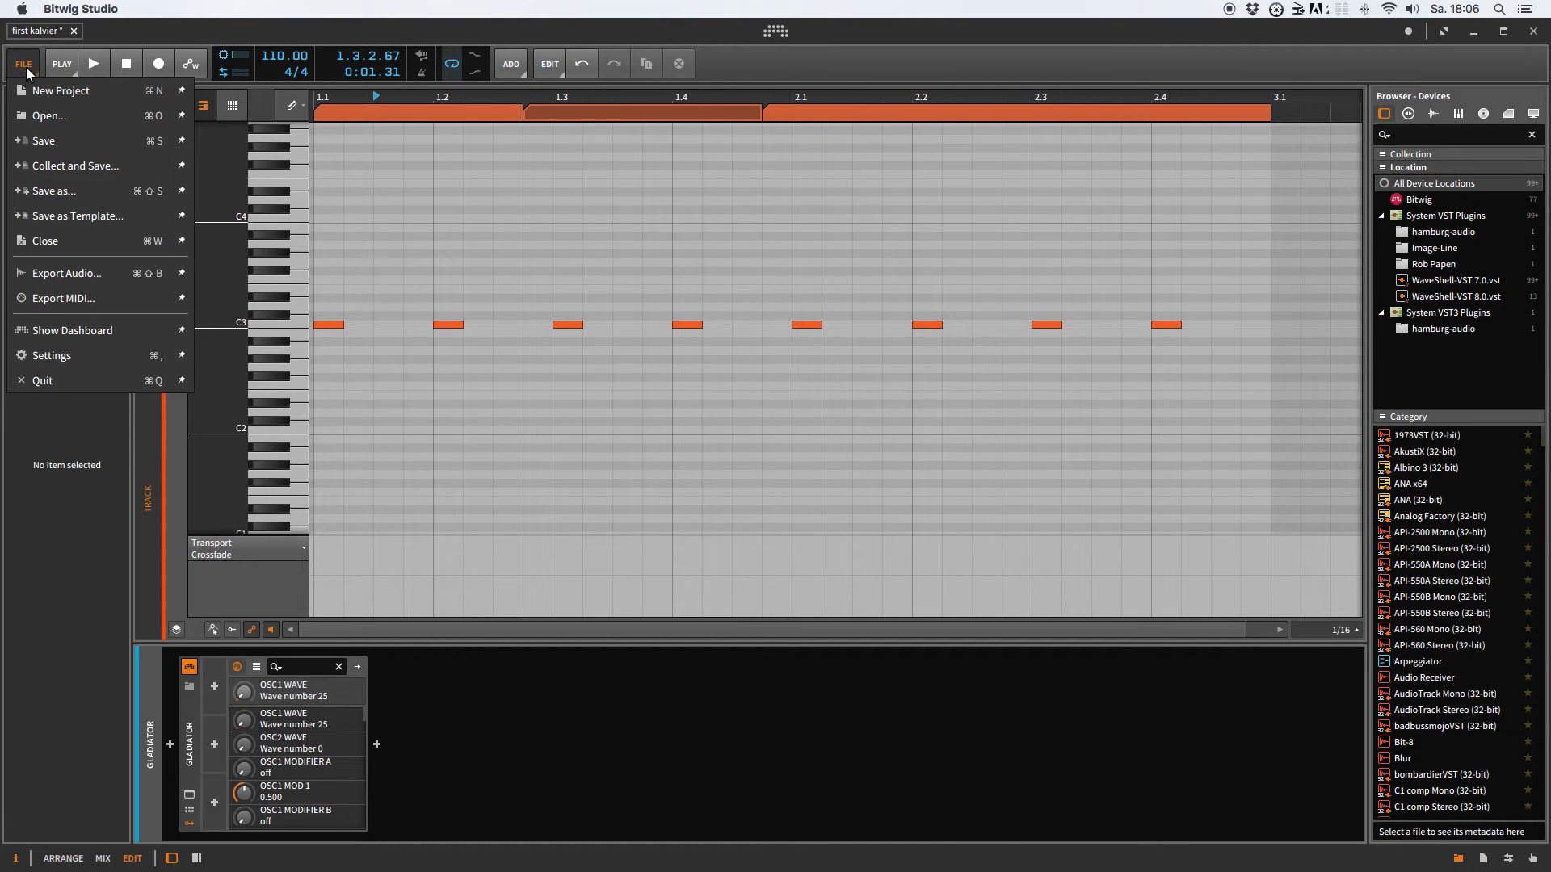
pyautogui.click(40, 97)
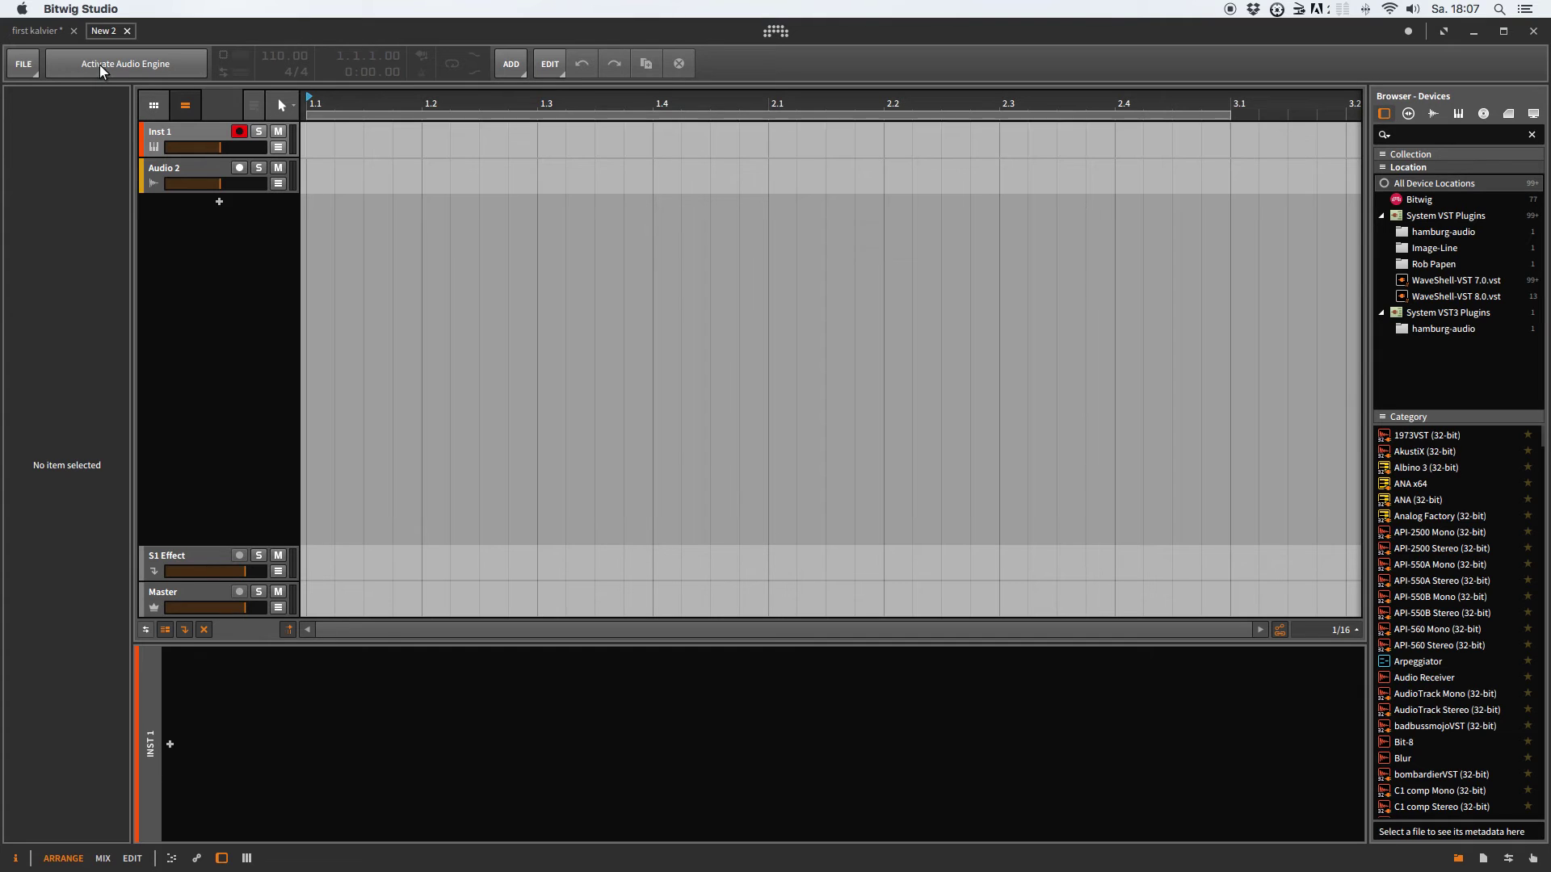
pyautogui.click(126, 73)
pyautogui.click(129, 65)
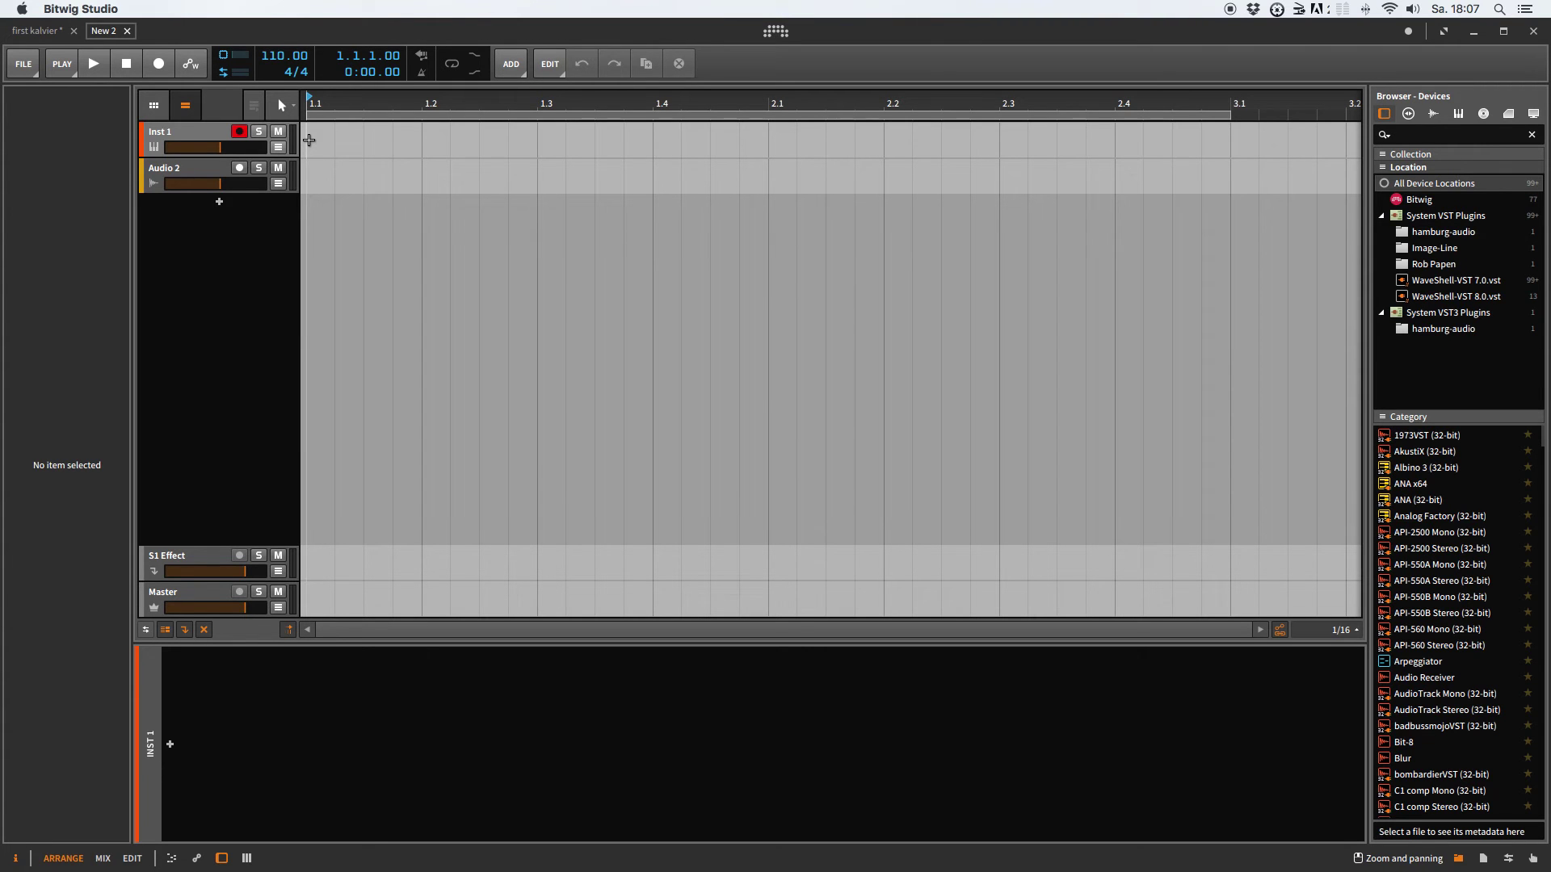
# Step: Add the Drum Machine device to the Inst 1 instrument track
pyautogui.click(185, 145)
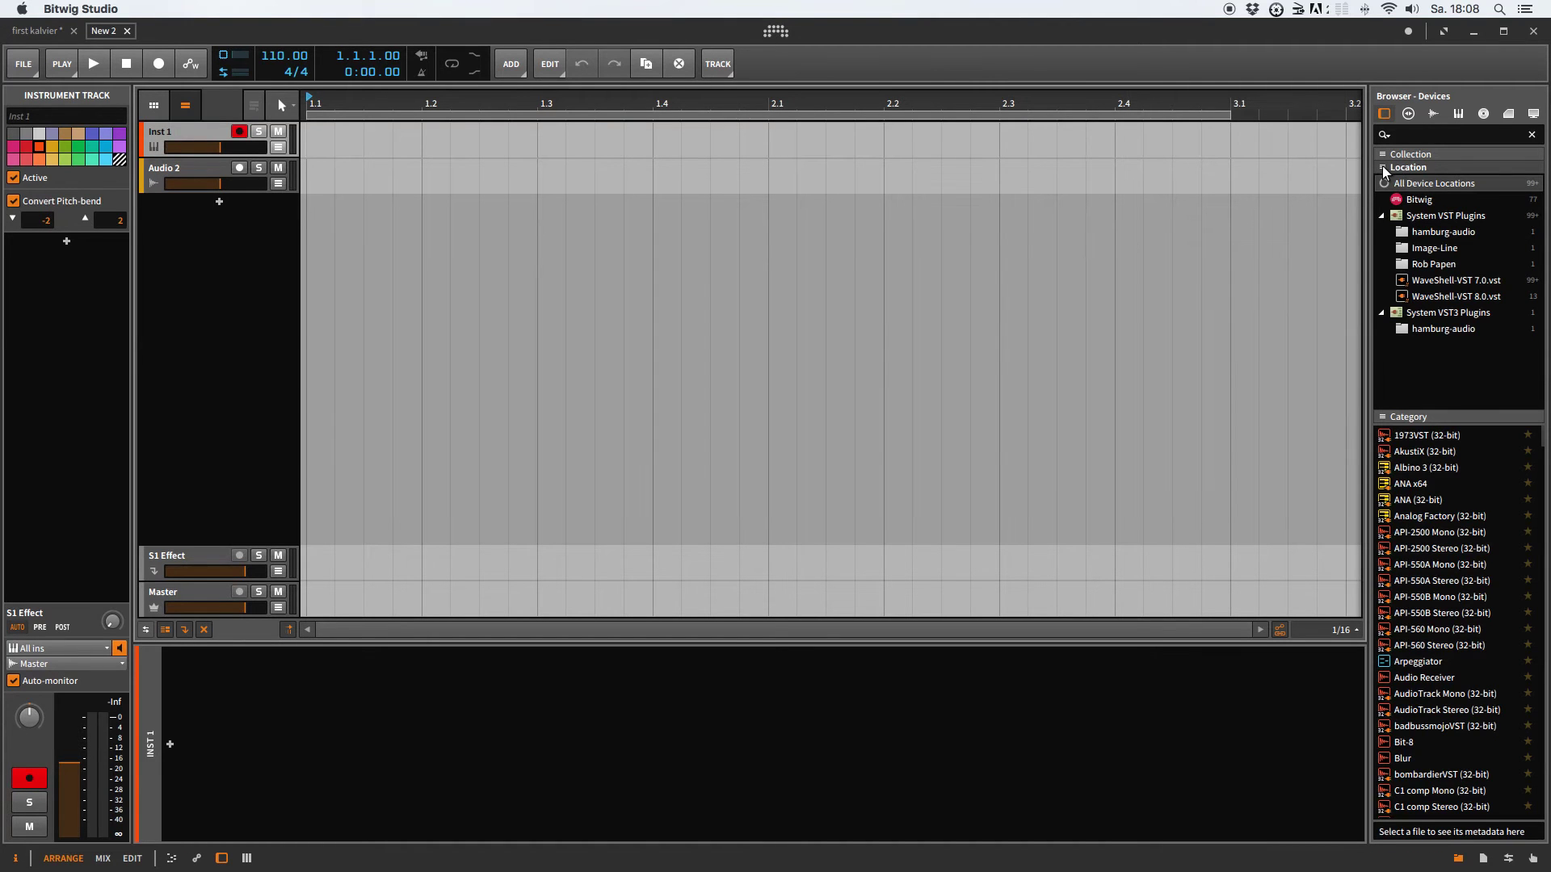
pyautogui.scroll(-10, 1405, 499)
pyautogui.scroll(-12, 1405, 501)
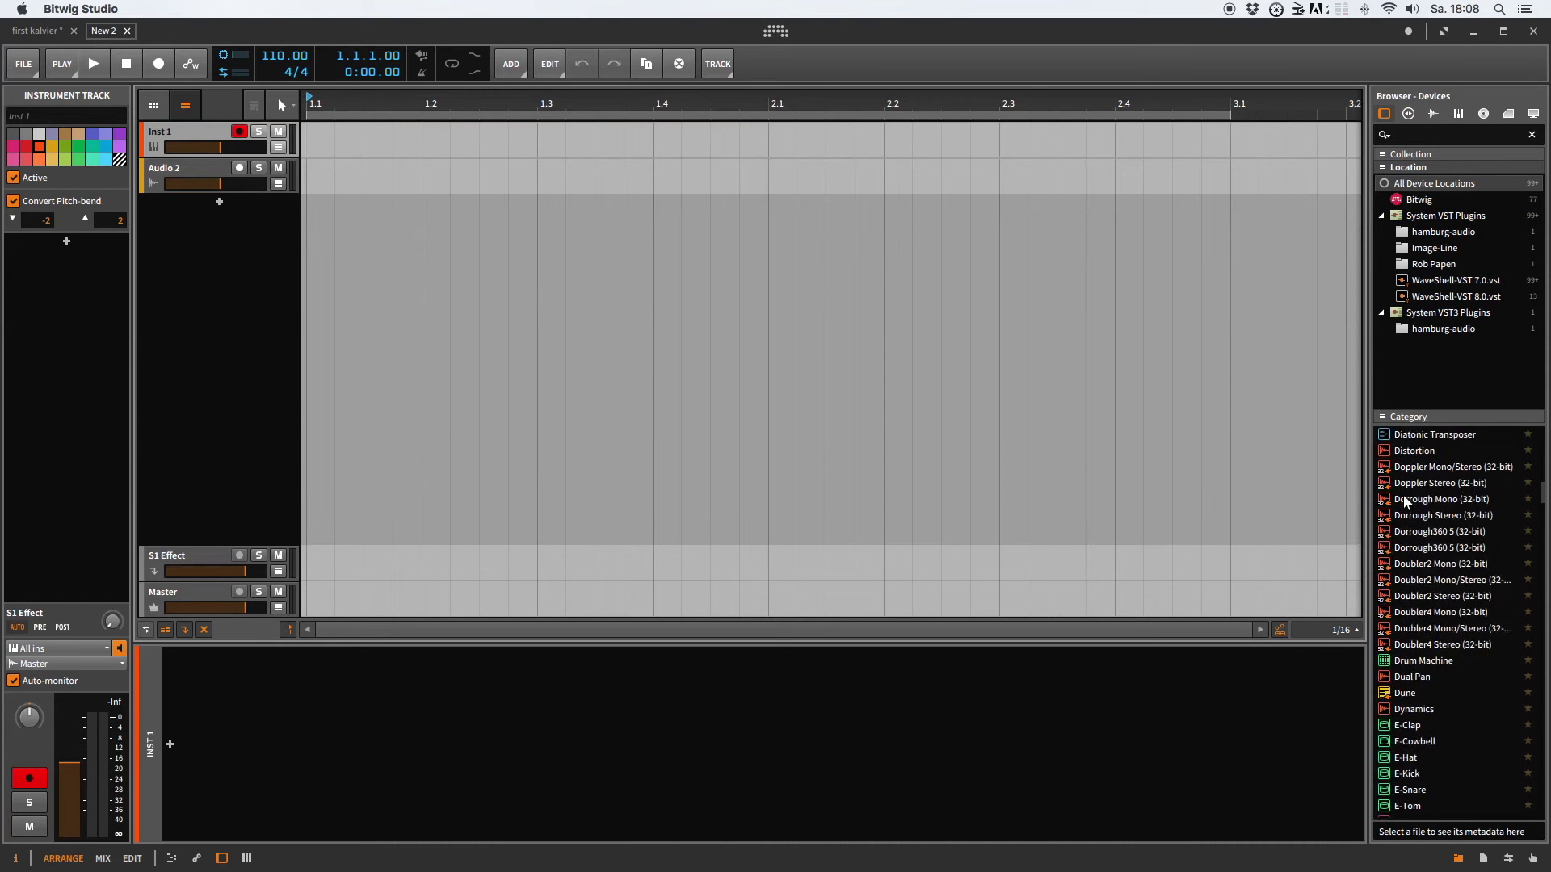
pyautogui.click(1399, 655)
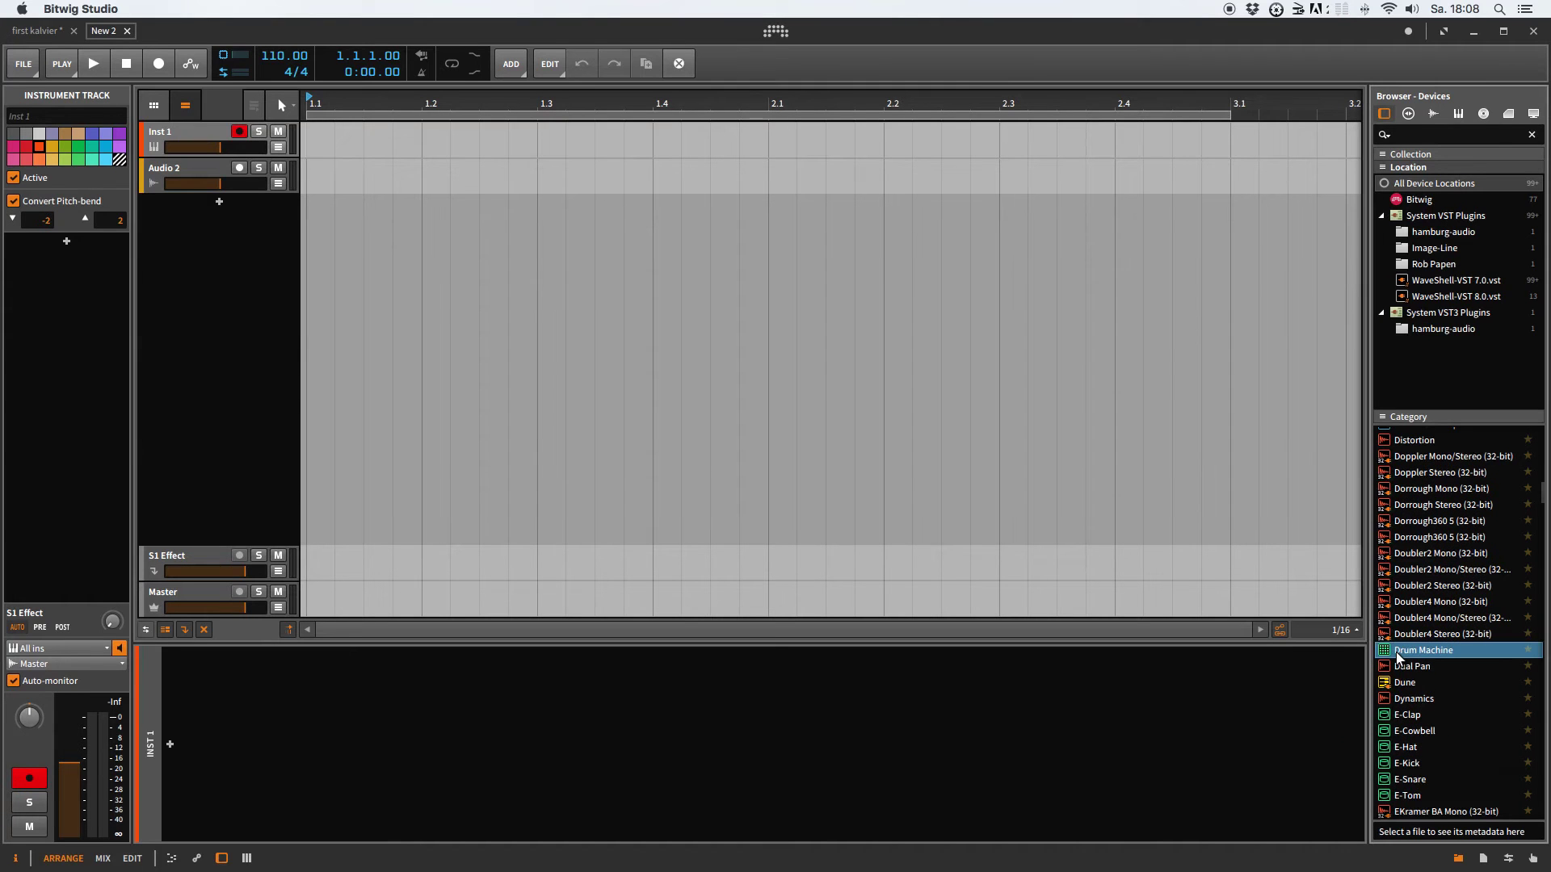
pyautogui.moveTo(1399, 656); pyautogui.dragTo(196, 136)
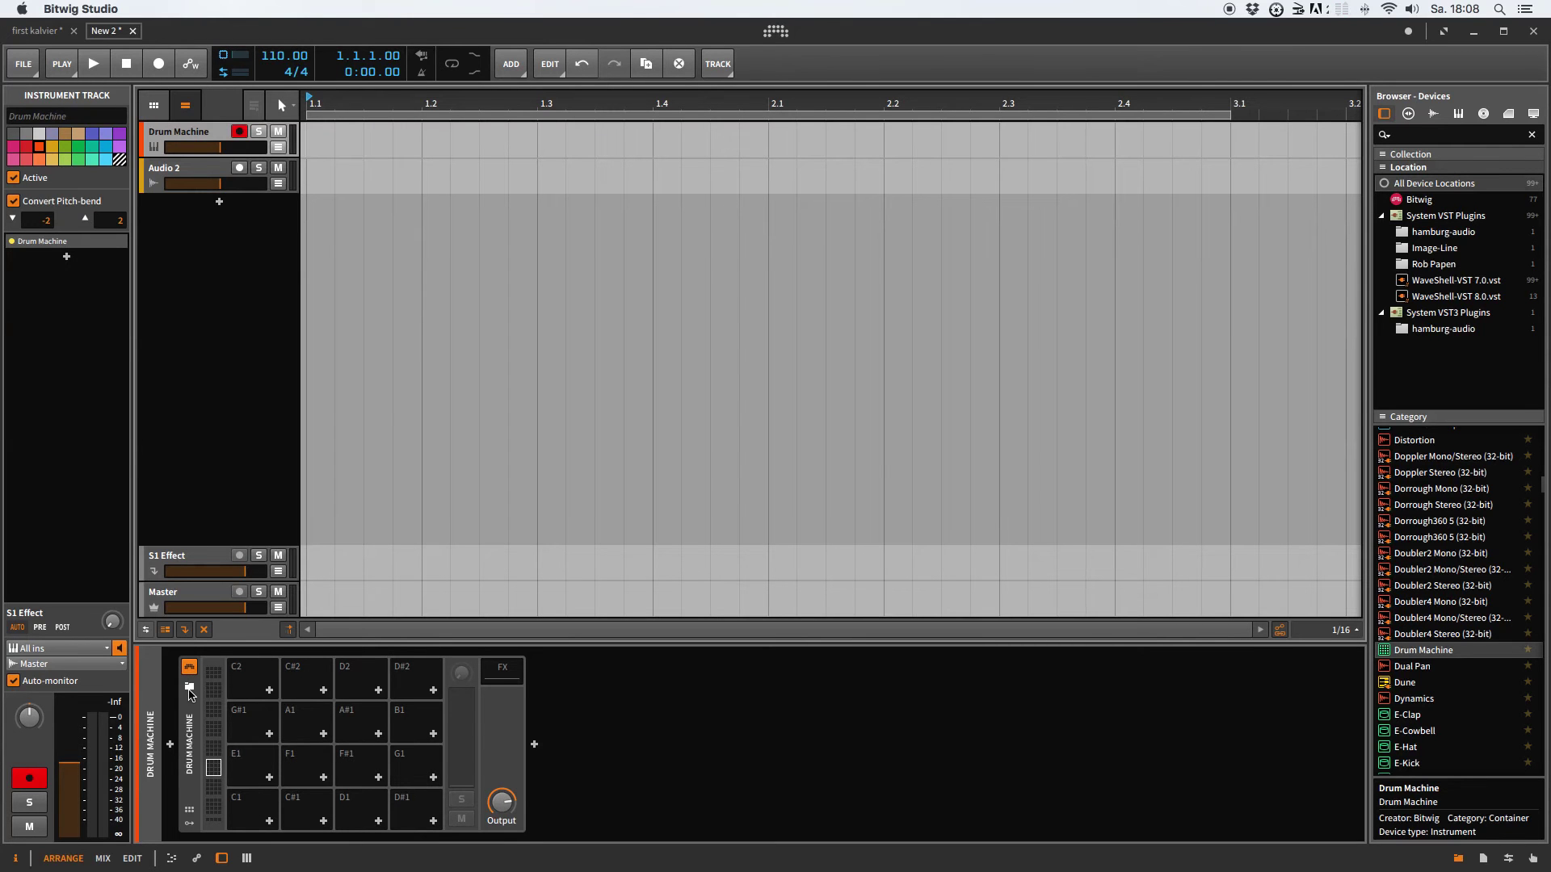
# Step: Load the Deep House Kit 1 preset into the Drum Machine and audition a kick pad and the snare pad
pyautogui.click(189, 689)
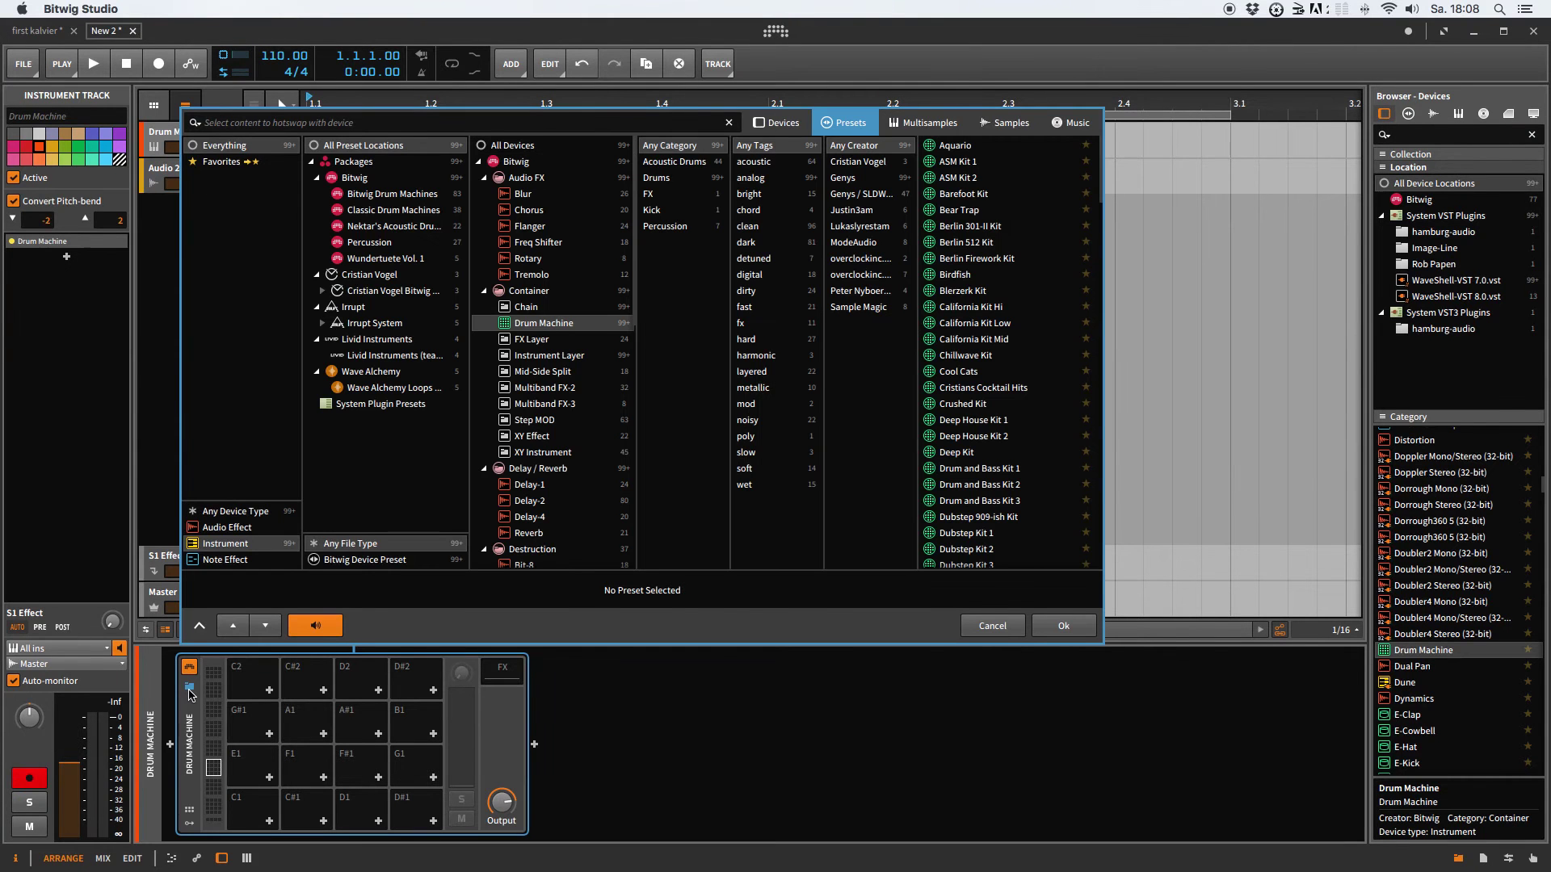
pyautogui.scroll(-3, 968, 391)
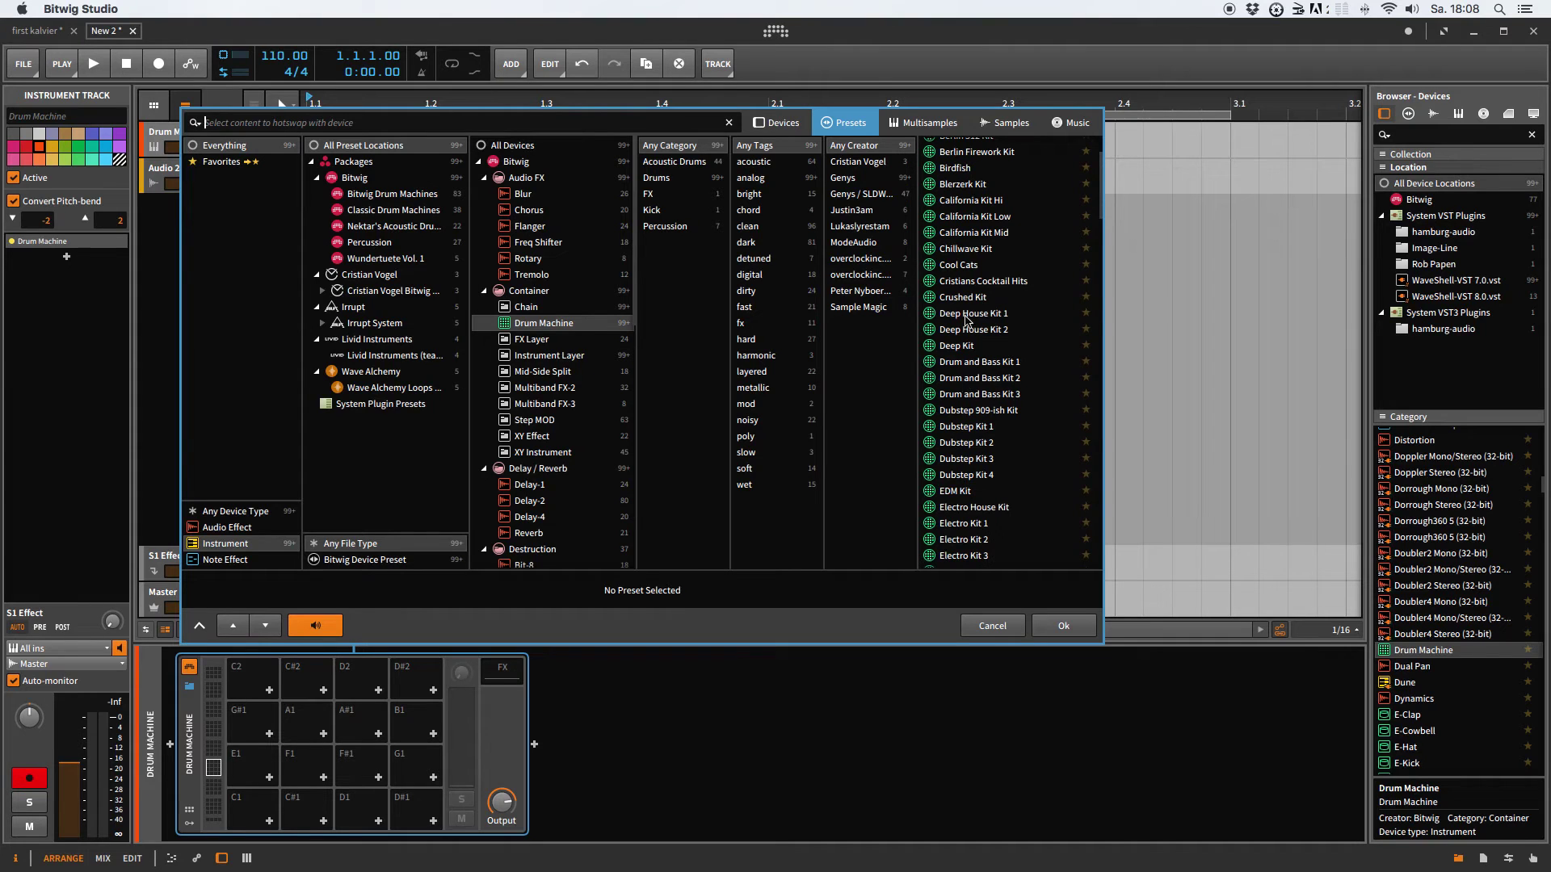
pyautogui.click(967, 315)
pyautogui.click(1054, 627)
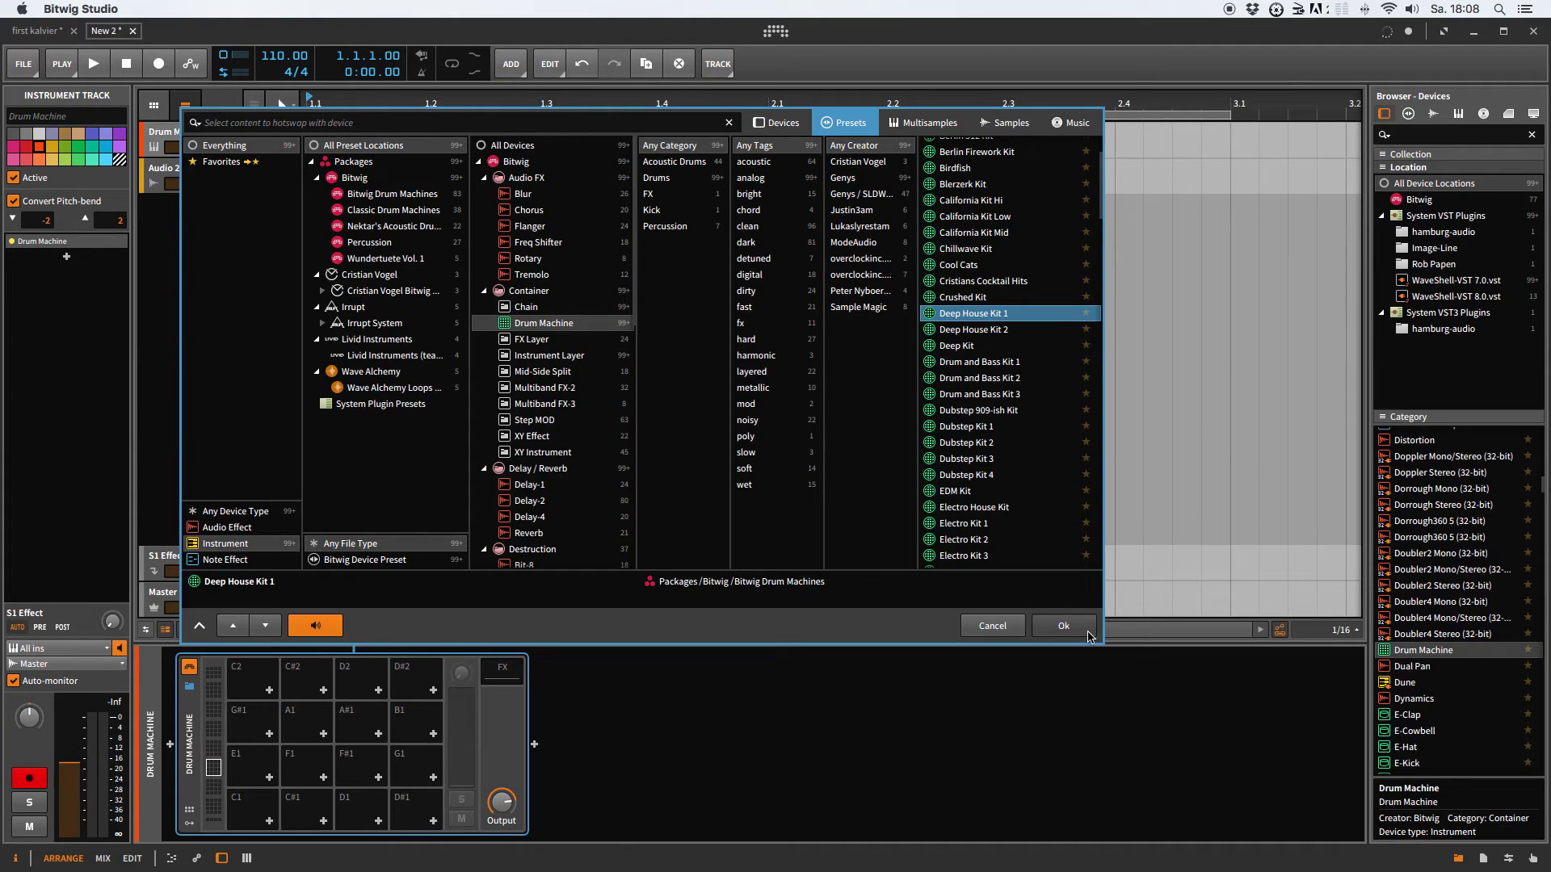
pyautogui.click(1063, 627)
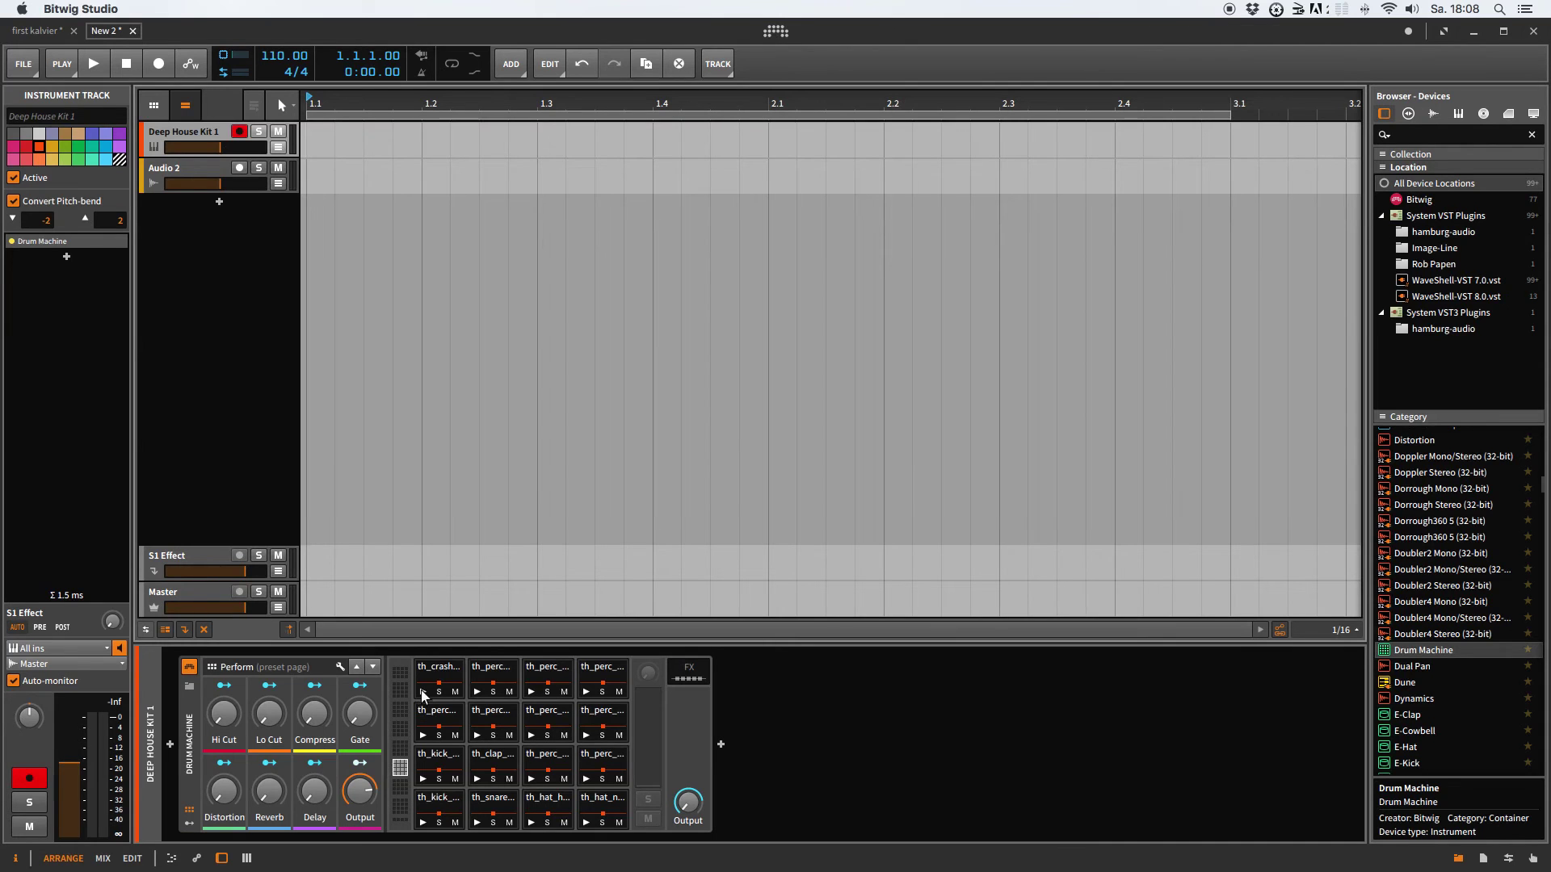
pyautogui.click(423, 780)
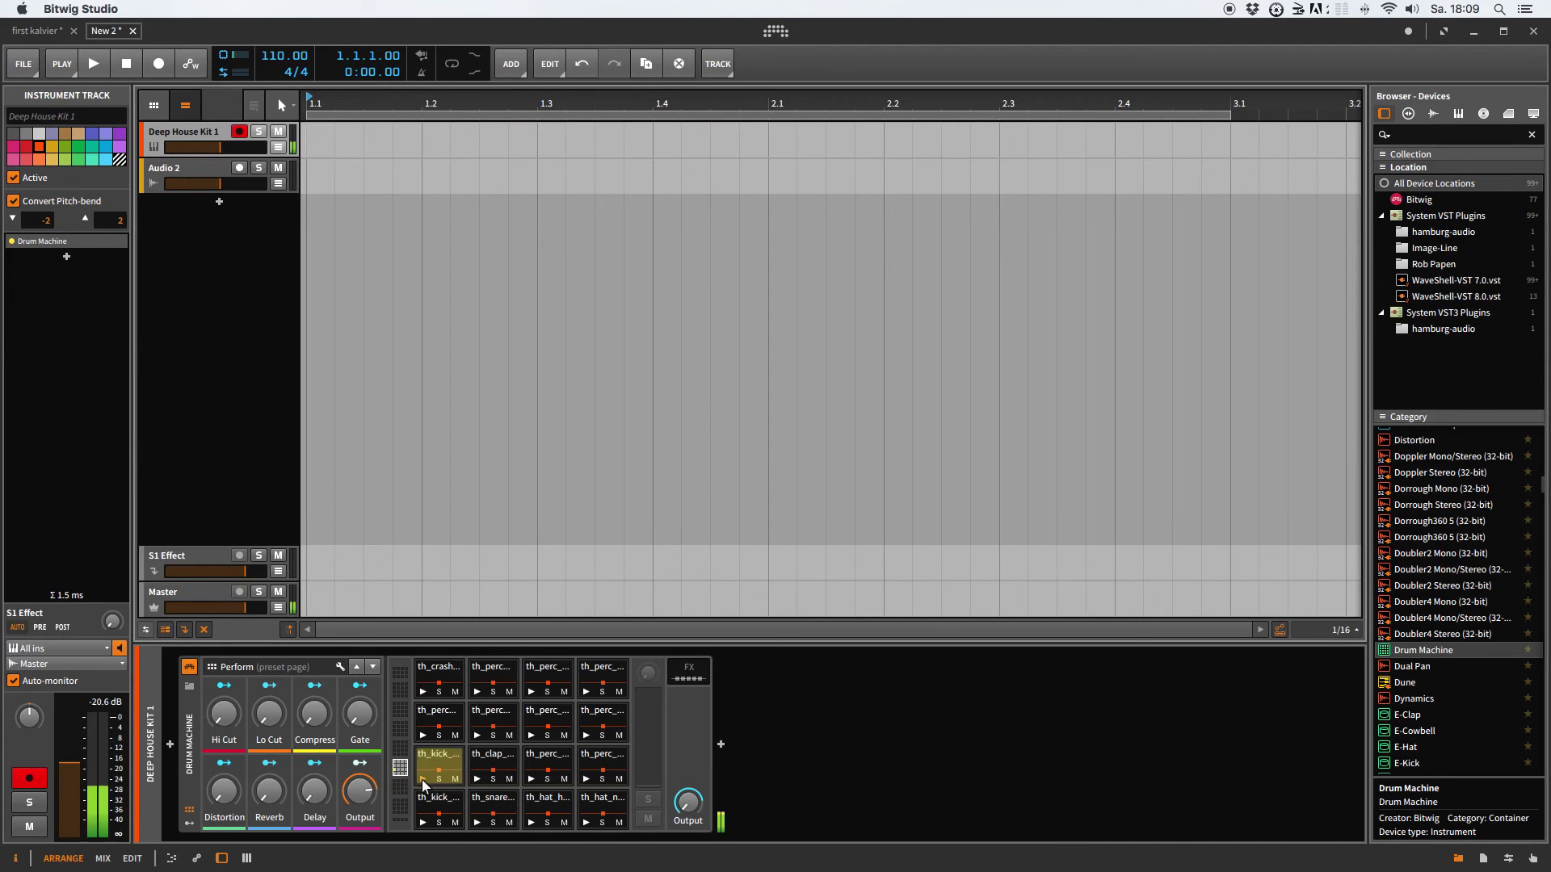
pyautogui.click(490, 823)
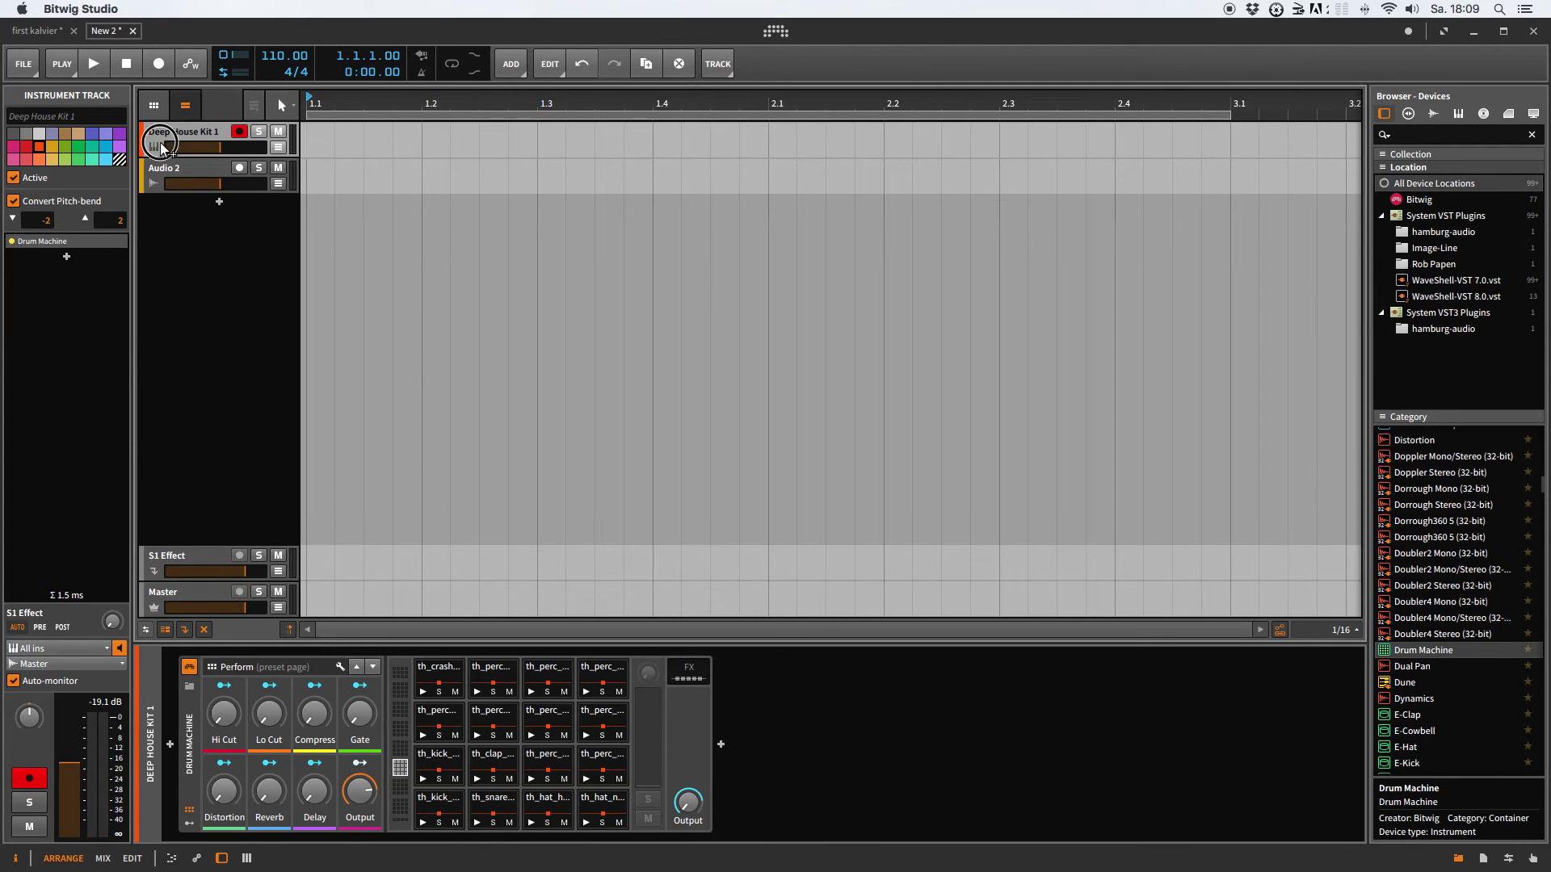
# Step: Draw a two-bar clip from 1.1 to 3.1 on the Deep House Kit 1 track with the Pen Tool
pyautogui.click(282, 105)
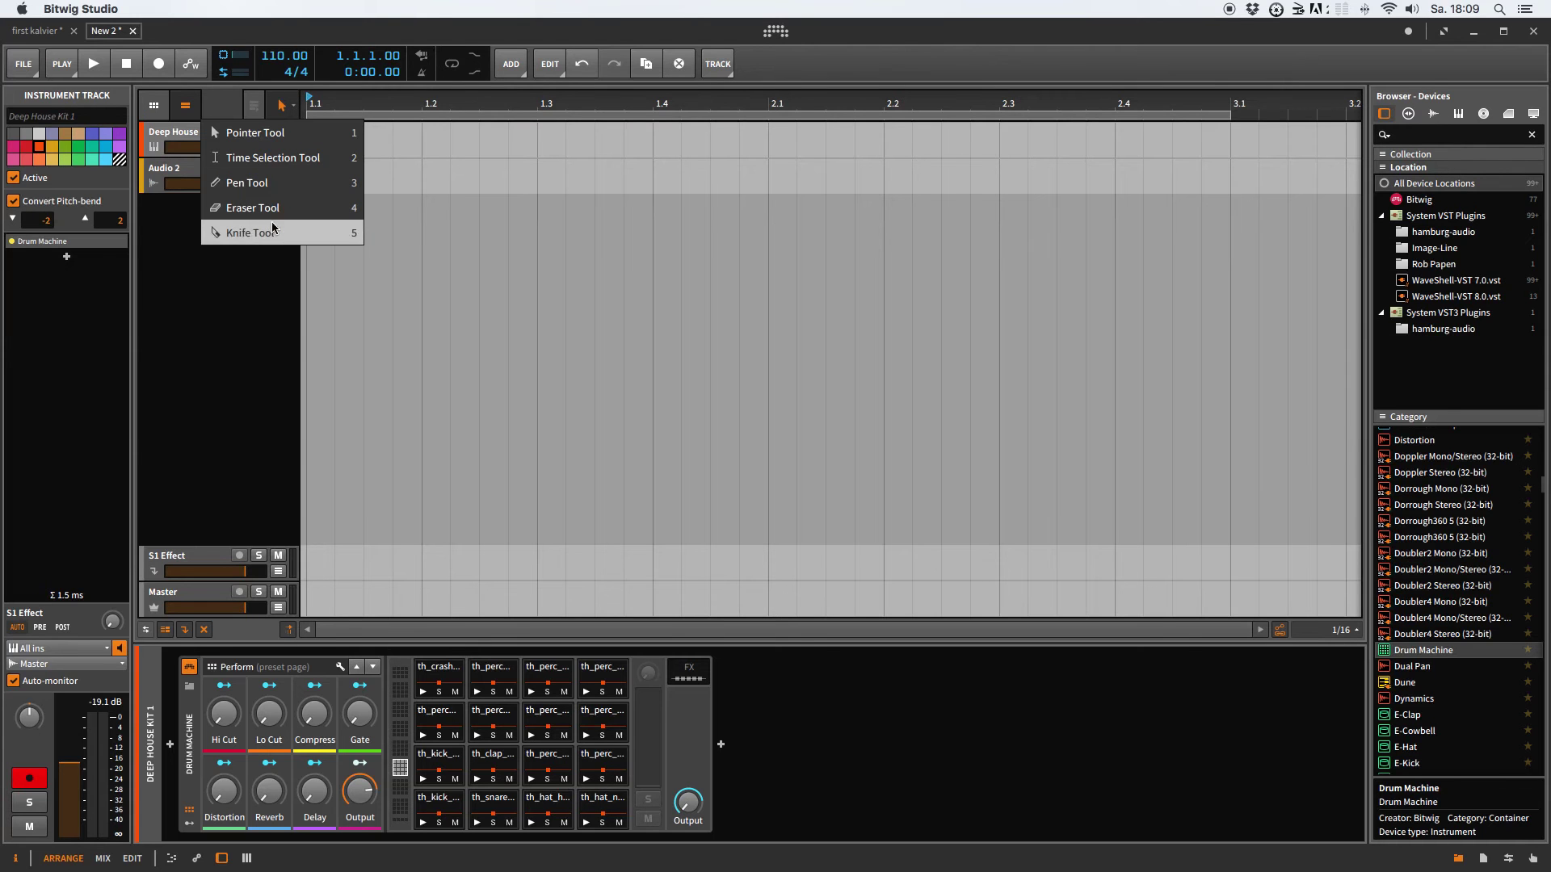
pyautogui.click(242, 182)
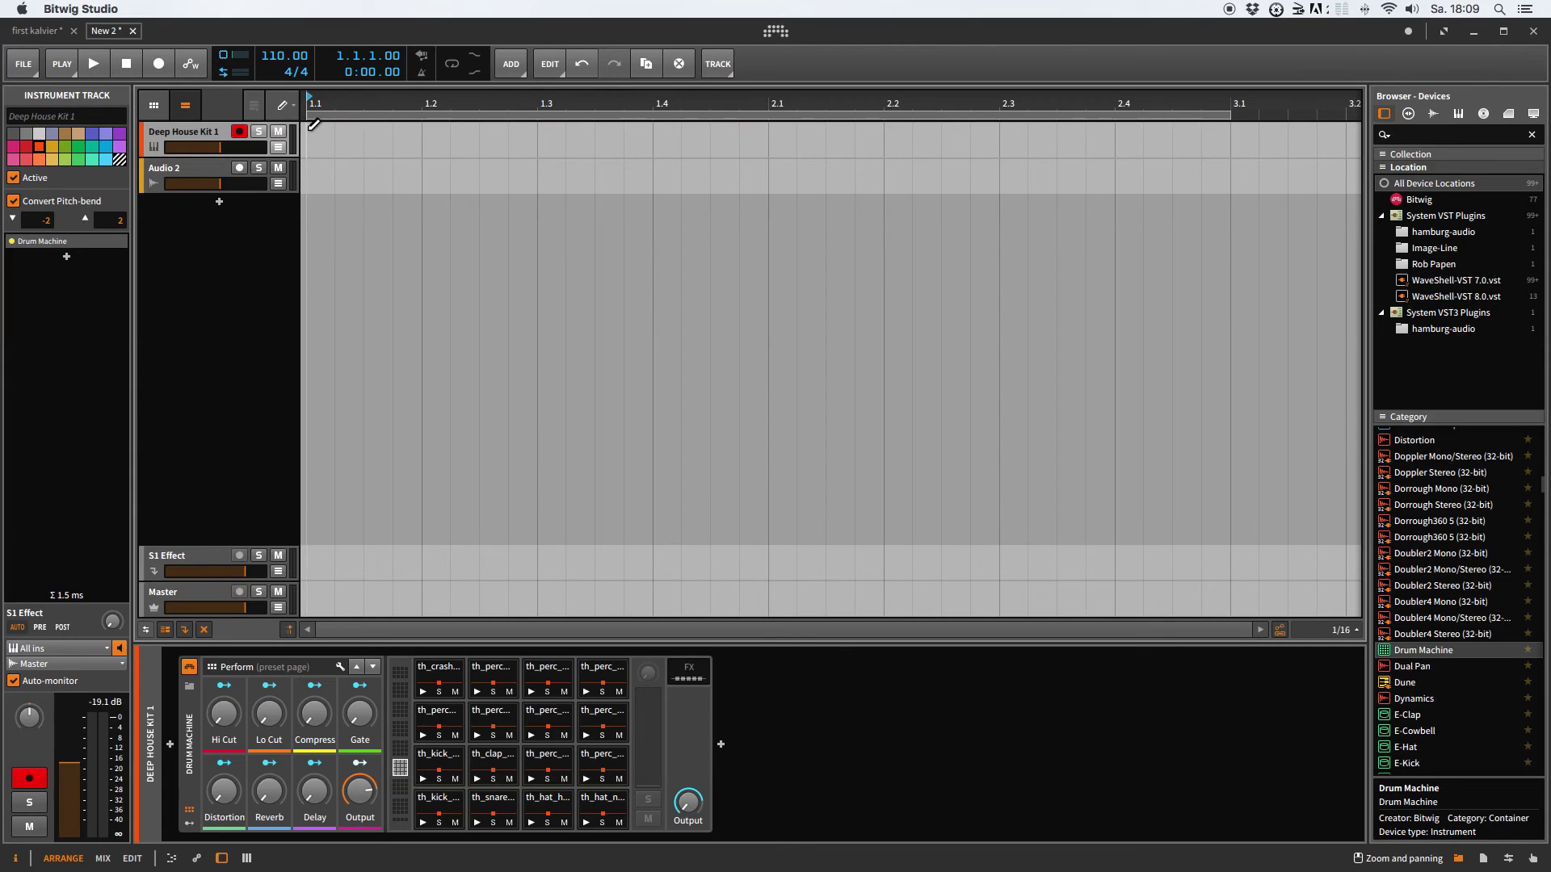
pyautogui.click(284, 107)
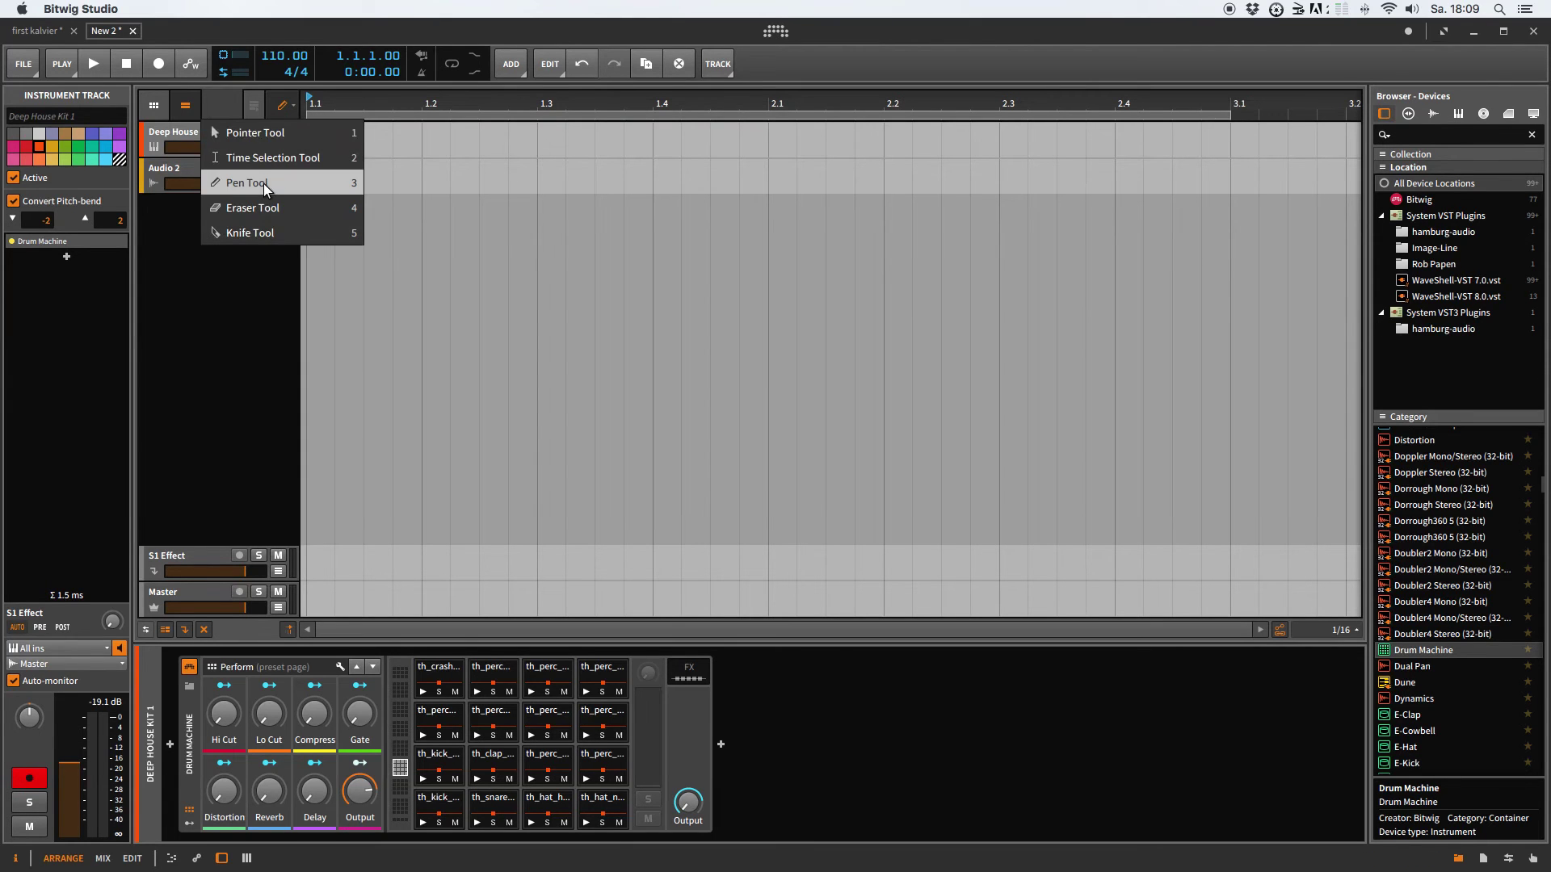
pyautogui.click(388, 137)
pyautogui.moveTo(308, 139)
pyautogui.mouseDown()
pyautogui.moveTo(1289, 139)
pyautogui.moveTo(1217, 139)
pyautogui.moveTo(1259, 138)
pyautogui.moveTo(1231, 139)
pyautogui.mouseUp()
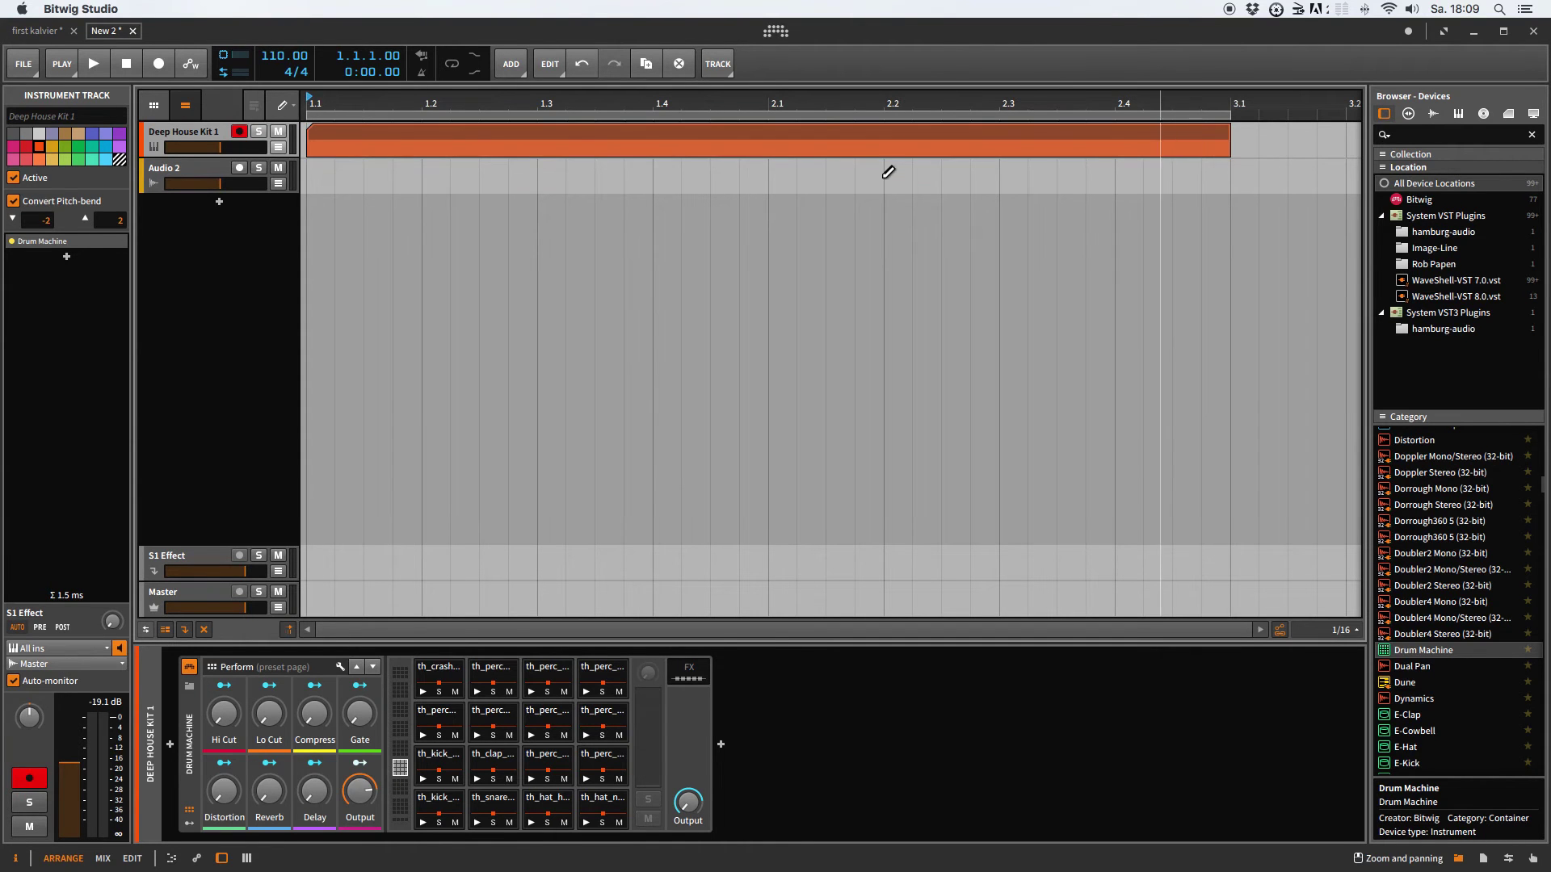
# Step: Open the drum clip in the note editor and enlarge the editor so that all drum lanes fit
pyautogui.doubleClick(381, 134)
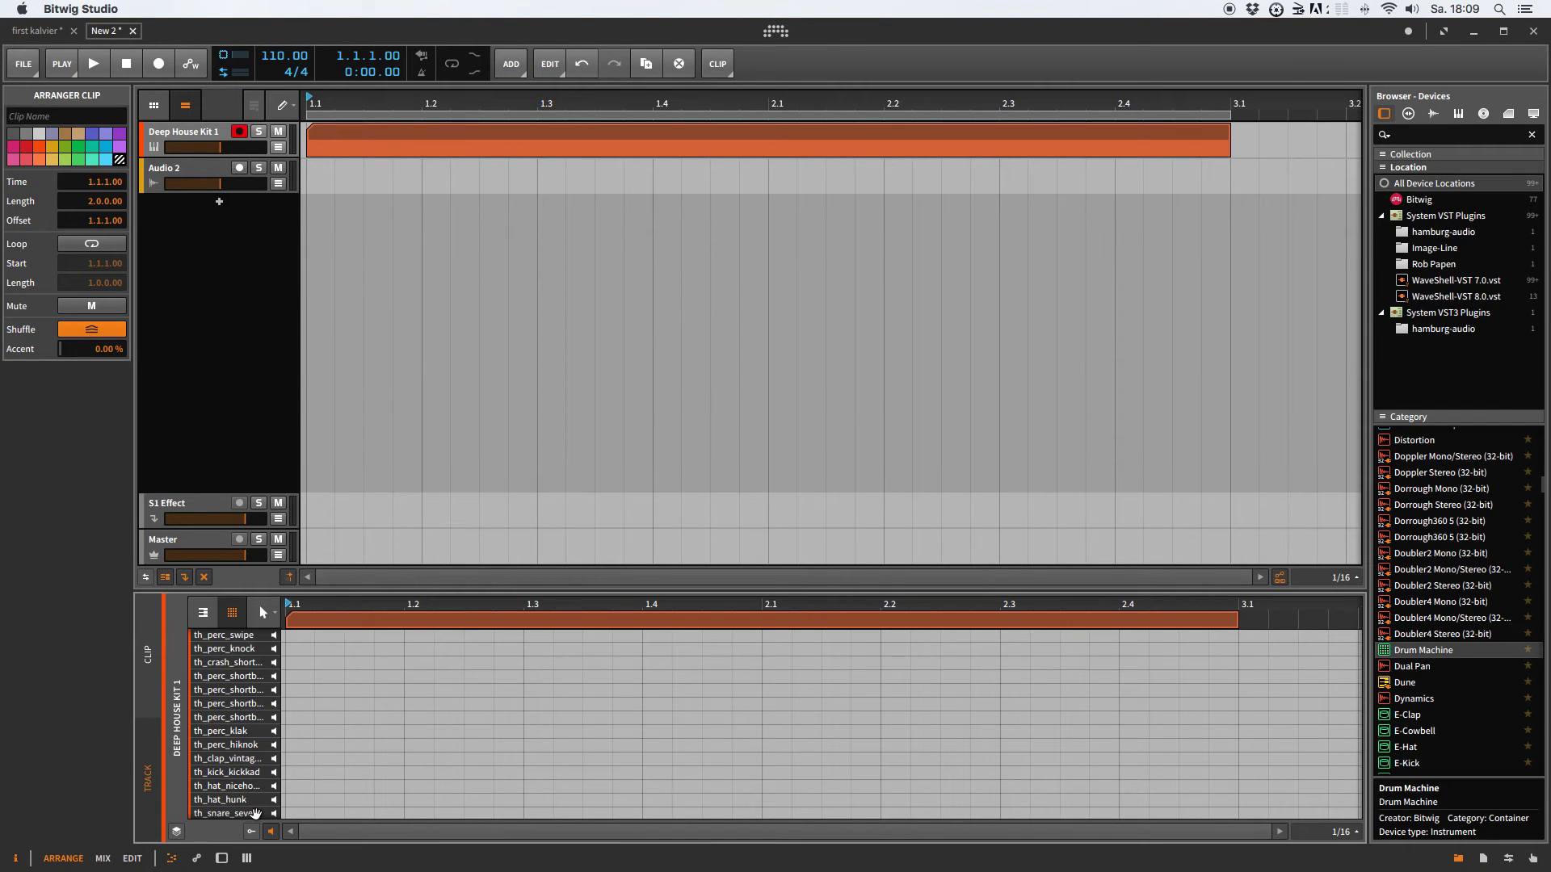
pyautogui.click(255, 814)
pyautogui.scroll(-1, 255, 808)
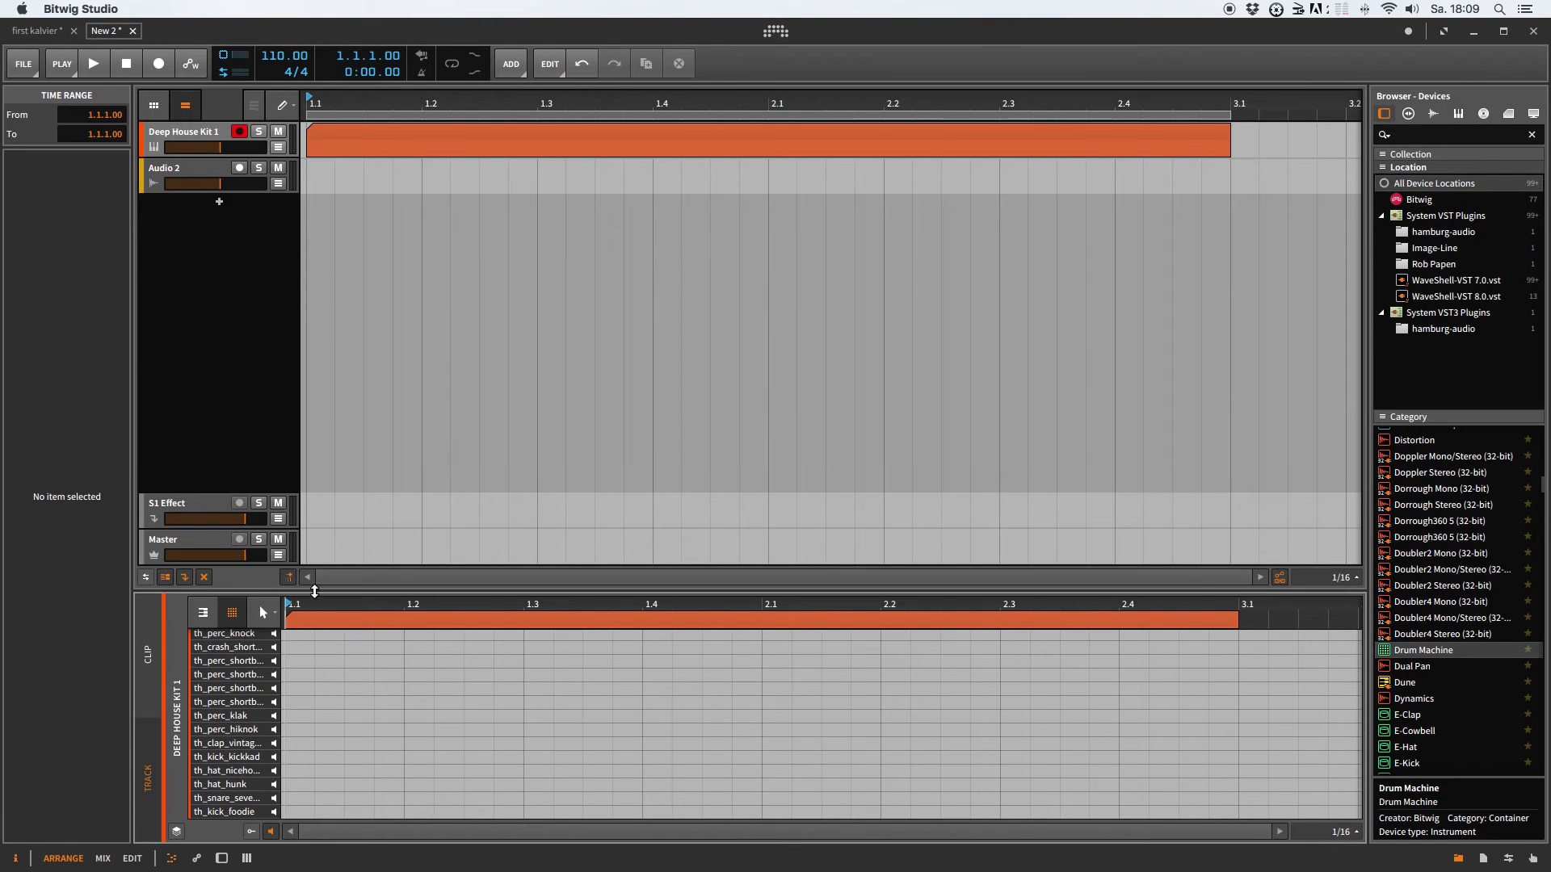
pyautogui.moveTo(314, 592); pyautogui.dragTo(319, 349)
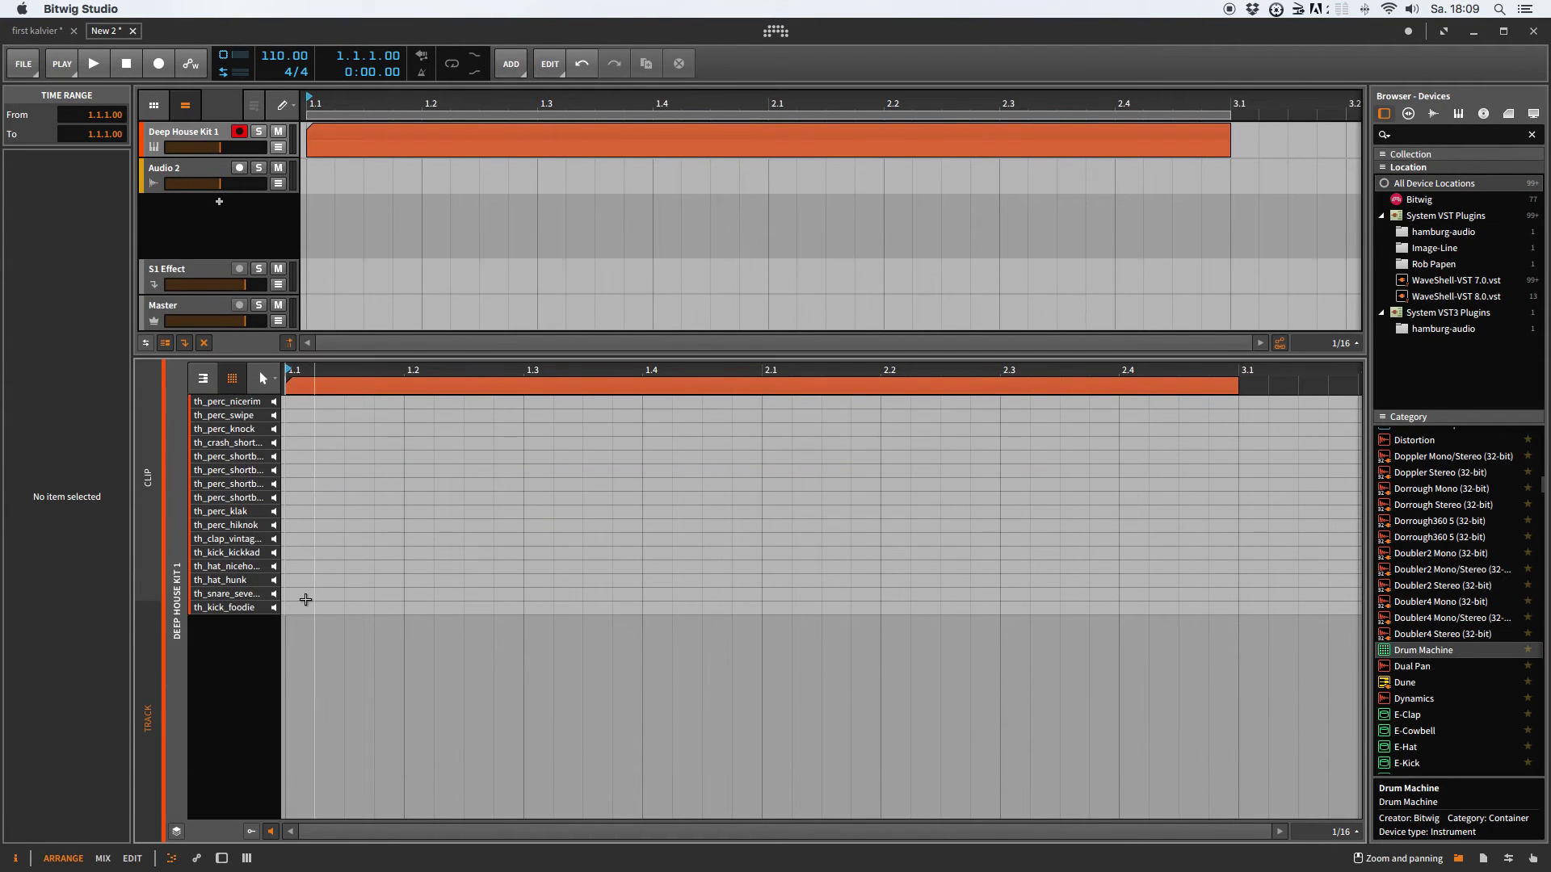
# Step: Draw th_kick_foodie notes with the Pen Tool on every beat from 1.1 to 2.4
pyautogui.click(292, 609)
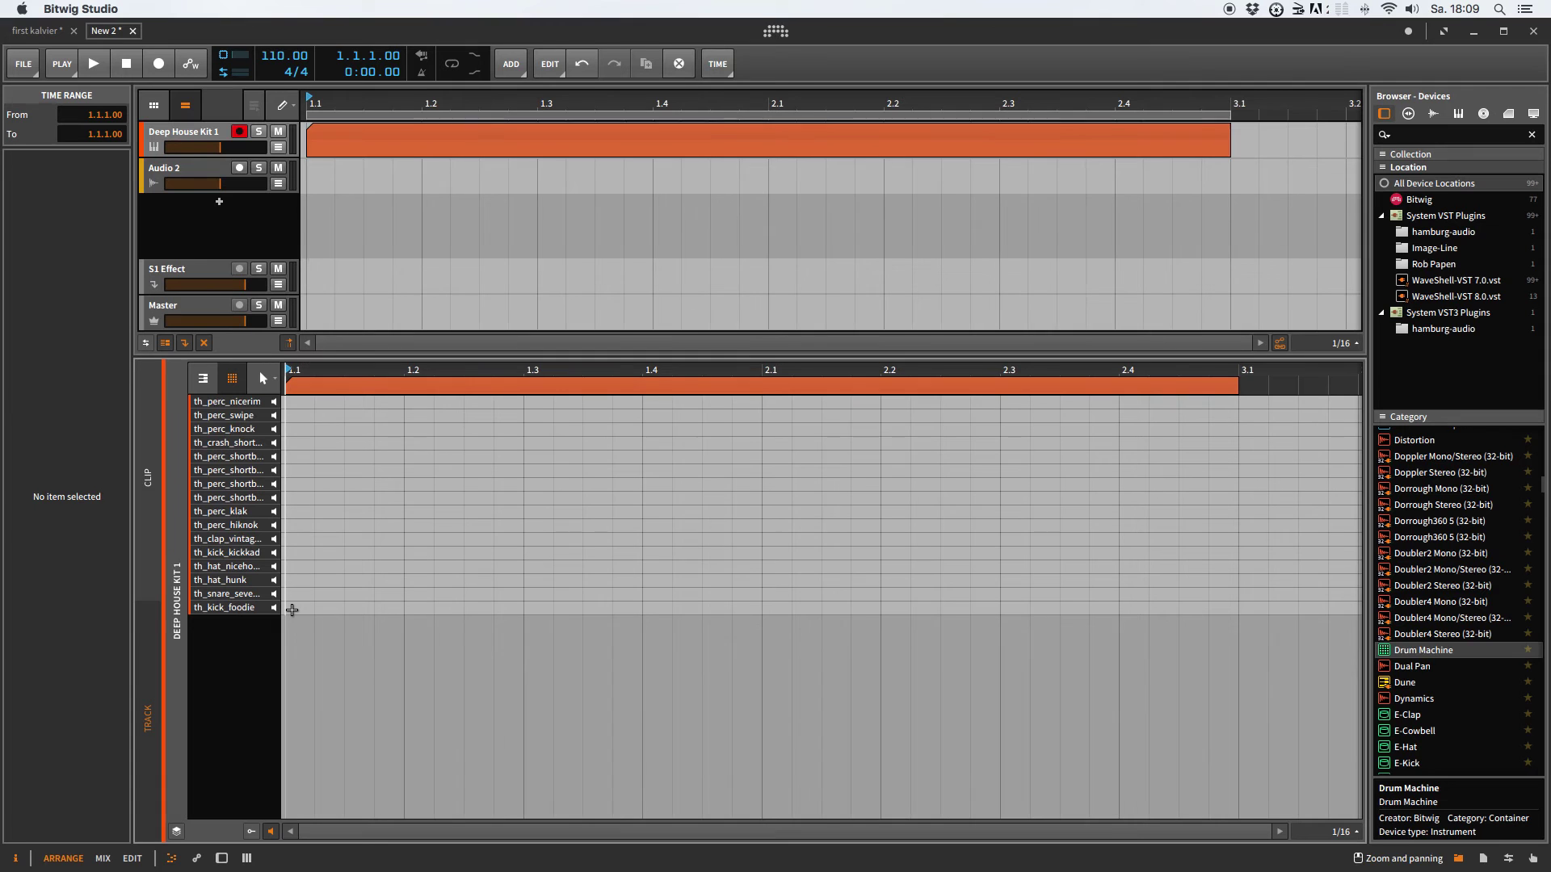
pyautogui.click(267, 374)
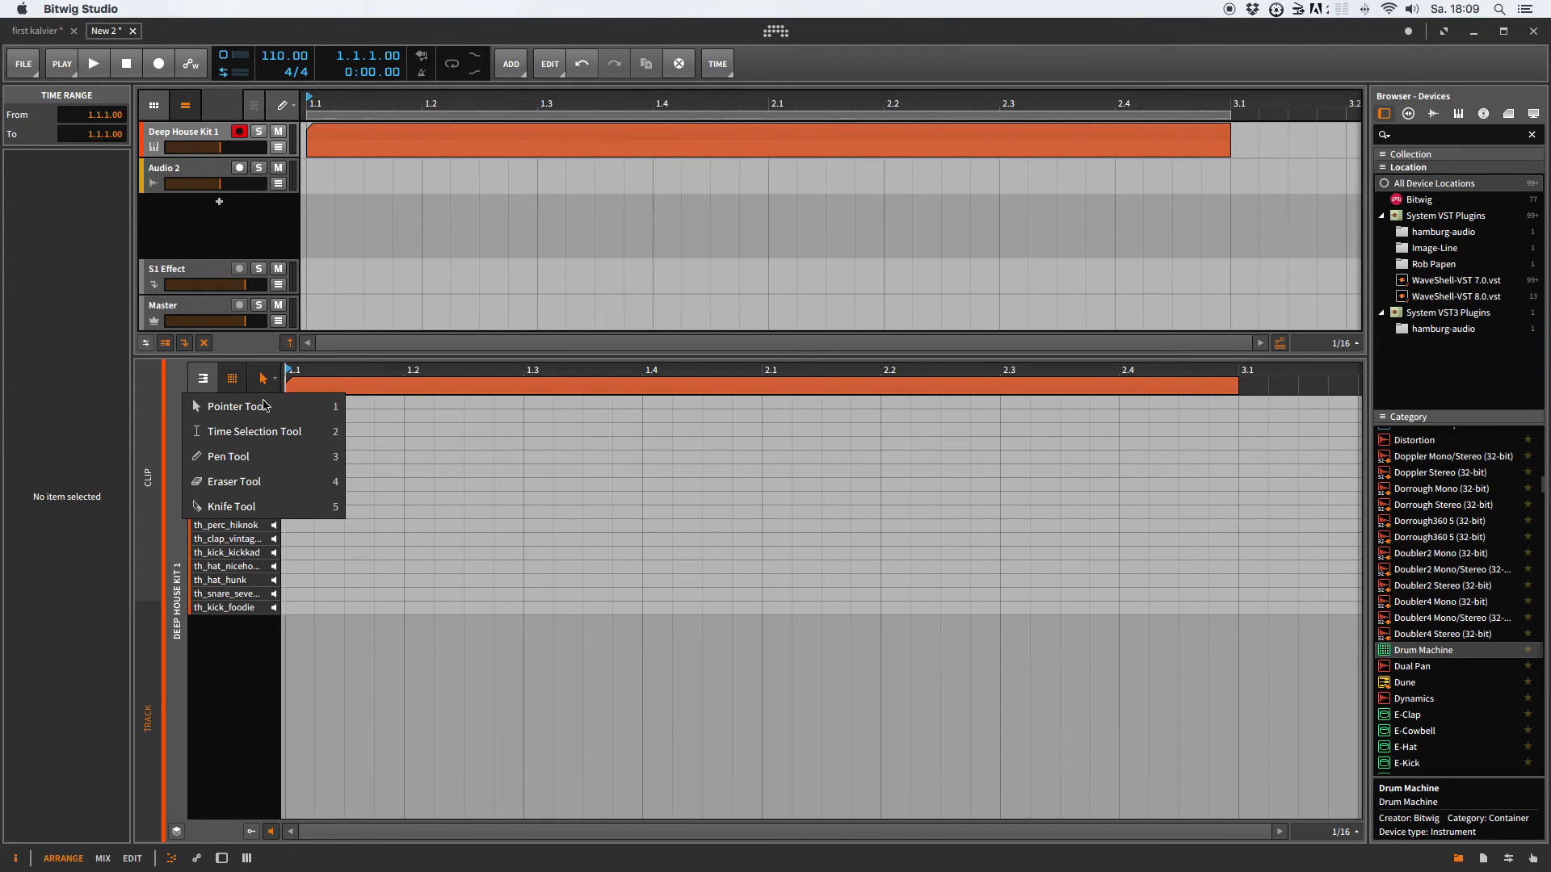
pyautogui.click(258, 457)
pyautogui.click(297, 608)
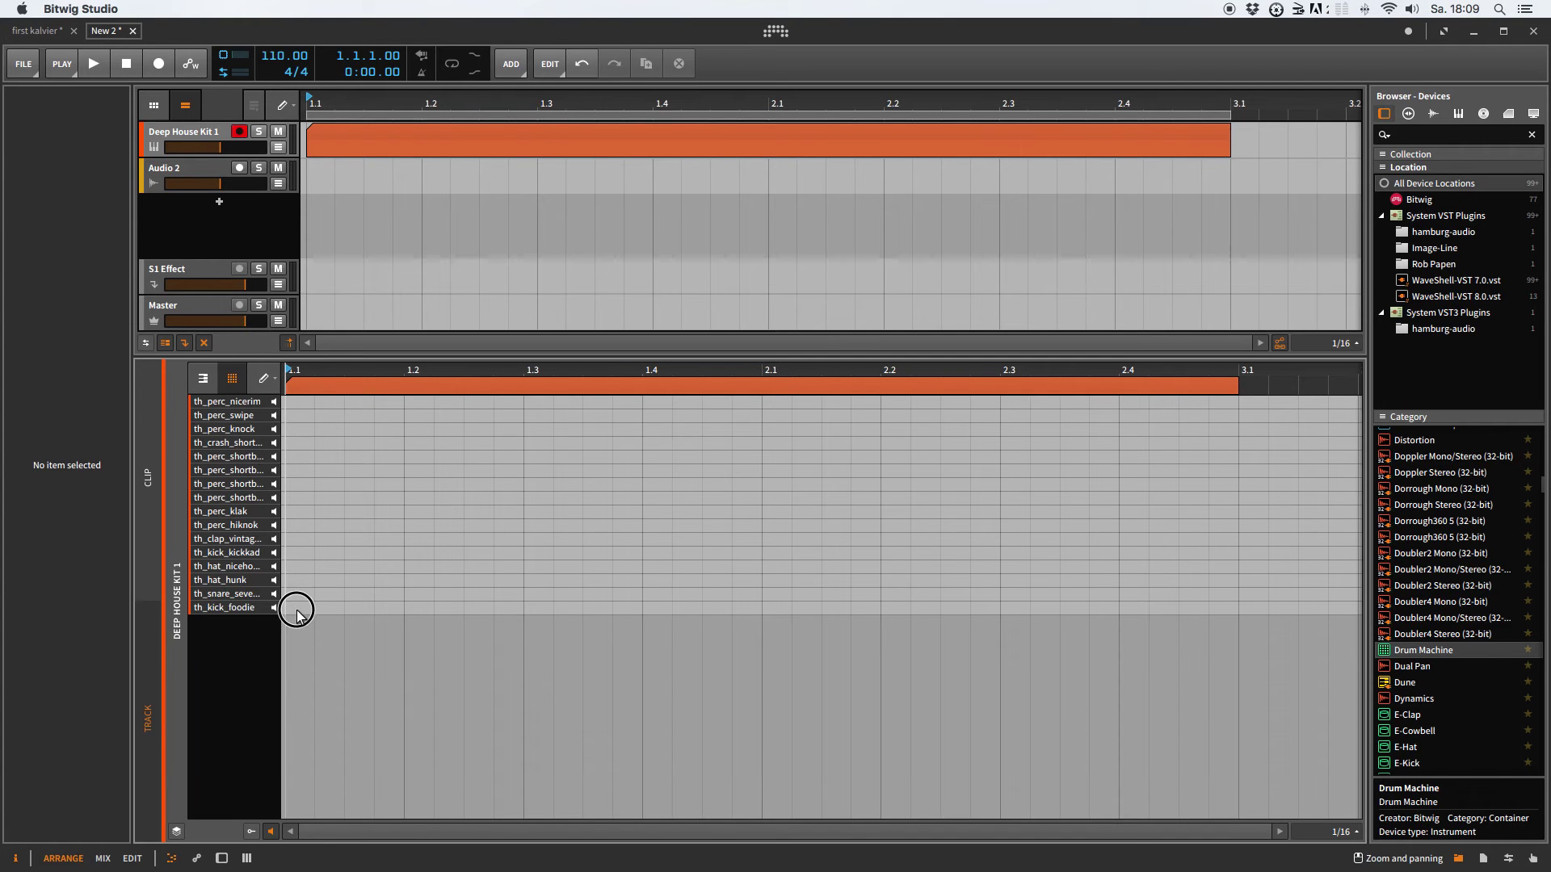
pyautogui.click(418, 608)
pyautogui.click(538, 608)
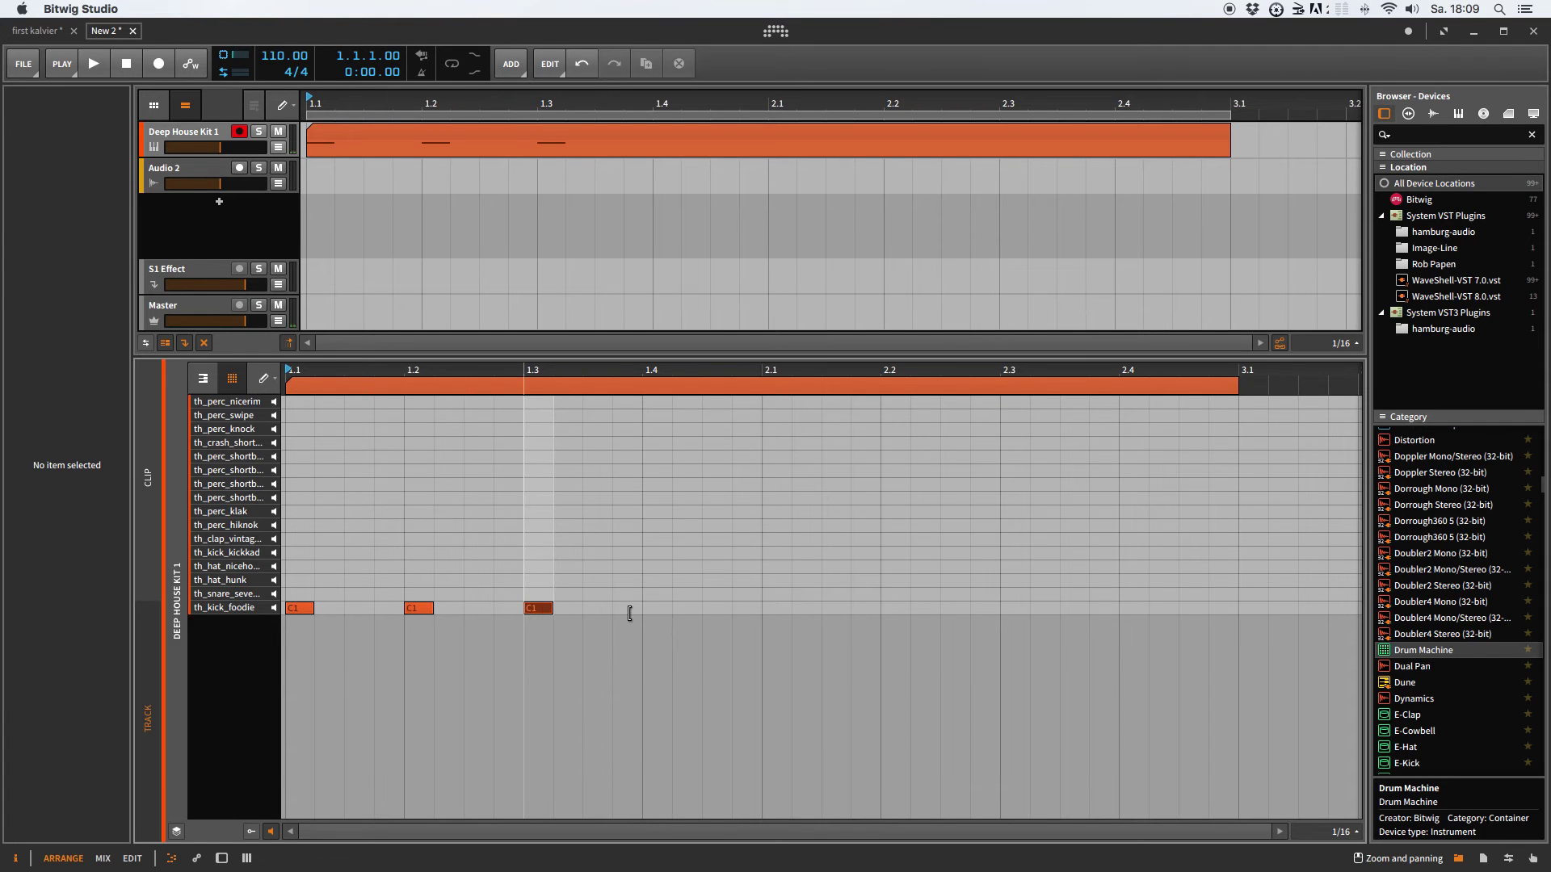
pyautogui.click(657, 608)
pyautogui.click(776, 609)
pyautogui.click(895, 608)
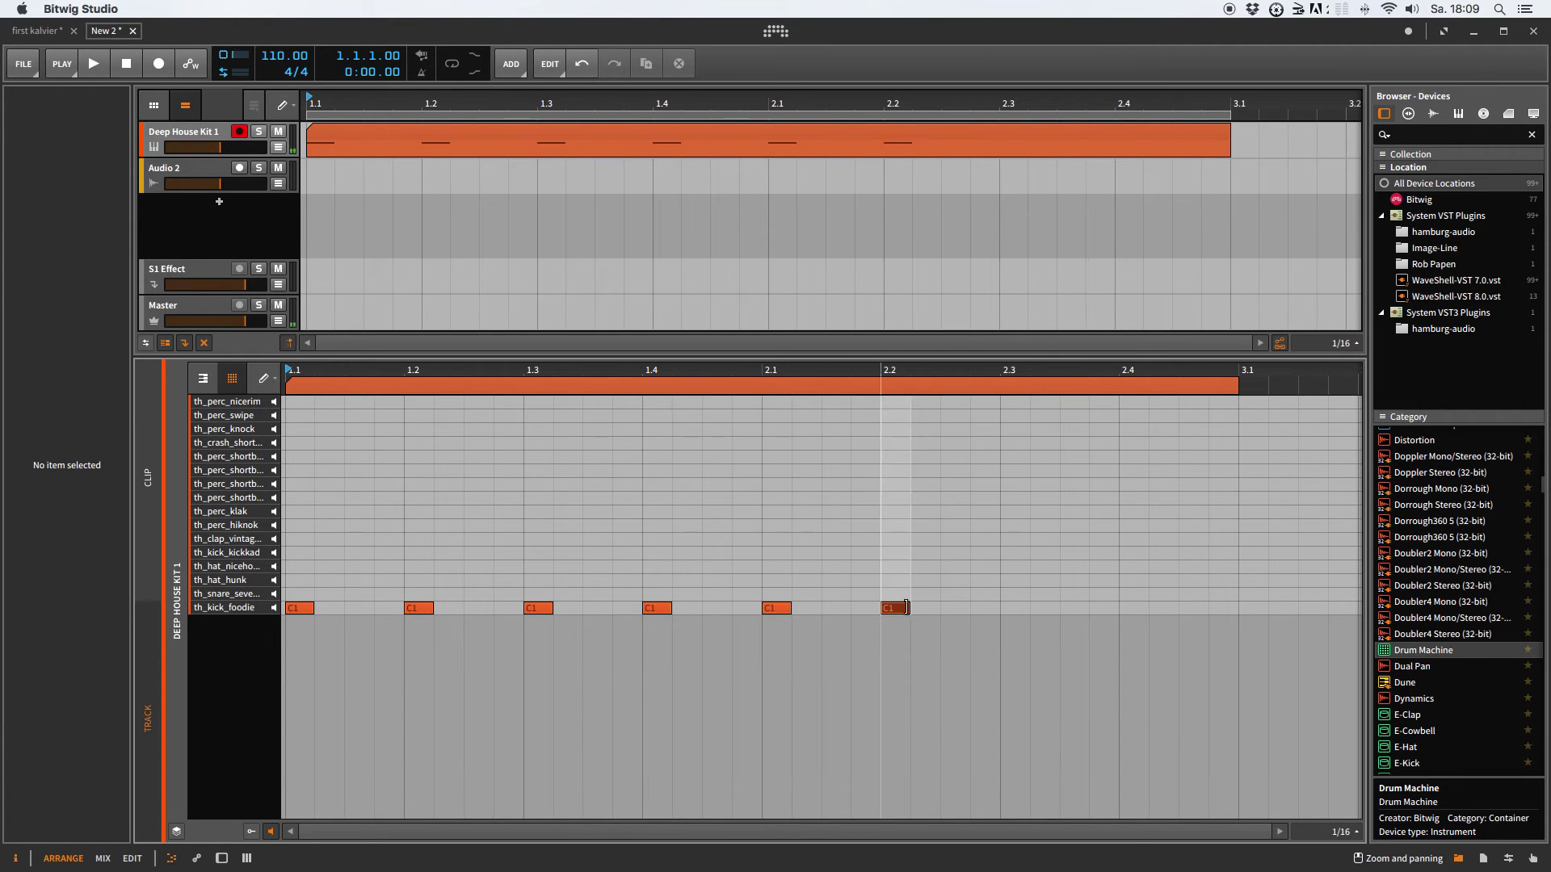
pyautogui.click(1015, 608)
pyautogui.click(1128, 609)
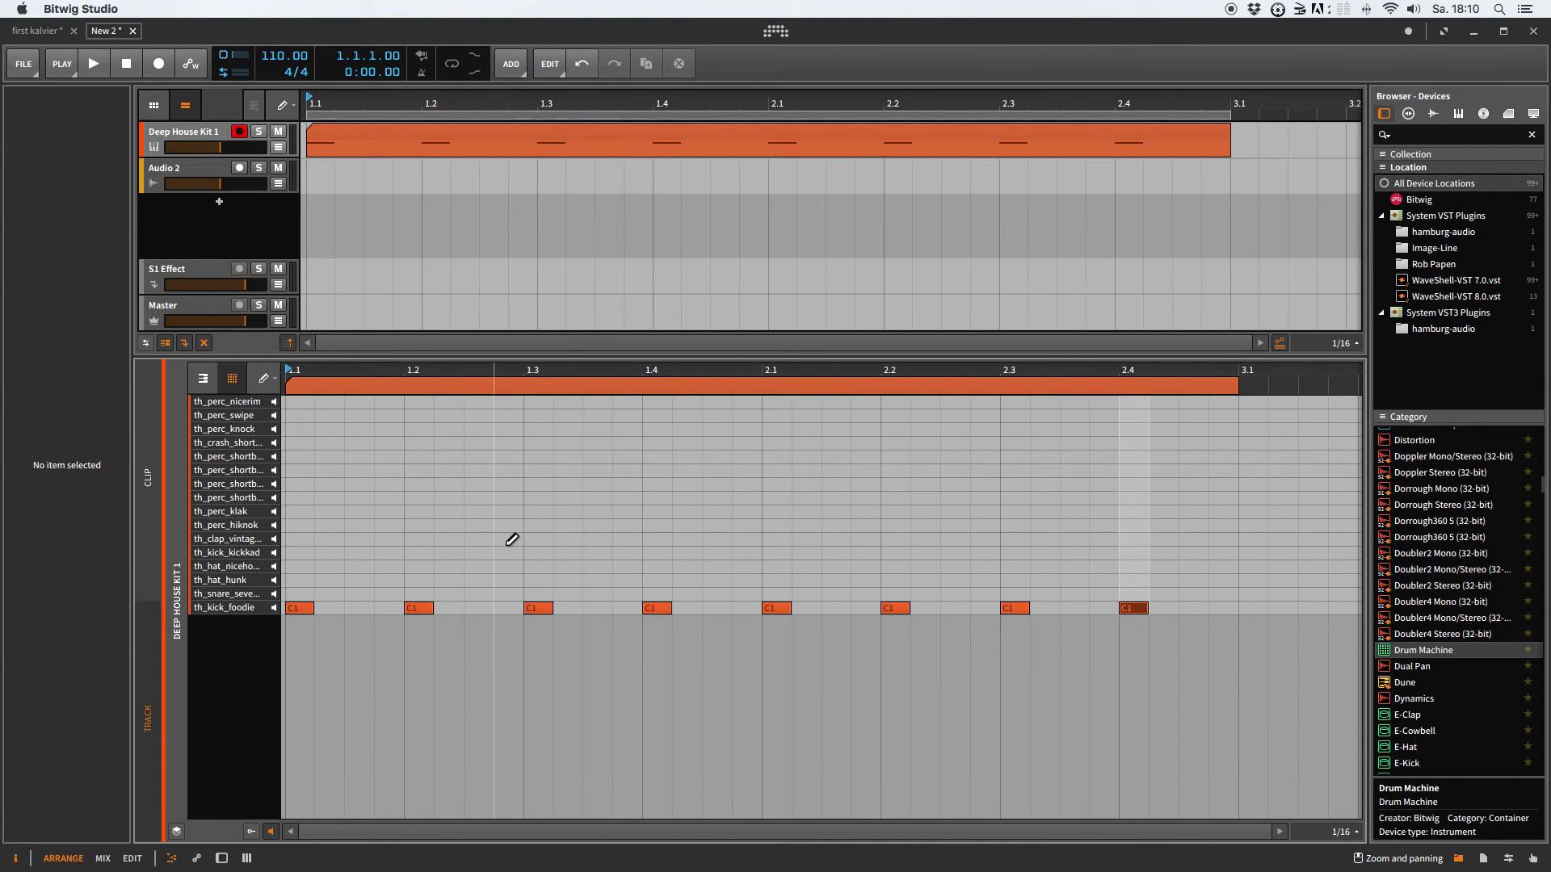
# Step: Play back the kick pattern, return to the clip's start and turn on the arranger loop
pyautogui.press('space')
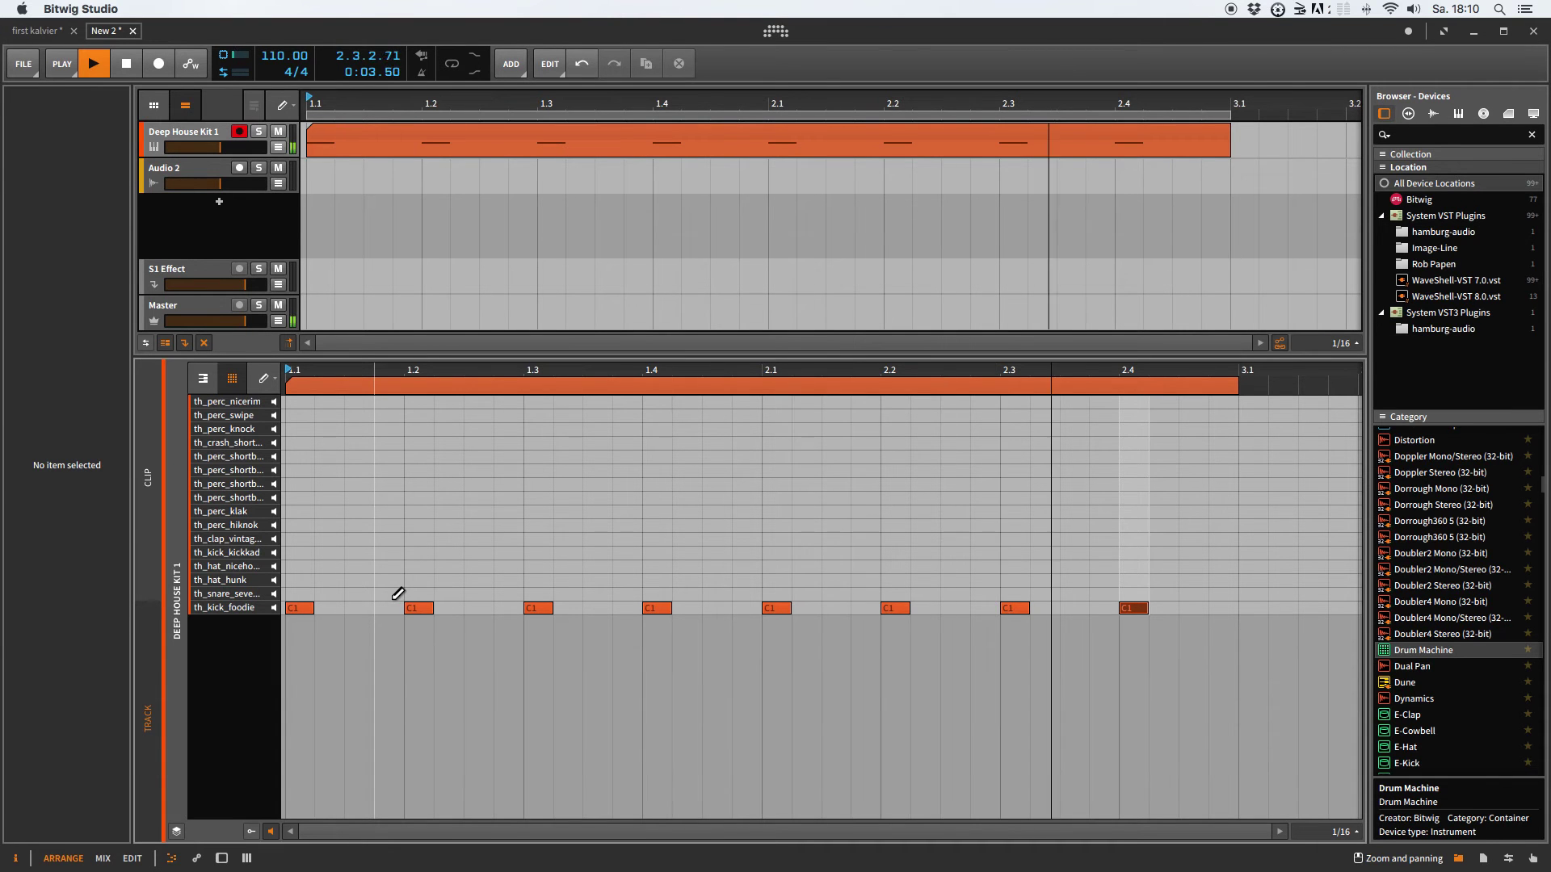
pyautogui.press('space')
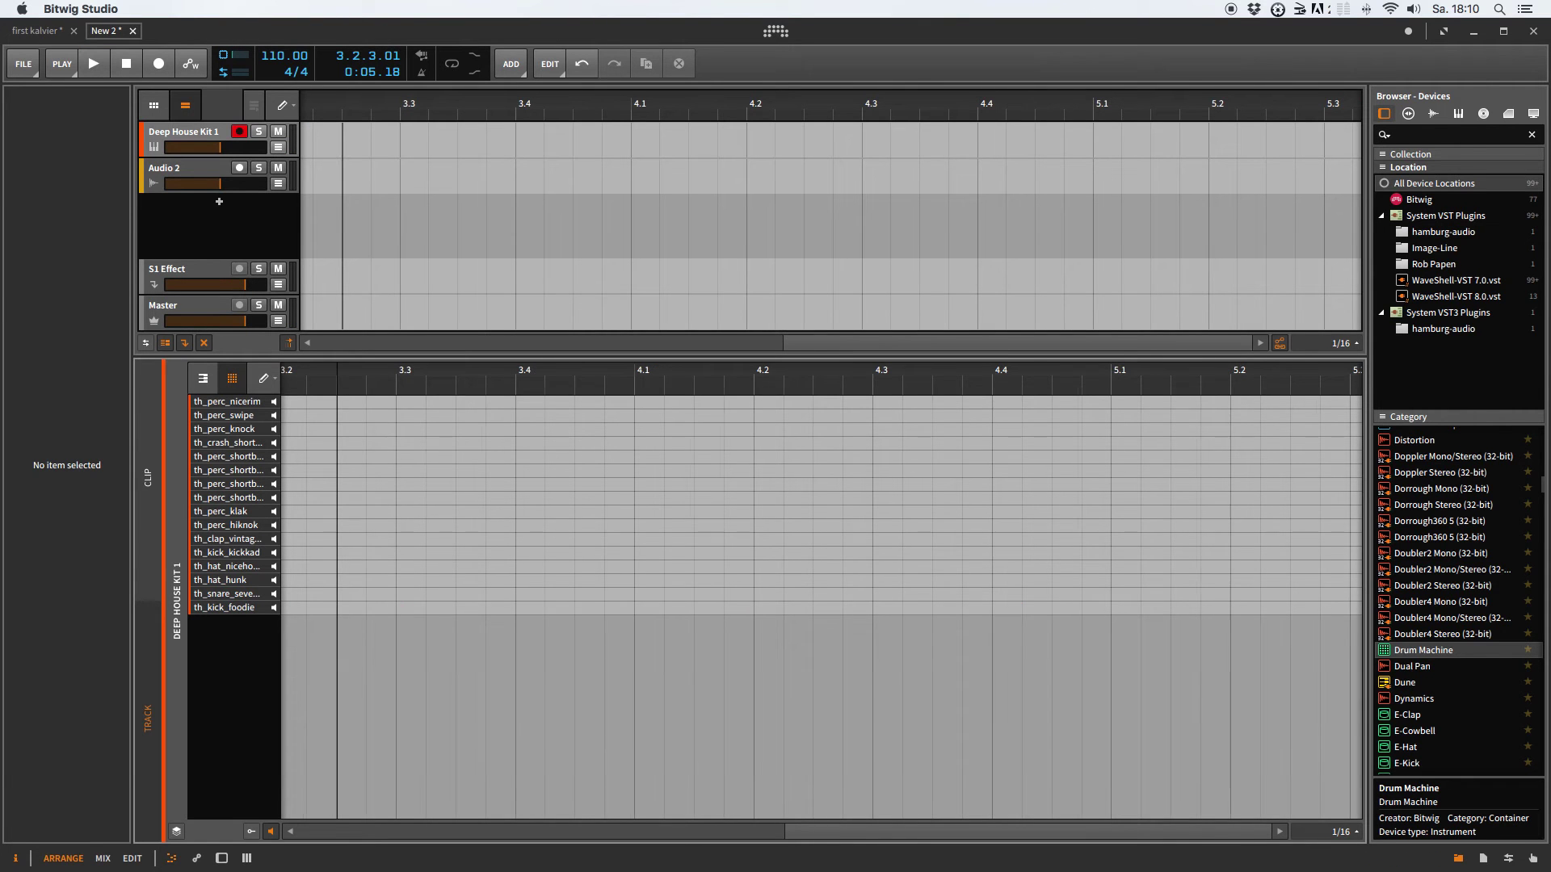
pyautogui.hscroll(-10, 816, 605)
pyautogui.hscroll(-5, 654, 834)
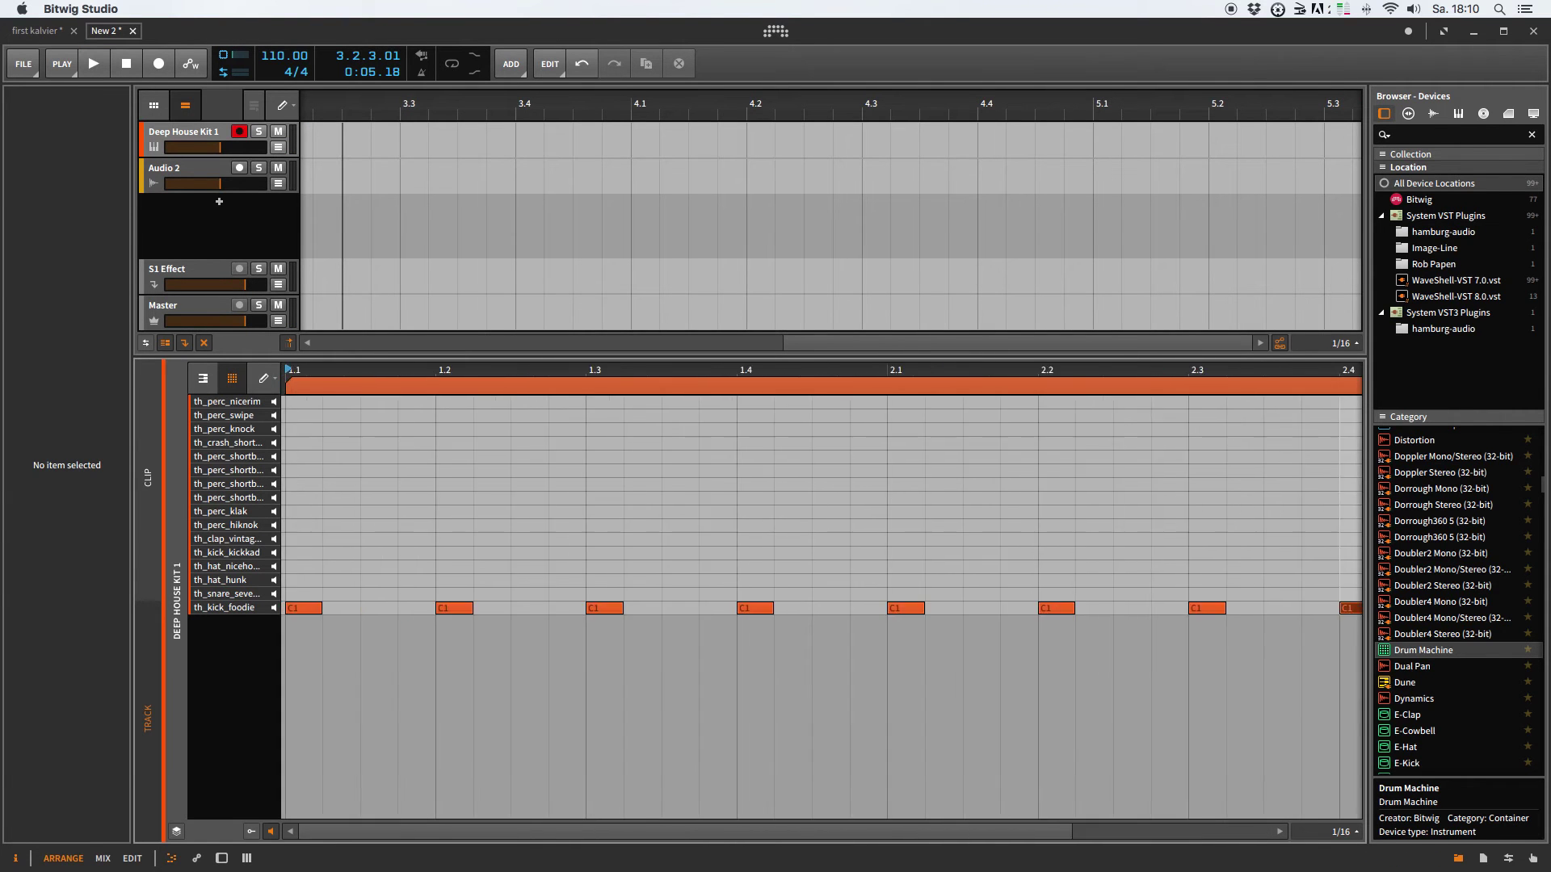
pyautogui.click(450, 64)
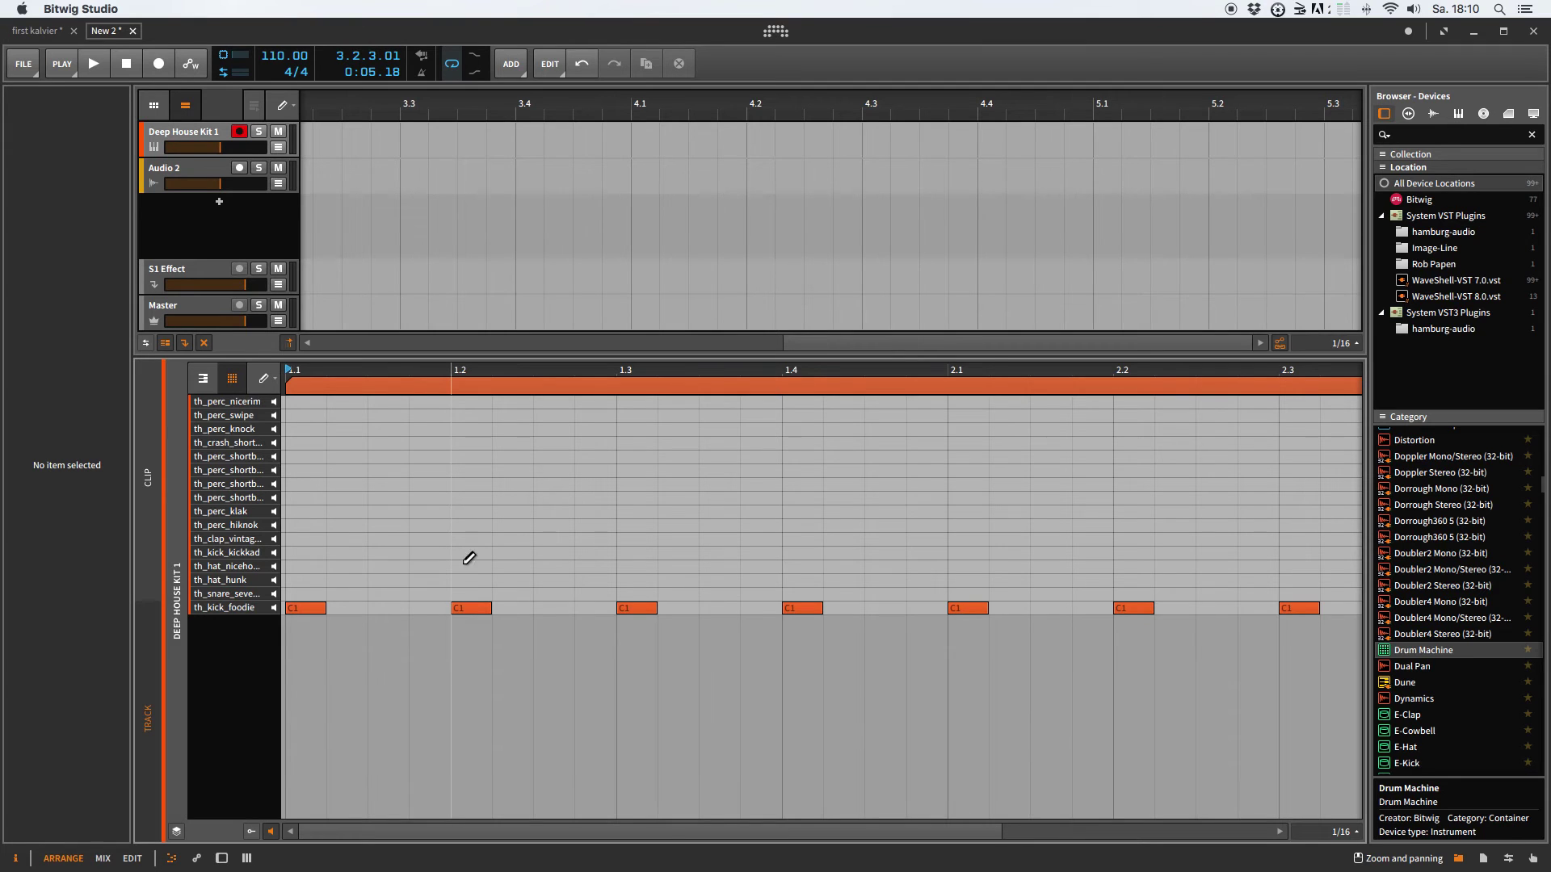
# Step: Add snare notes on beats 1.3 and 2.3 in the lane above the kick and play the beat
pyautogui.click(636, 595)
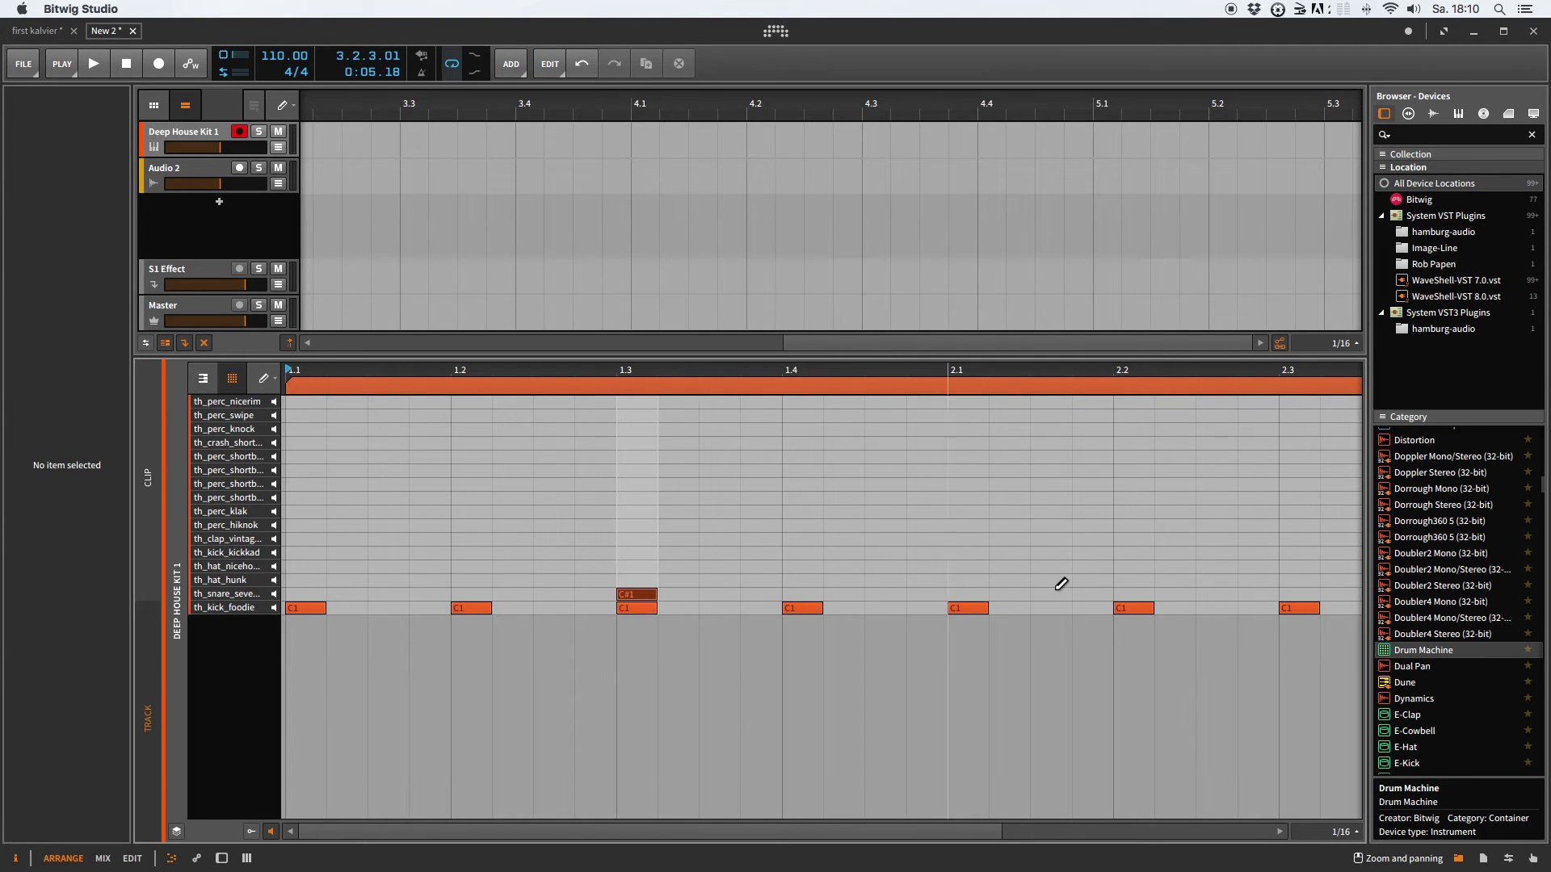
pyautogui.click(1134, 594)
pyautogui.moveTo(1141, 596); pyautogui.dragTo(1309, 598)
pyautogui.click(888, 839)
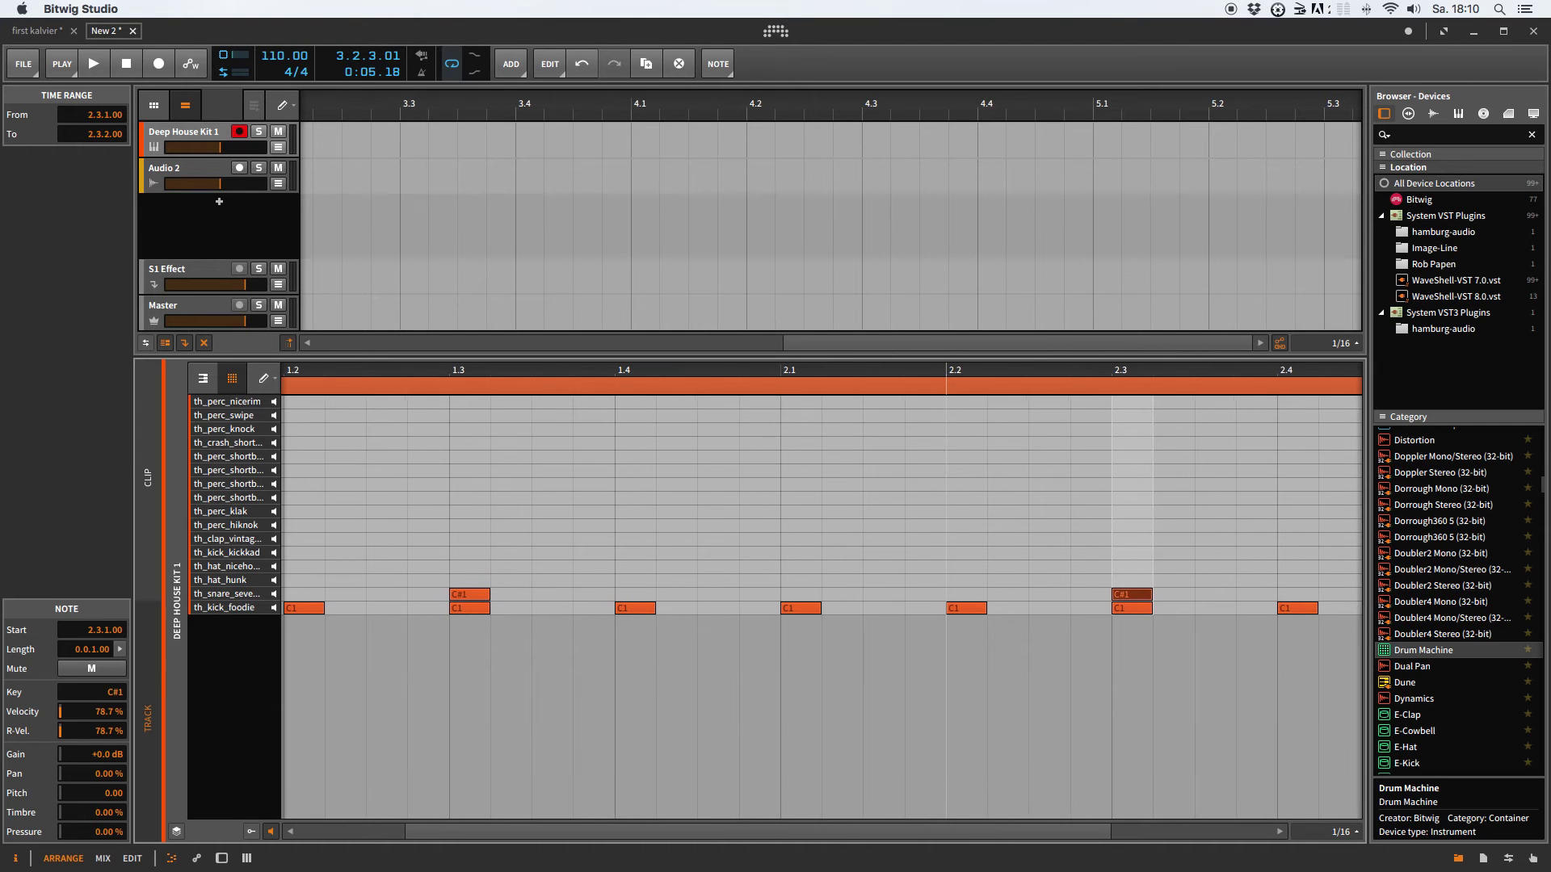
pyautogui.press('space')
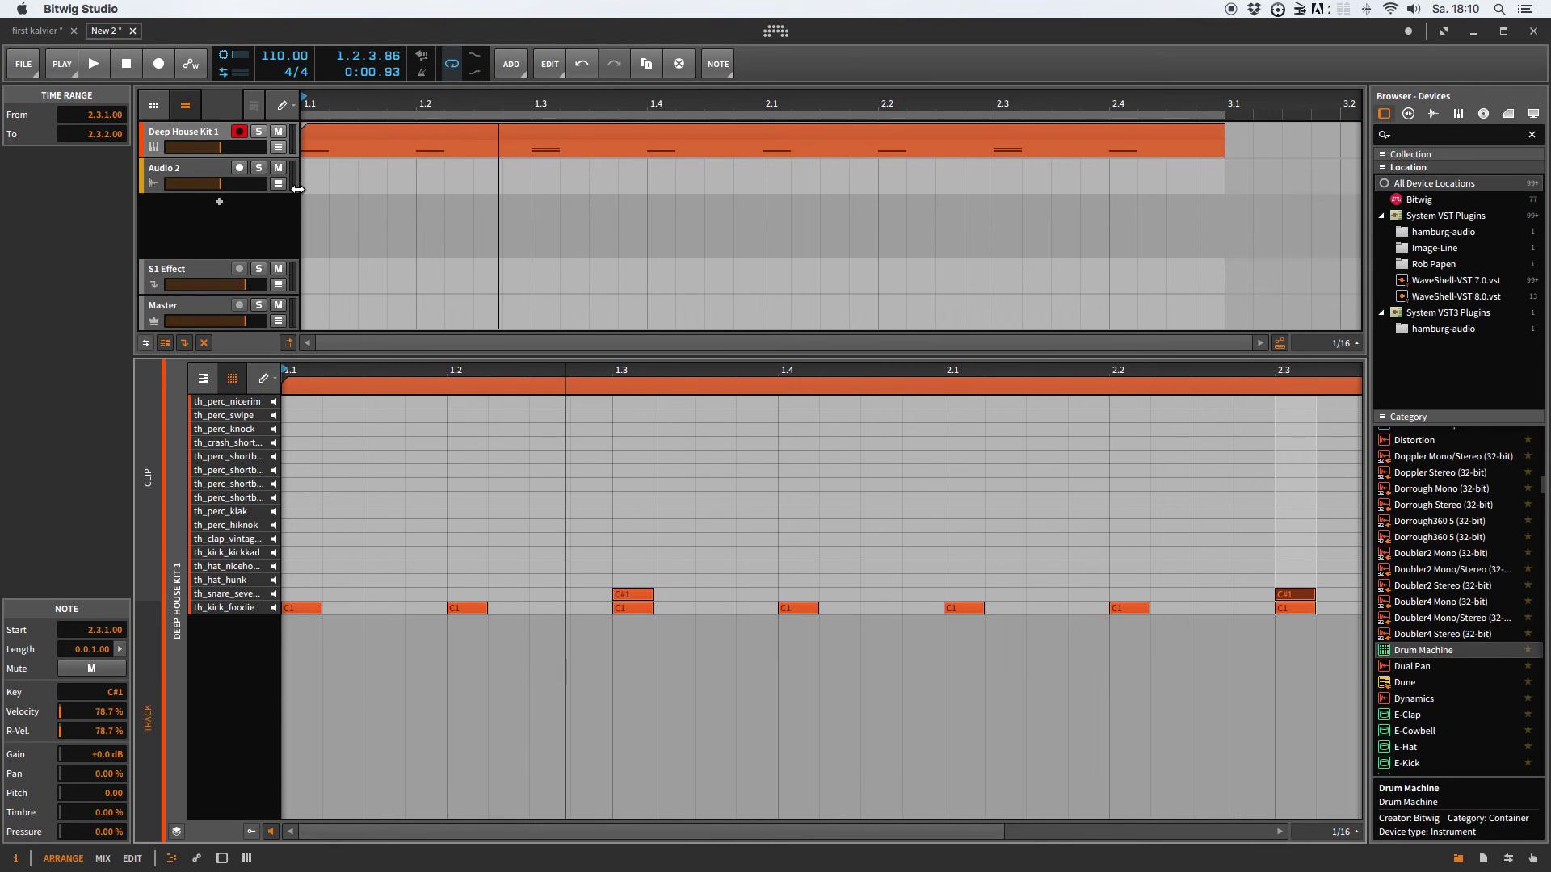
# Step: Select the Audio 2 track and look through the complete device list in the browser
pyautogui.click(172, 179)
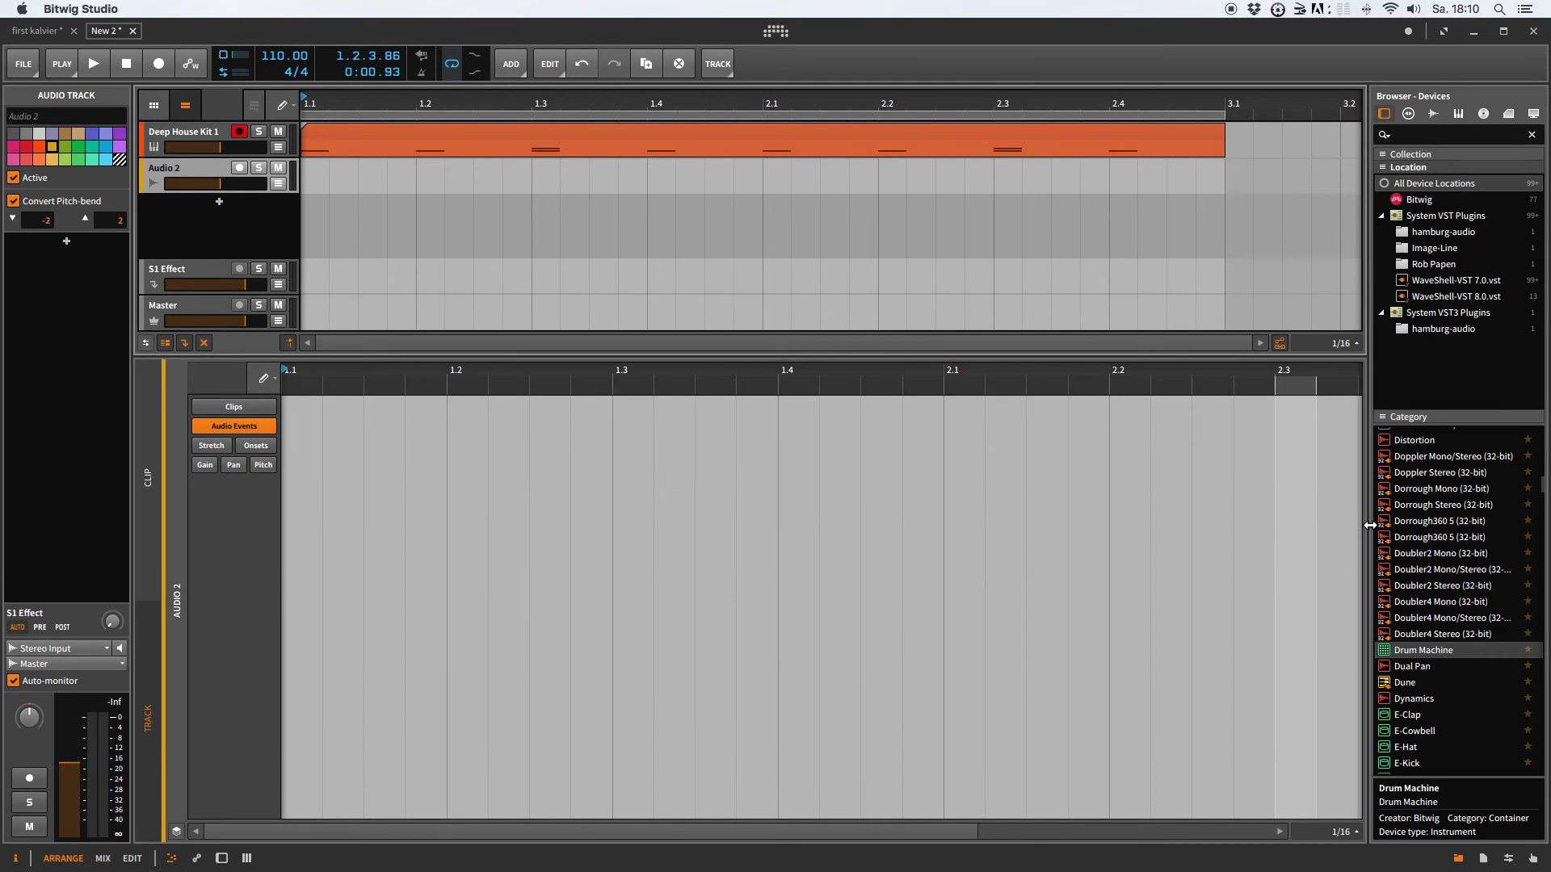
pyautogui.scroll(10, 1426, 564)
pyautogui.scroll(-10, 1425, 564)
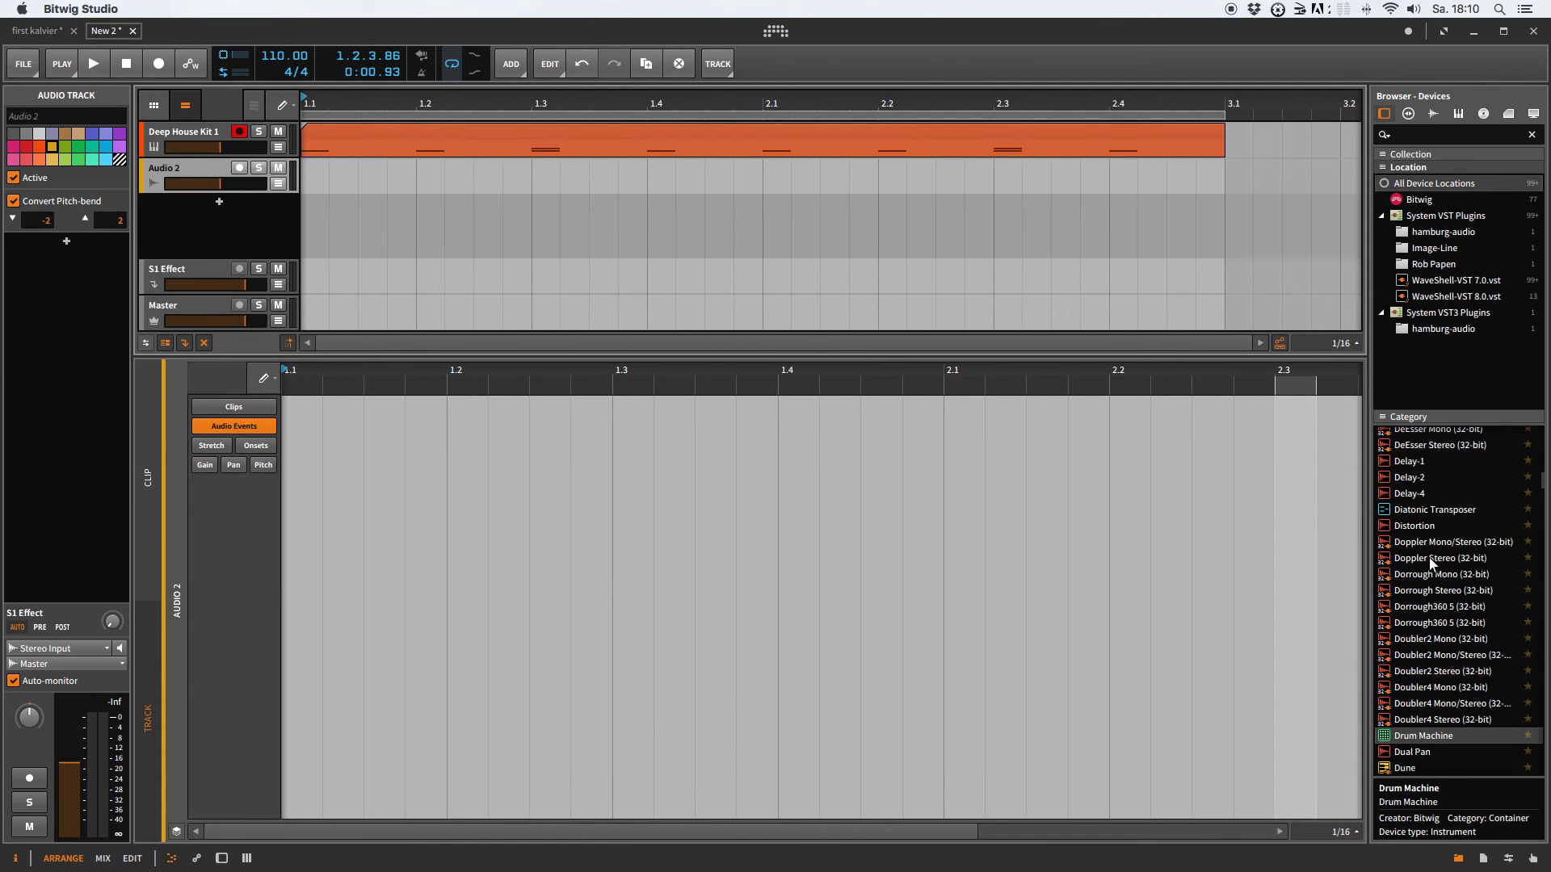
pyautogui.scroll(10, 1429, 562)
pyautogui.scroll(-20, 1430, 562)
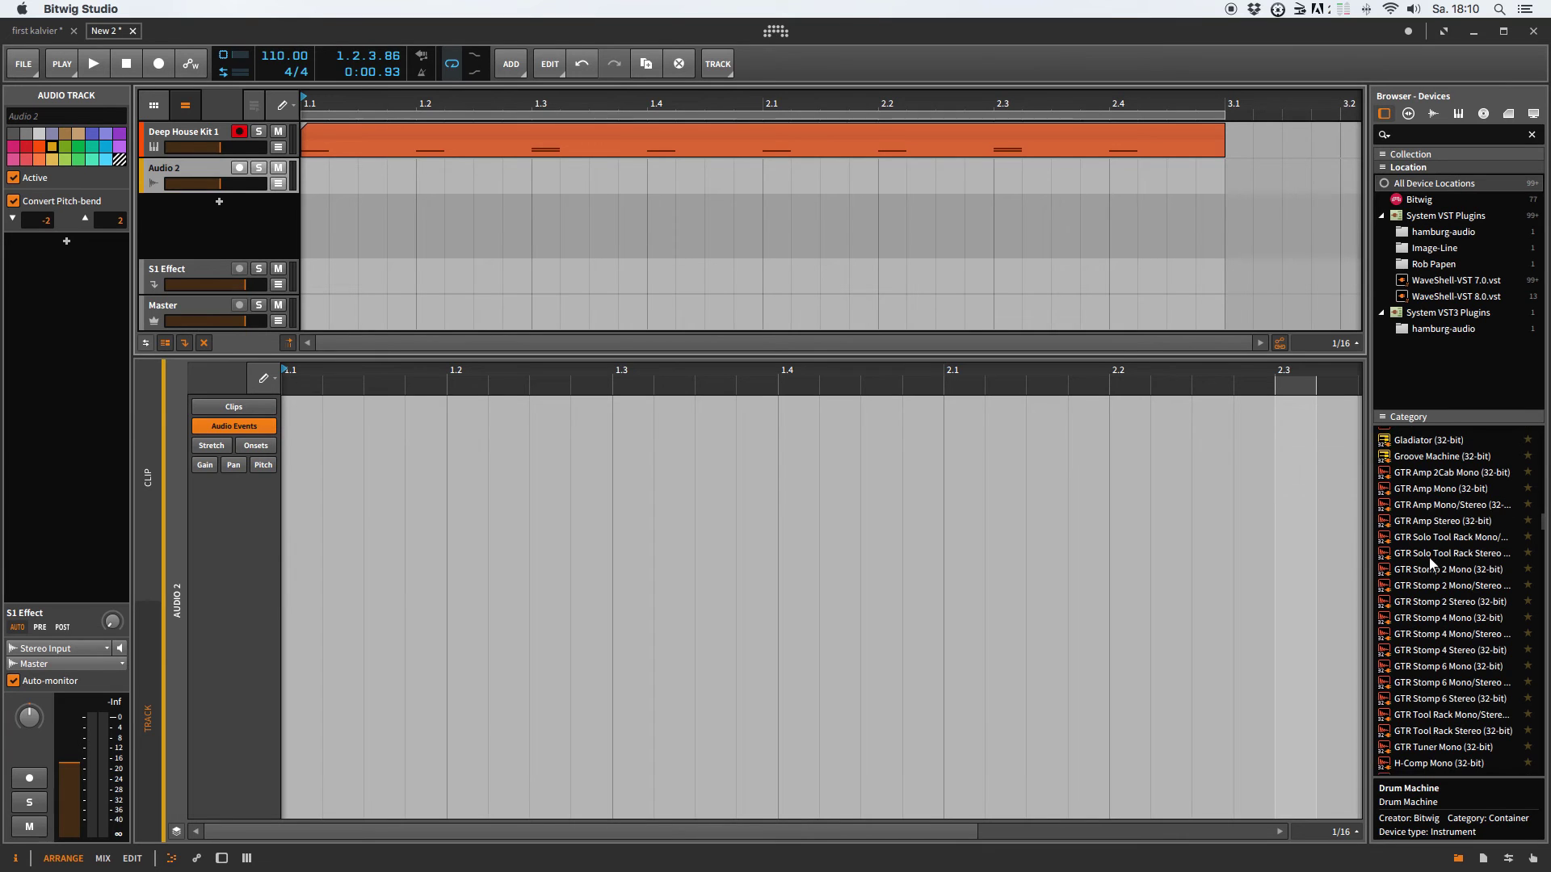
pyautogui.scroll(15, 1430, 563)
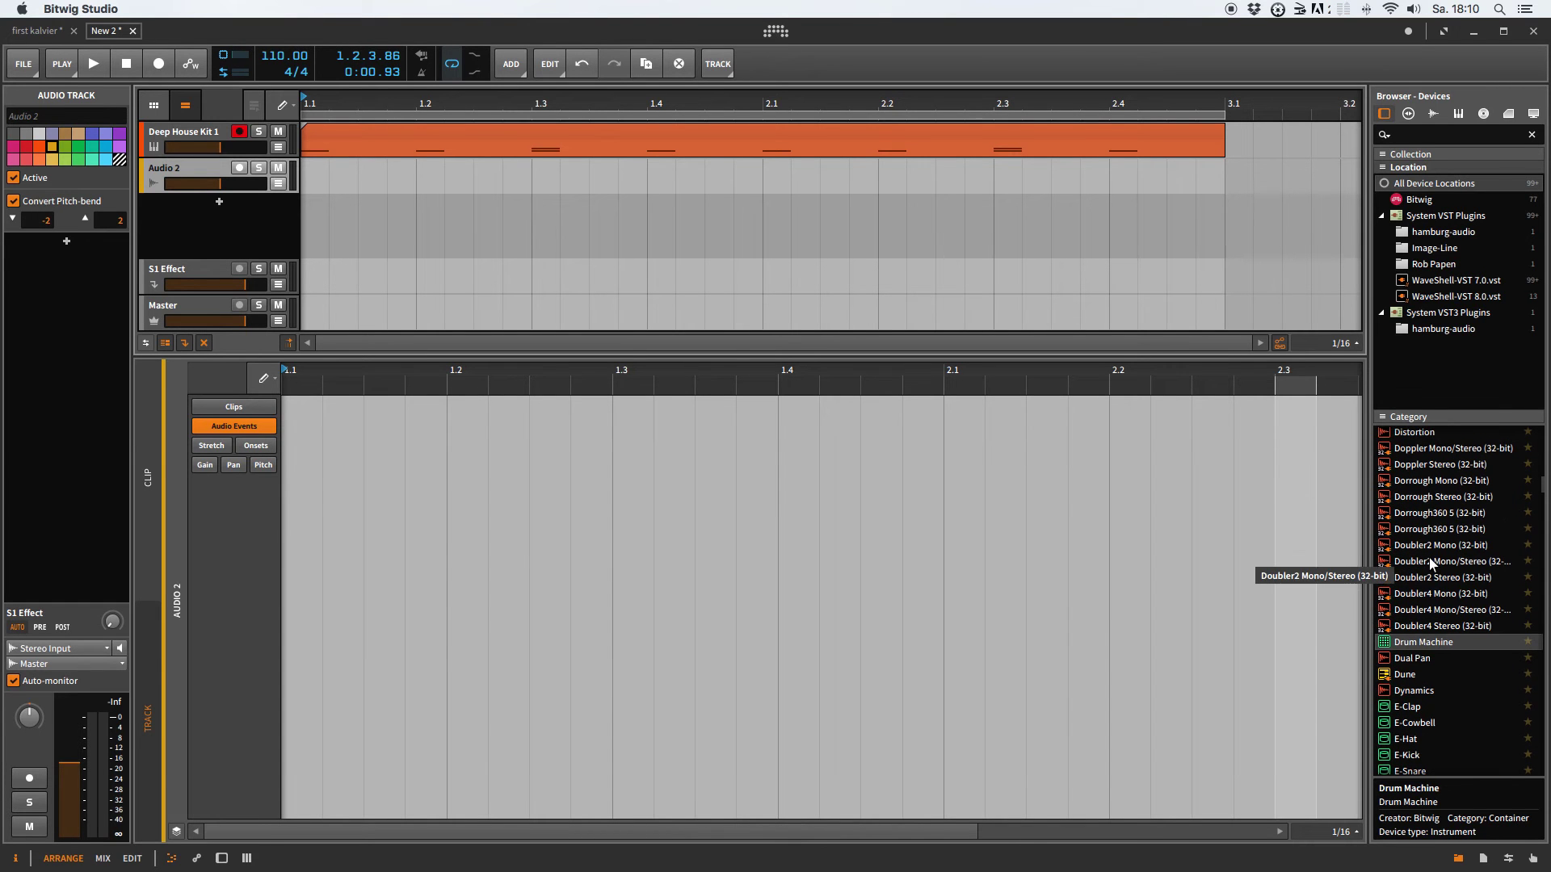
pyautogui.scroll(-4, 1430, 563)
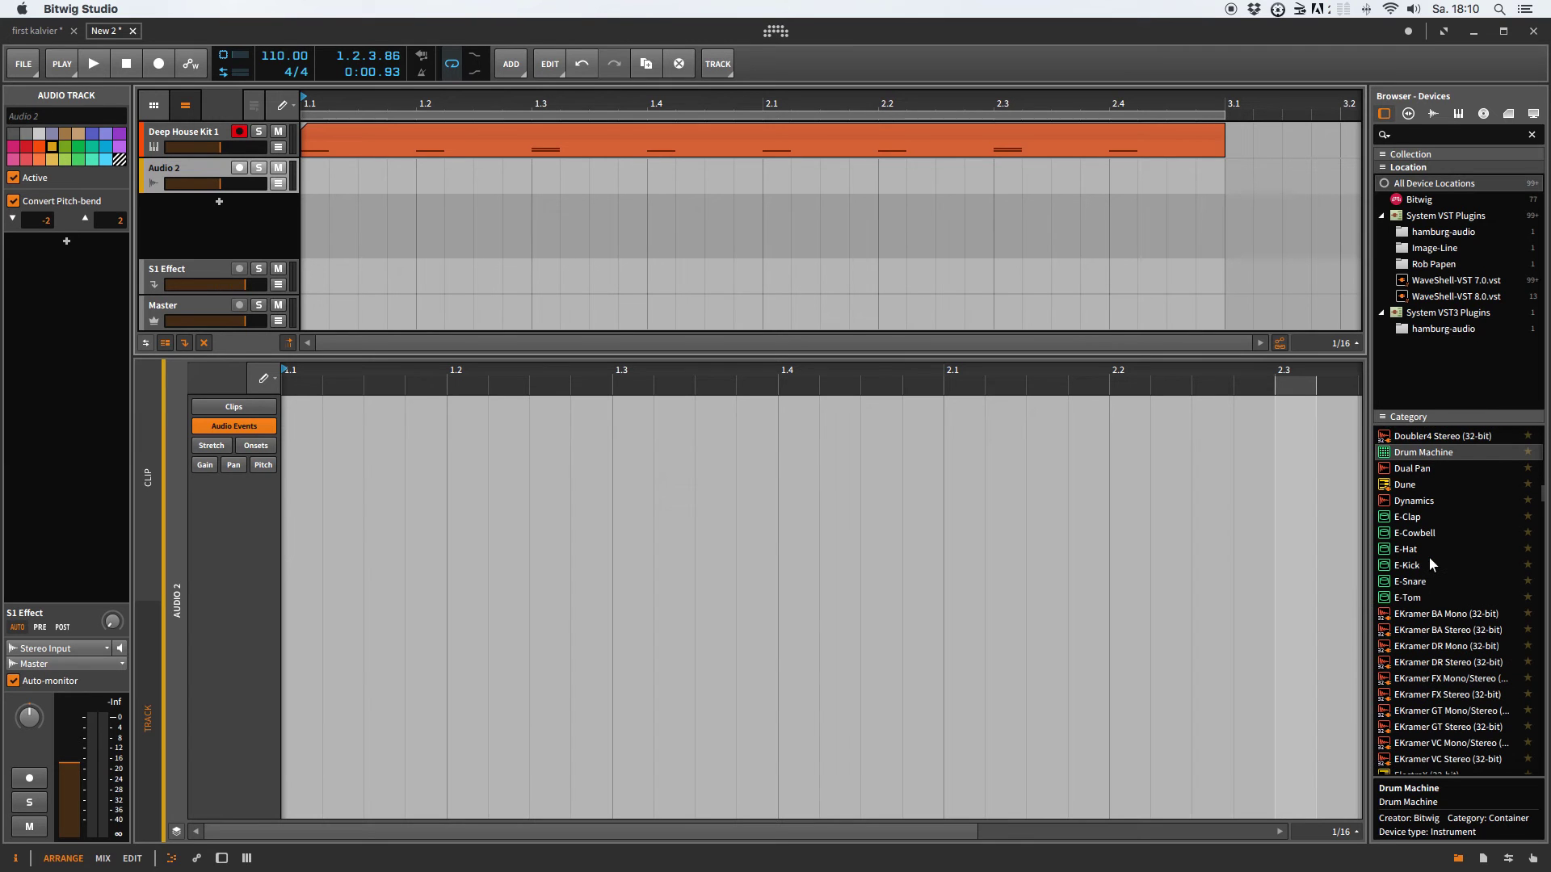
pyautogui.scroll(-1, 1430, 563)
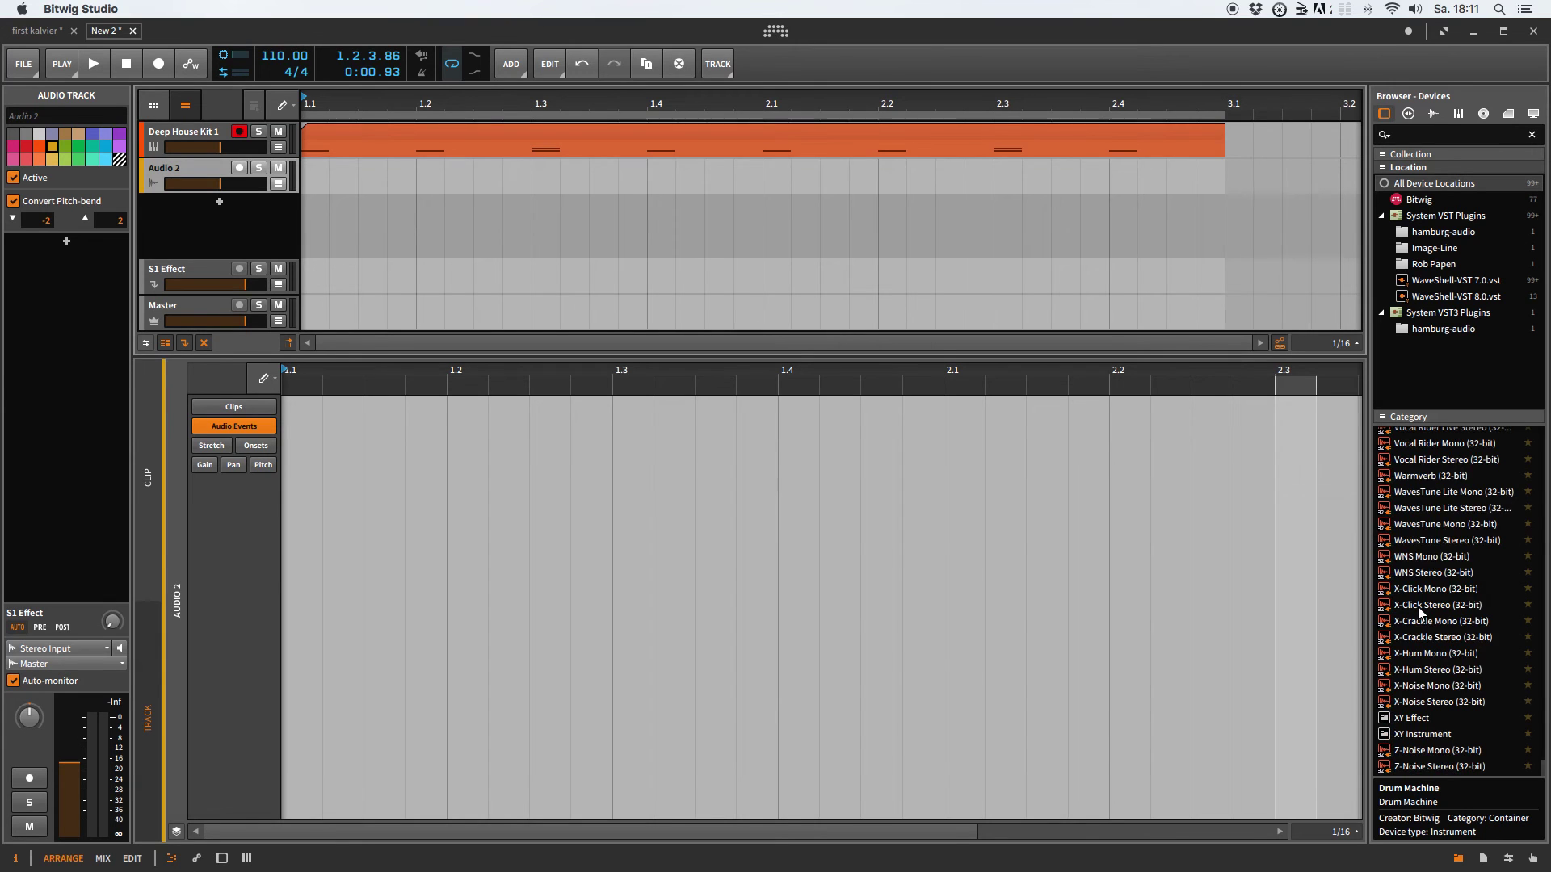
# Step: Limit the device list to the Bitwig location and add Polysynth as a new instrument track below Audio 2
pyautogui.click(1415, 202)
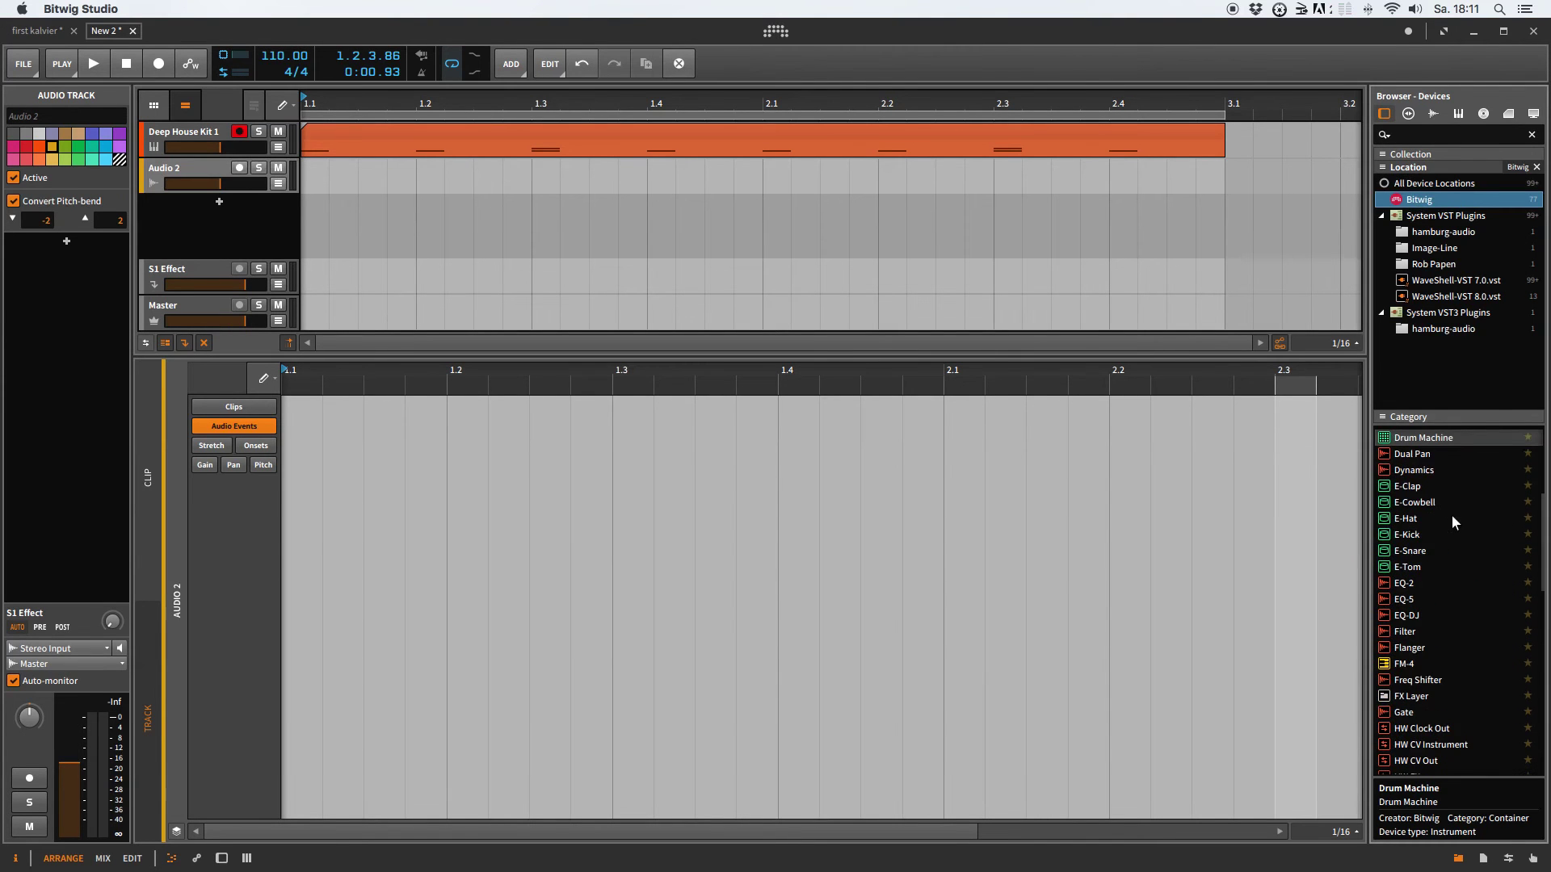
pyautogui.scroll(5, 1432, 540)
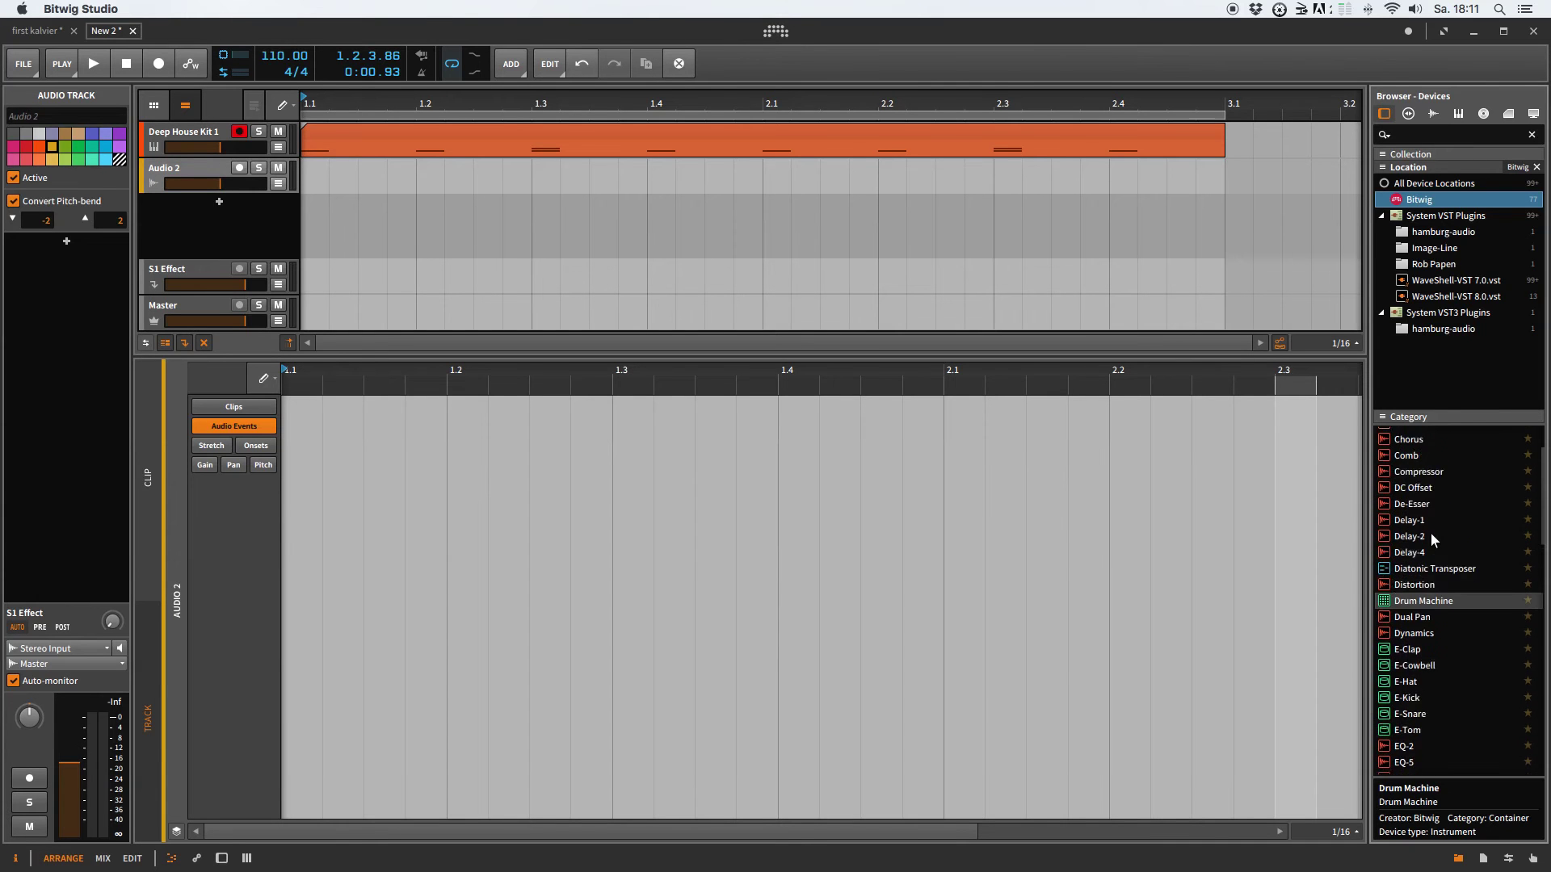
pyautogui.scroll(-5, 1432, 540)
pyautogui.scroll(2, 1432, 539)
pyautogui.scroll(-7, 1432, 540)
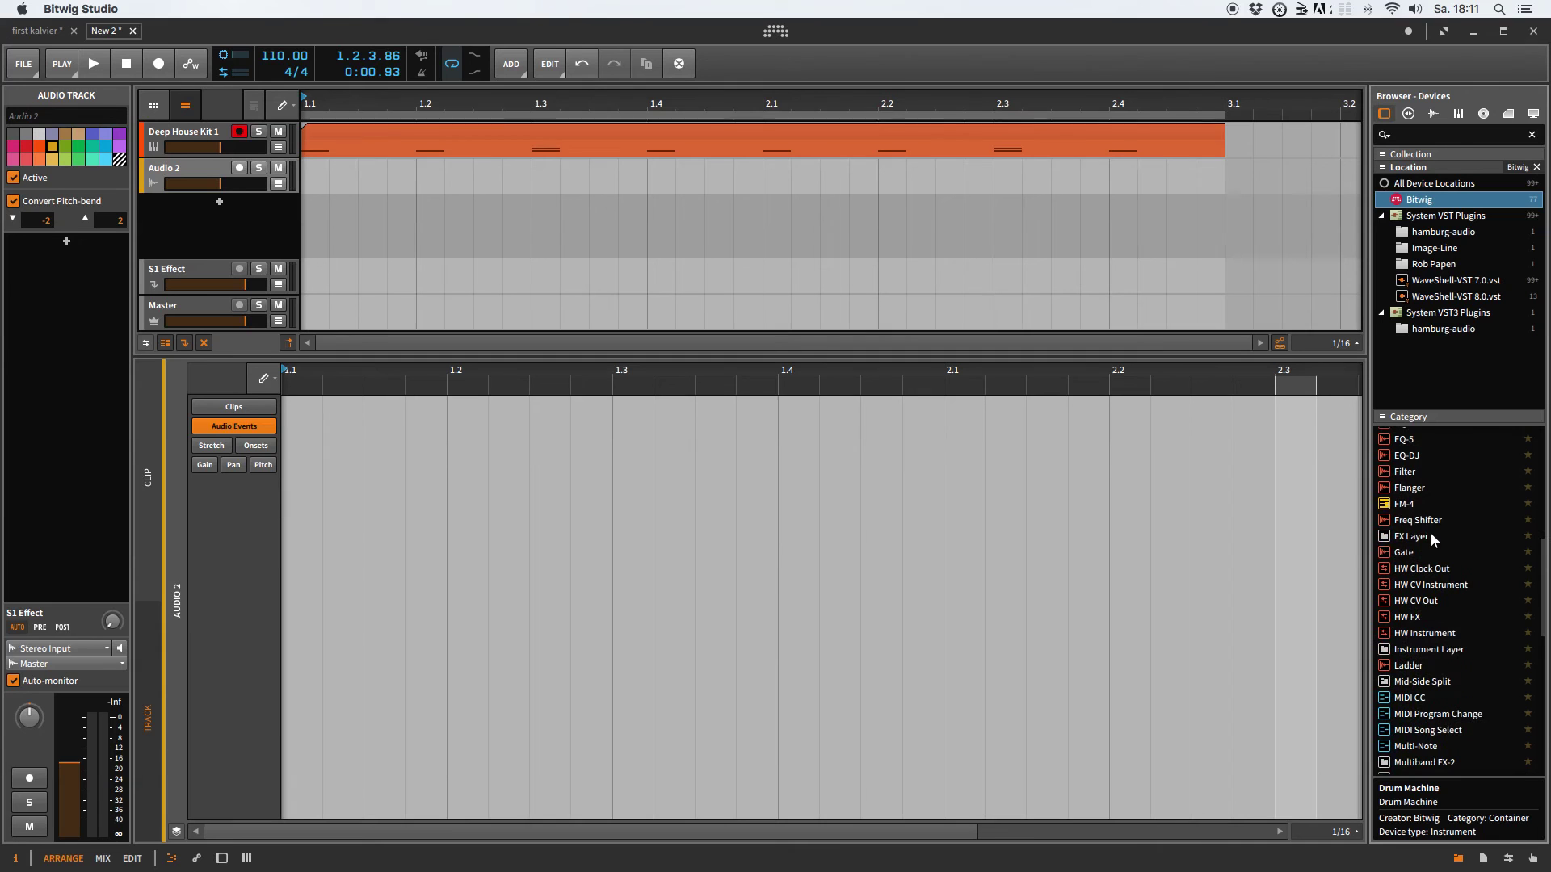
pyautogui.scroll(-10, 1432, 540)
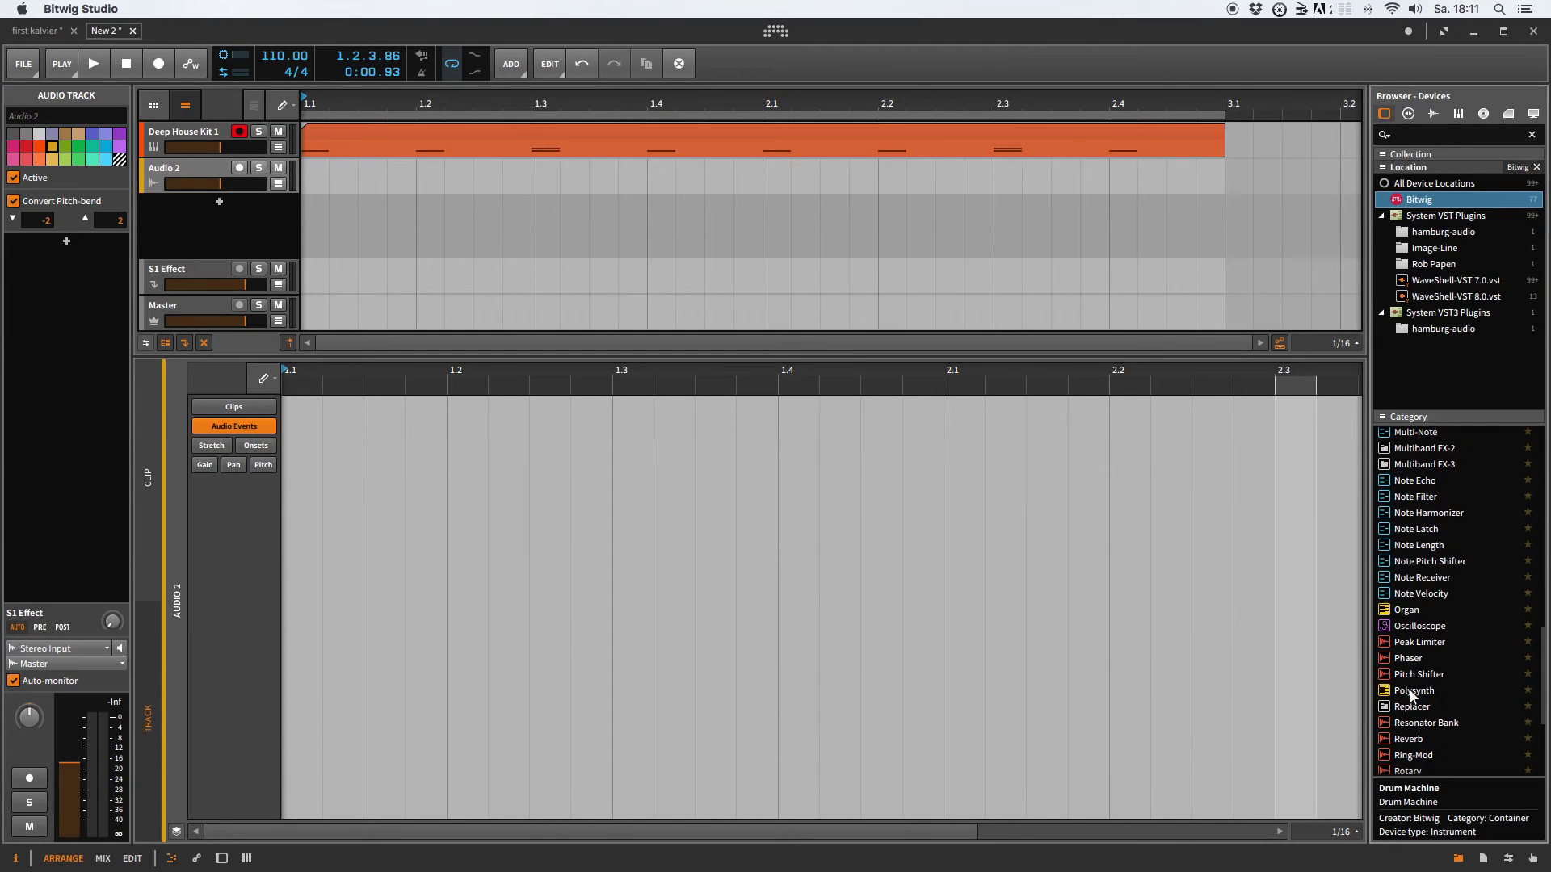
pyautogui.moveTo(1411, 699)
pyautogui.mouseDown()
pyautogui.moveTo(581, 488)
pyautogui.moveTo(206, 220)
pyautogui.moveTo(219, 209)
pyautogui.mouseUp()
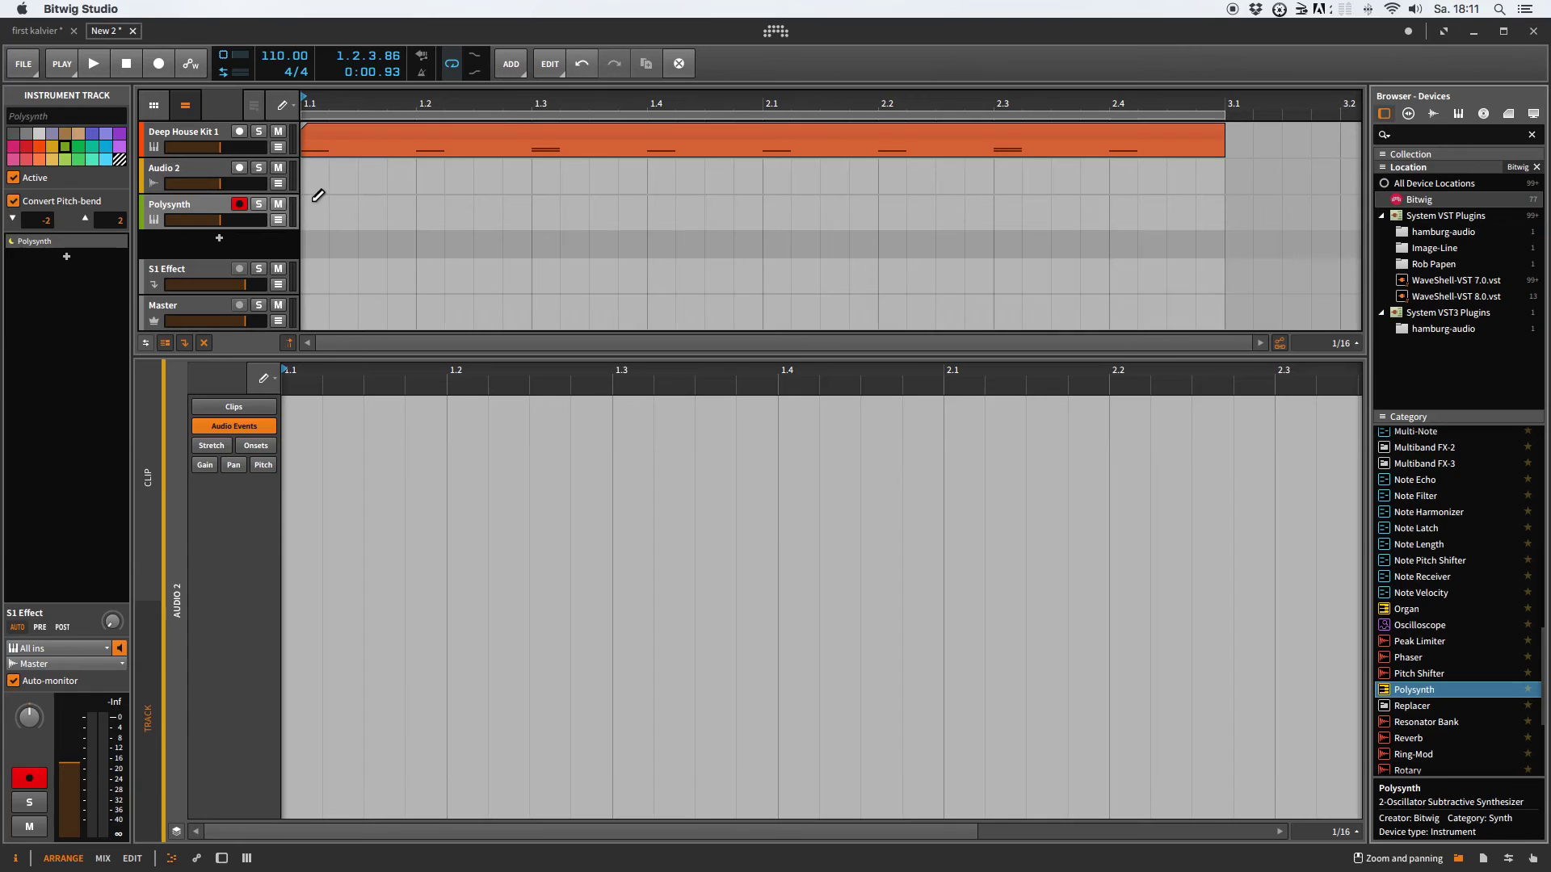
# Step: Create a two-bar clip ending at 3.1 on the Polysynth track and audition keys in its piano roll
pyautogui.moveTo(306, 198)
pyautogui.mouseDown()
pyautogui.moveTo(315, 212)
pyautogui.moveTo(1341, 212)
pyautogui.moveTo(1150, 211)
pyautogui.moveTo(1207, 212)
pyautogui.mouseUp()
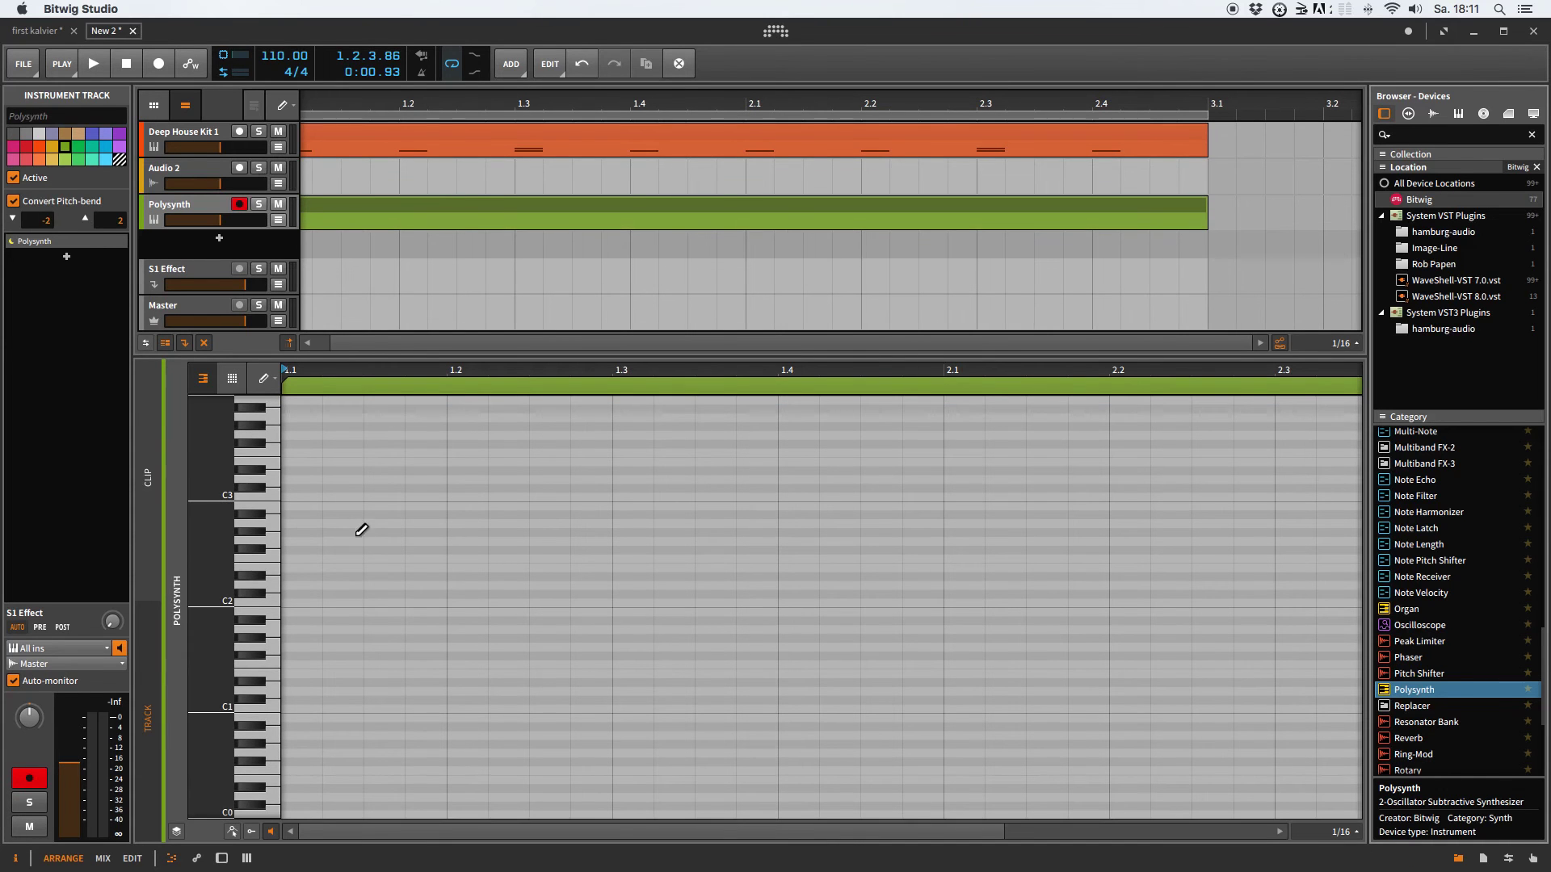
pyautogui.click(265, 470)
pyautogui.scroll(1, 268, 531)
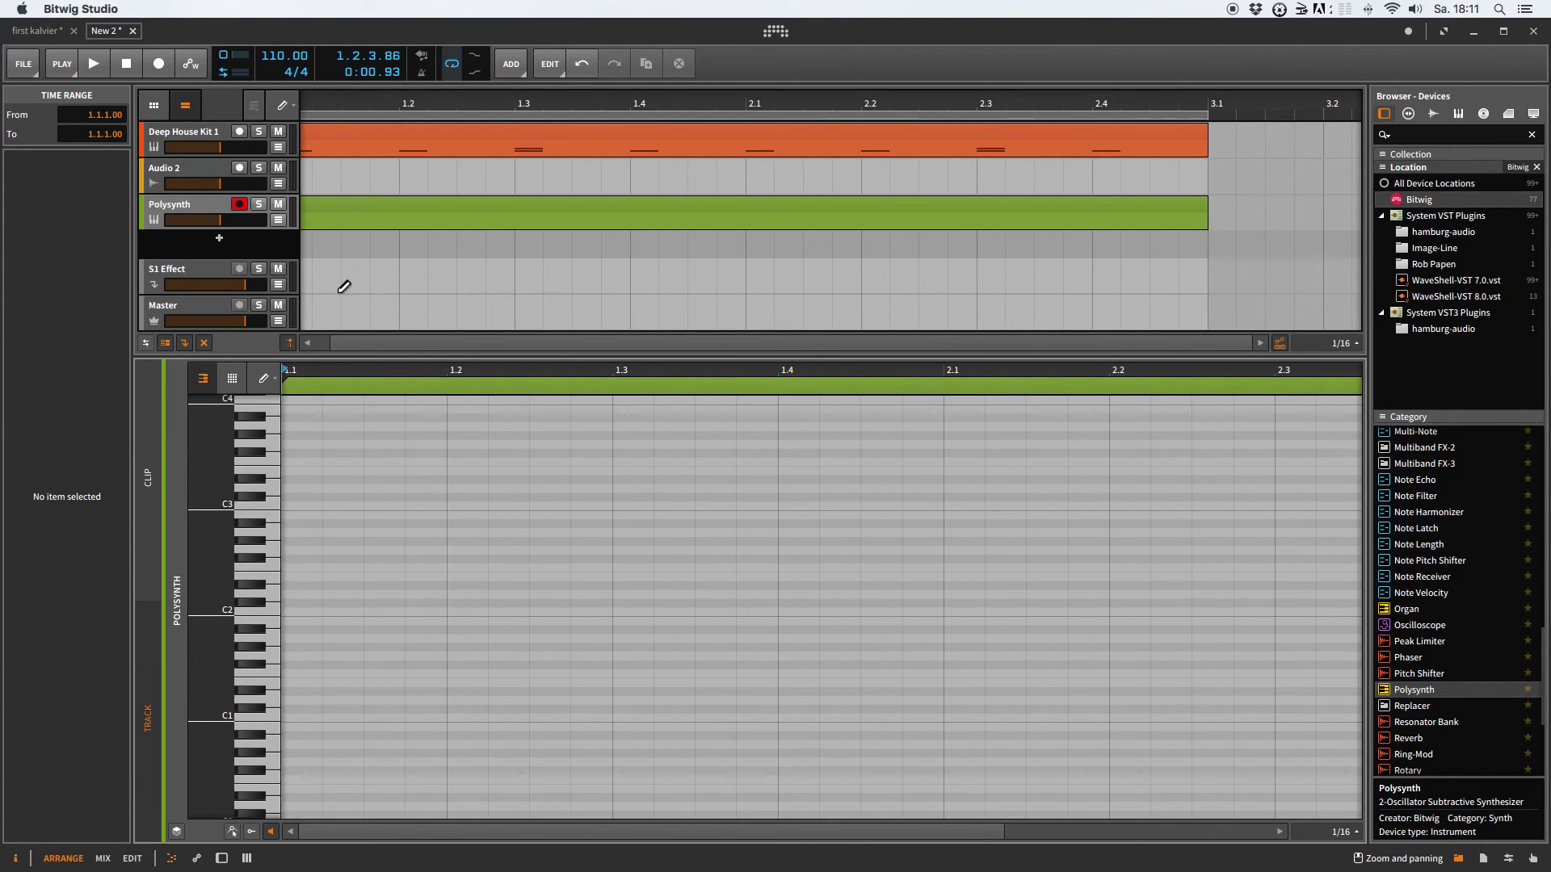
pyautogui.click(273, 381)
pyautogui.click(250, 458)
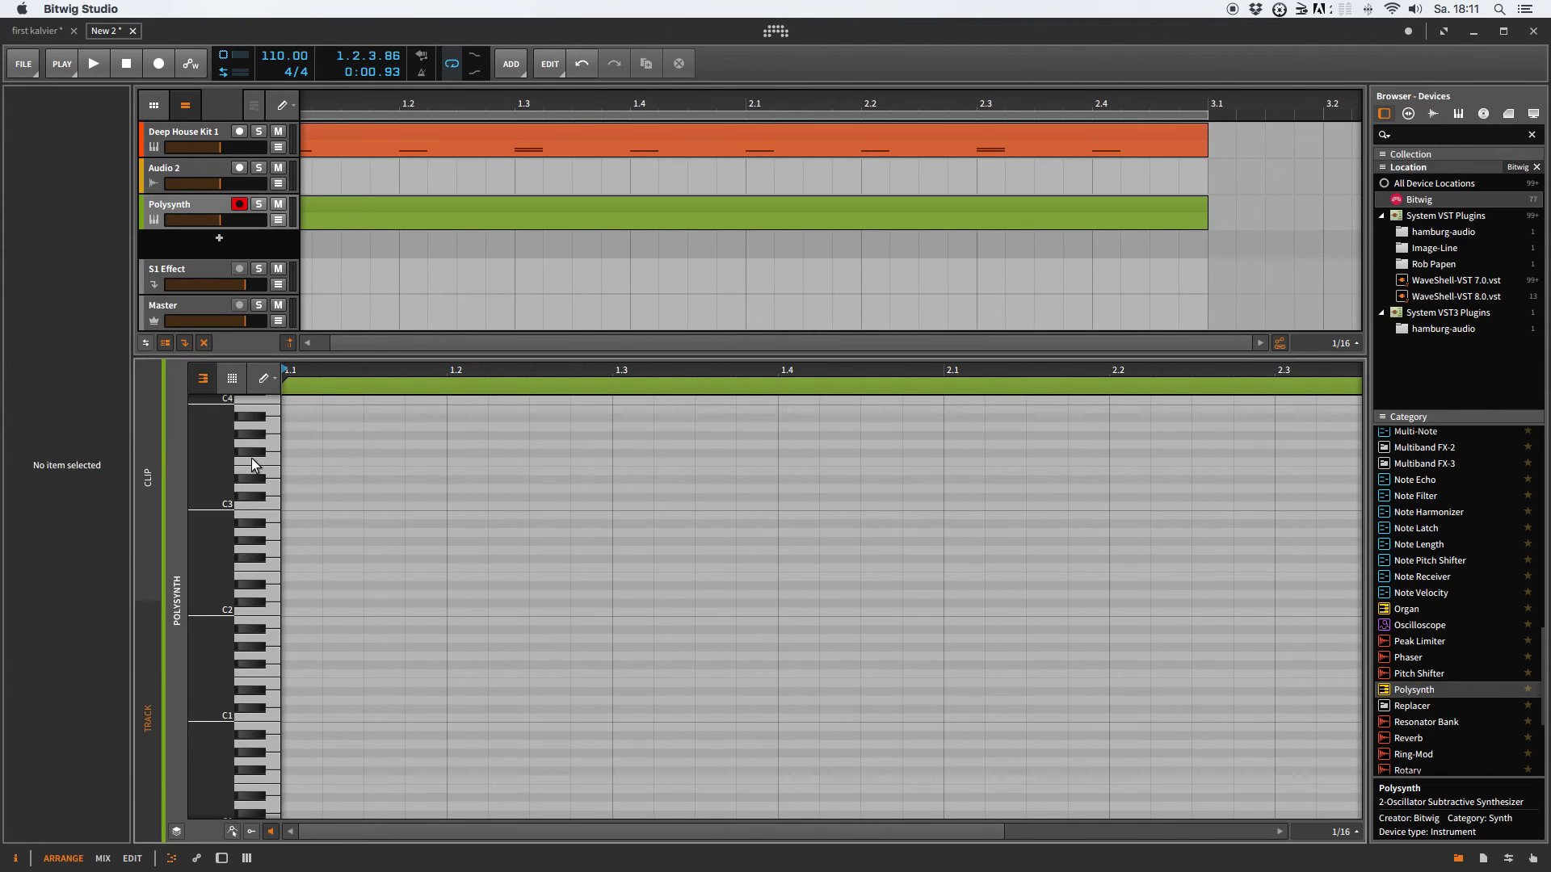
# Step: Draw sixteenth C2 notes at 1.1, at 1.2 and on the last two sixteenths before 1.3
pyautogui.click(302, 610)
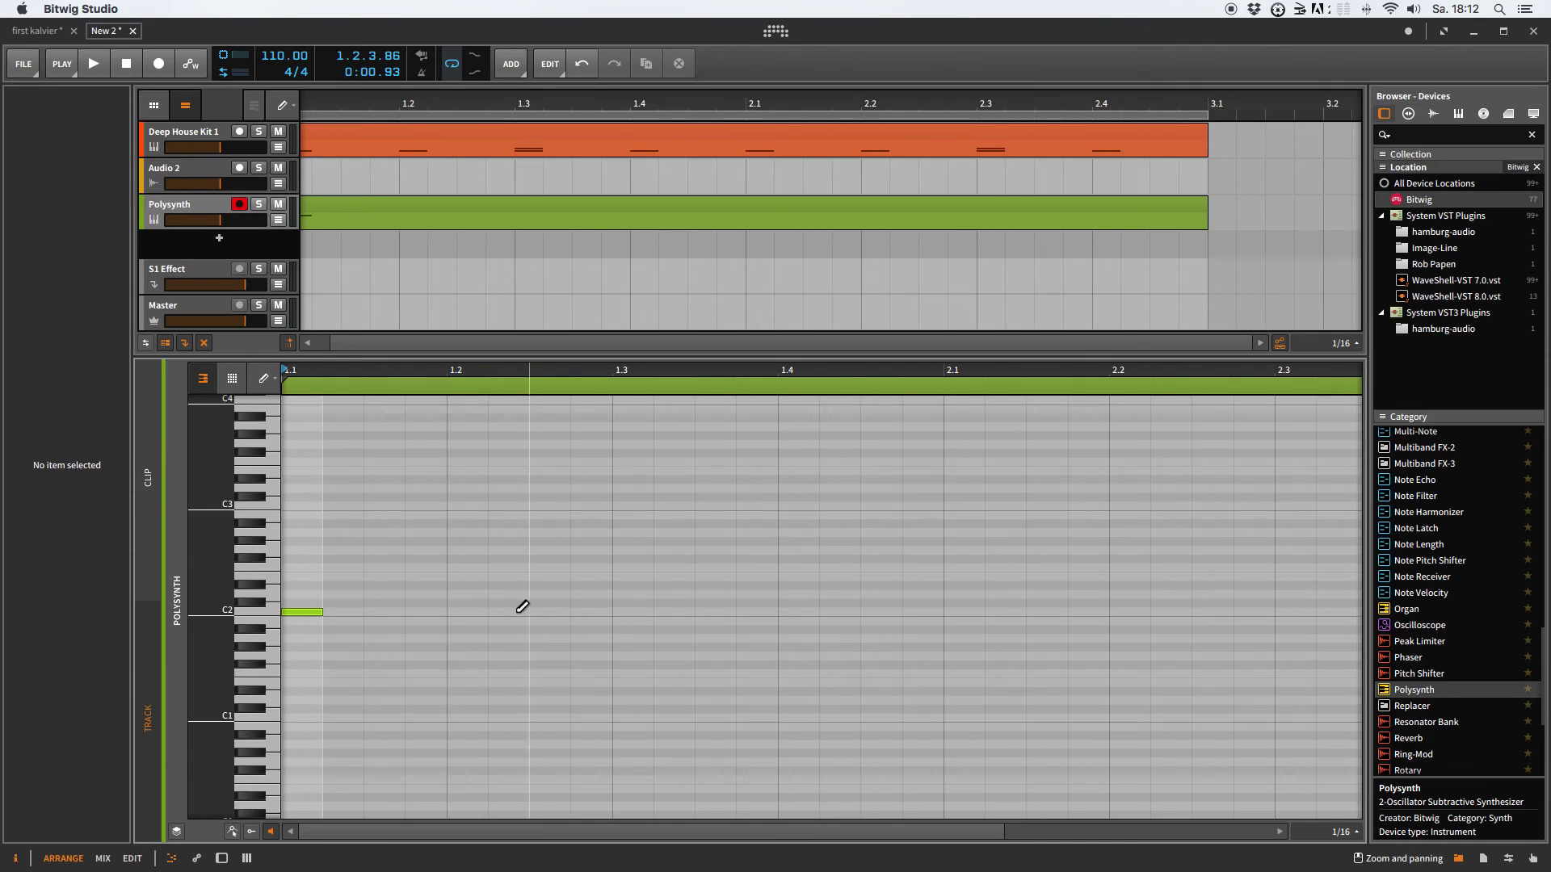
pyautogui.click(473, 612)
pyautogui.click(541, 612)
pyautogui.click(589, 612)
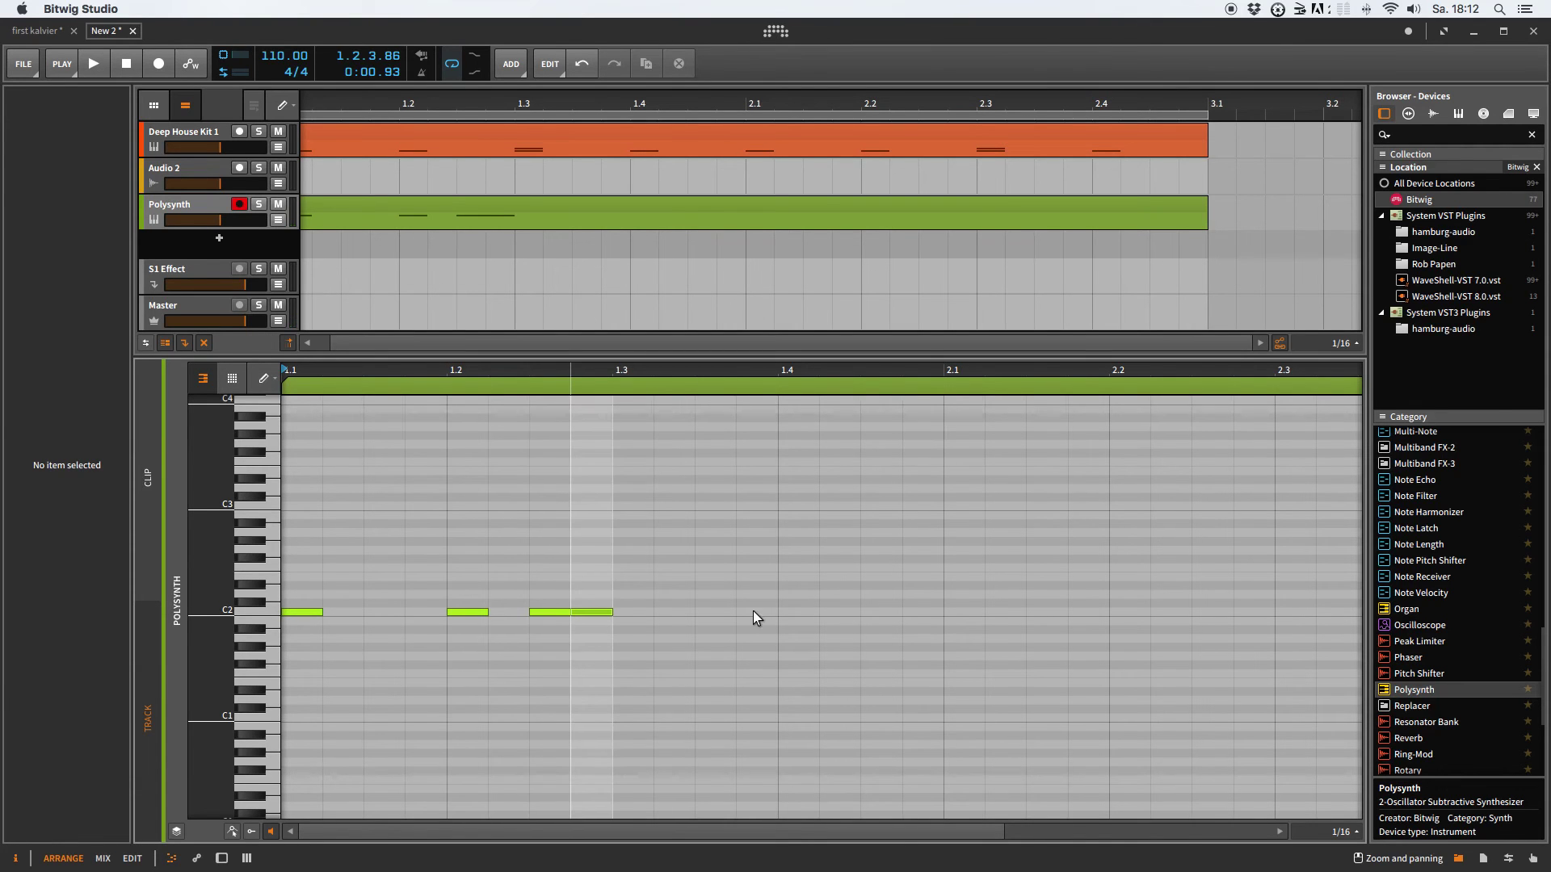
# Step: Draw one-beat C2 notes starting at 1.4, halfway between 2.1 and 2.2, and at 2.3
pyautogui.click(789, 616)
pyautogui.moveTo(789, 616); pyautogui.dragTo(963, 612)
pyautogui.click(864, 612)
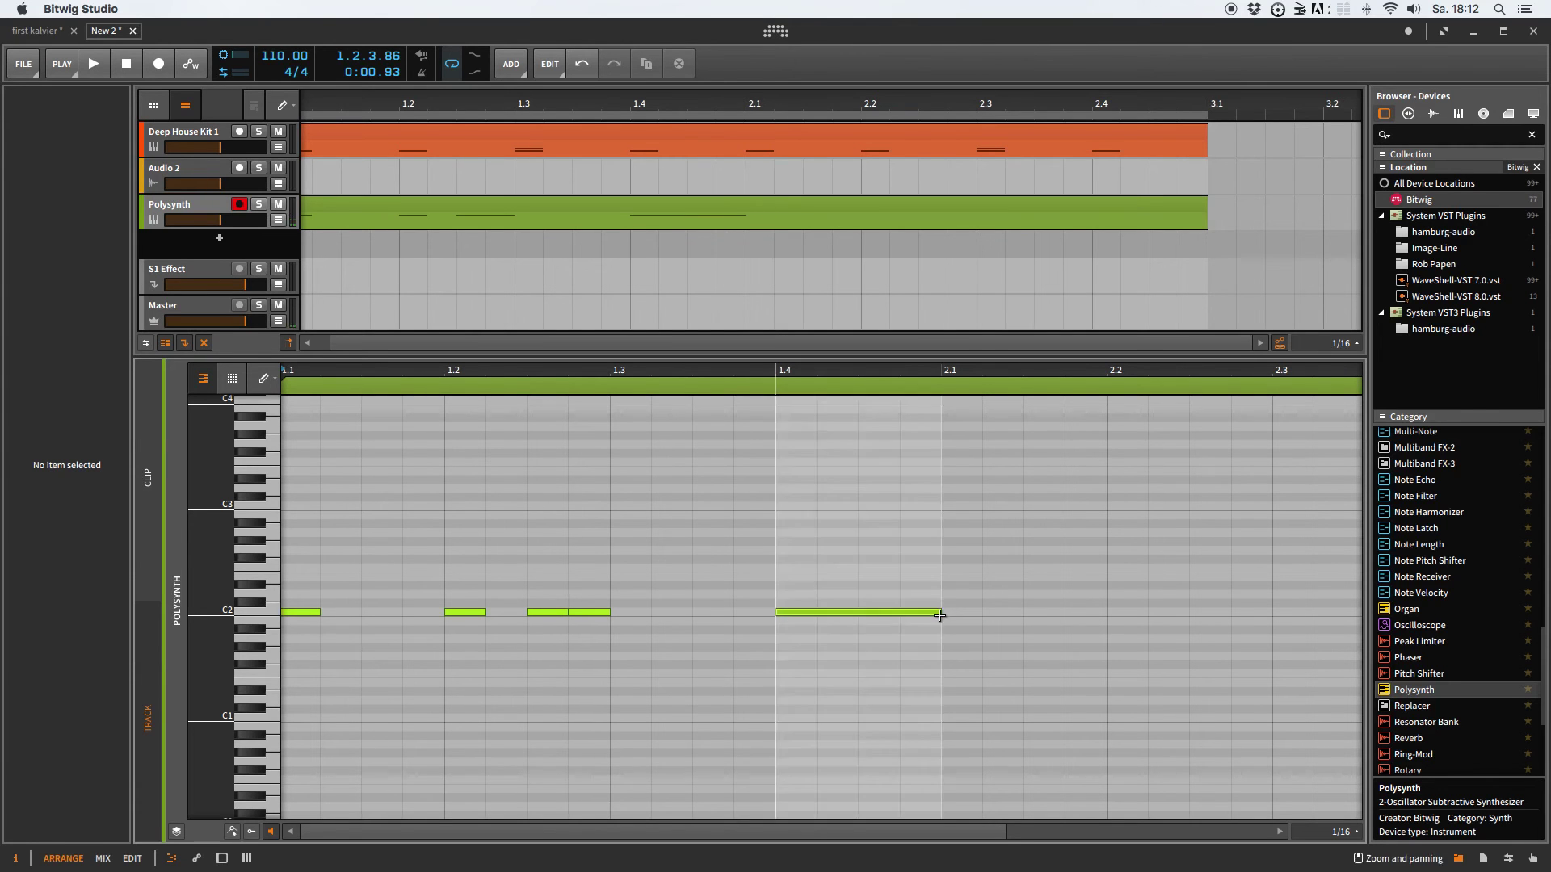
pyautogui.click(1055, 611)
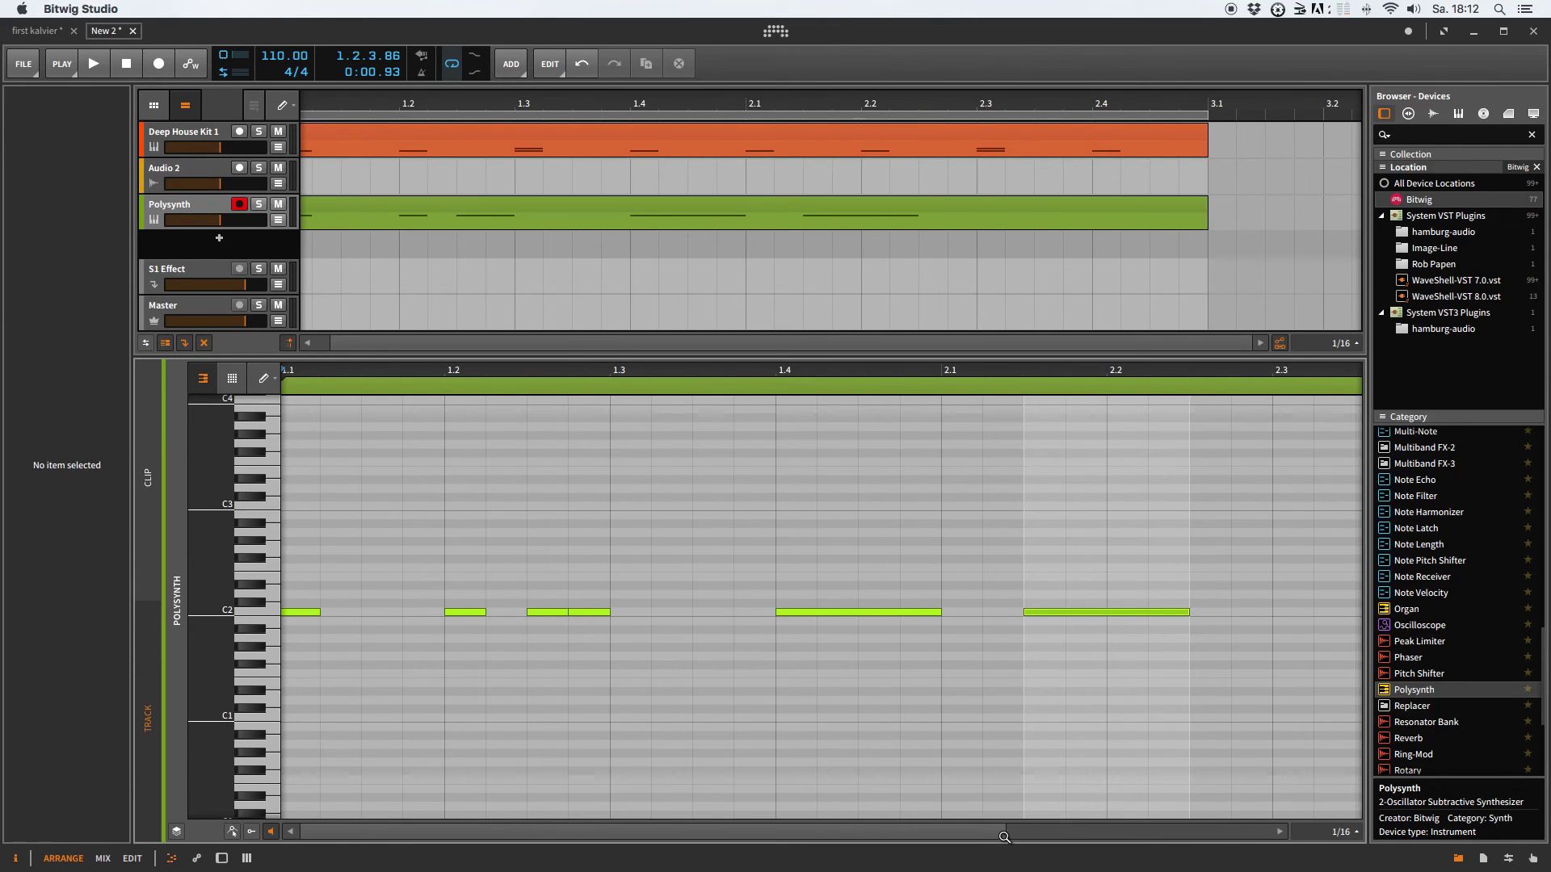
pyautogui.moveTo(1004, 831); pyautogui.dragTo(1291, 831)
pyautogui.click(1020, 612)
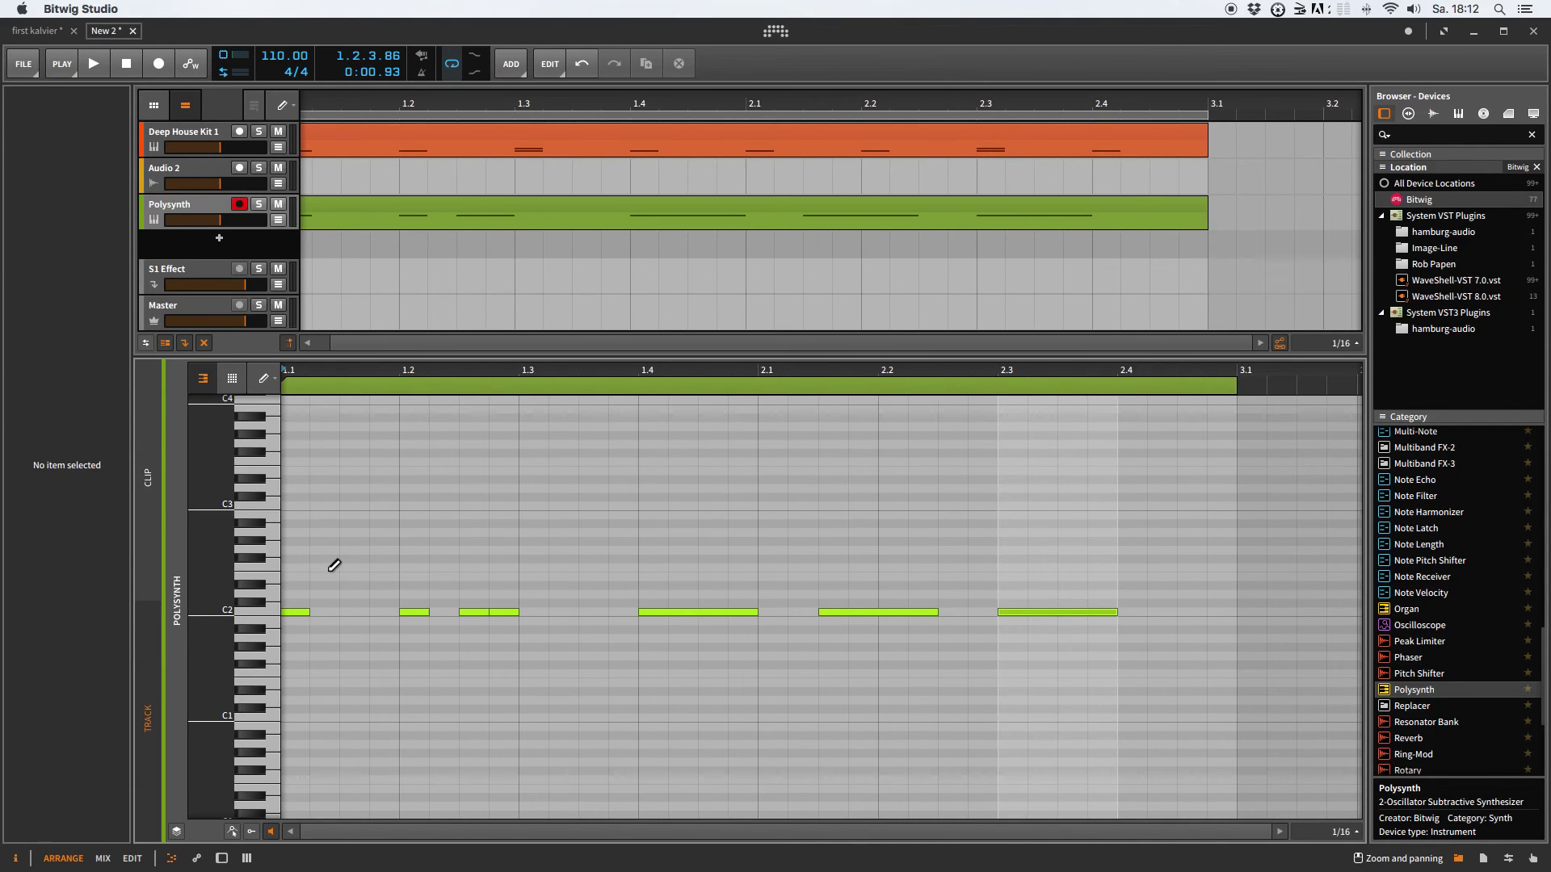
# Step: Show the Polysynth track's device chain and load the Bass FM preset into the synth
pyautogui.click(172, 218)
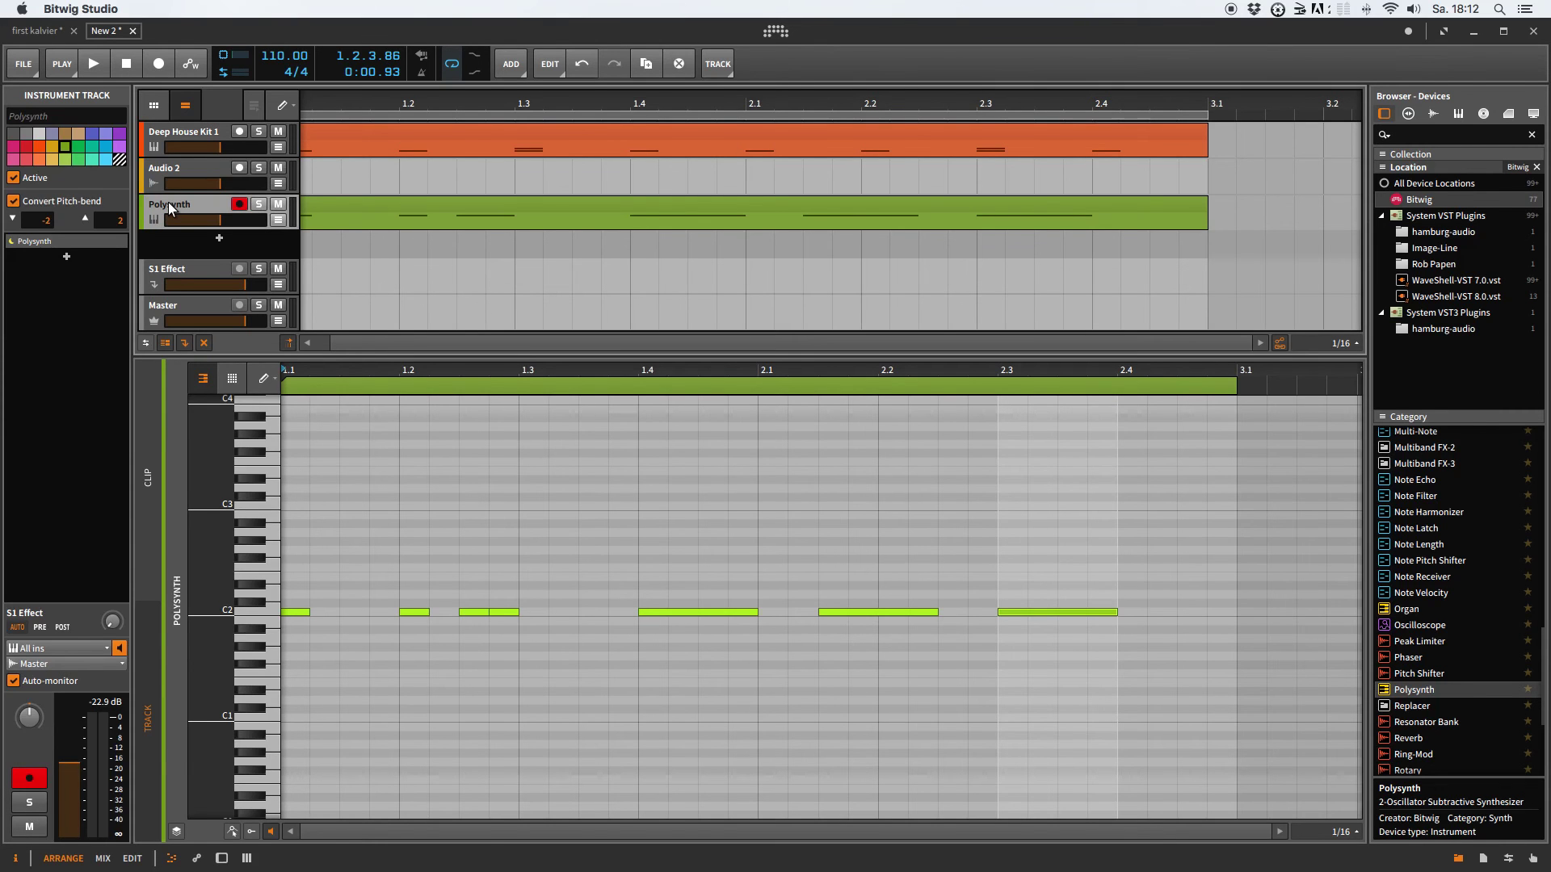
pyautogui.press('d')
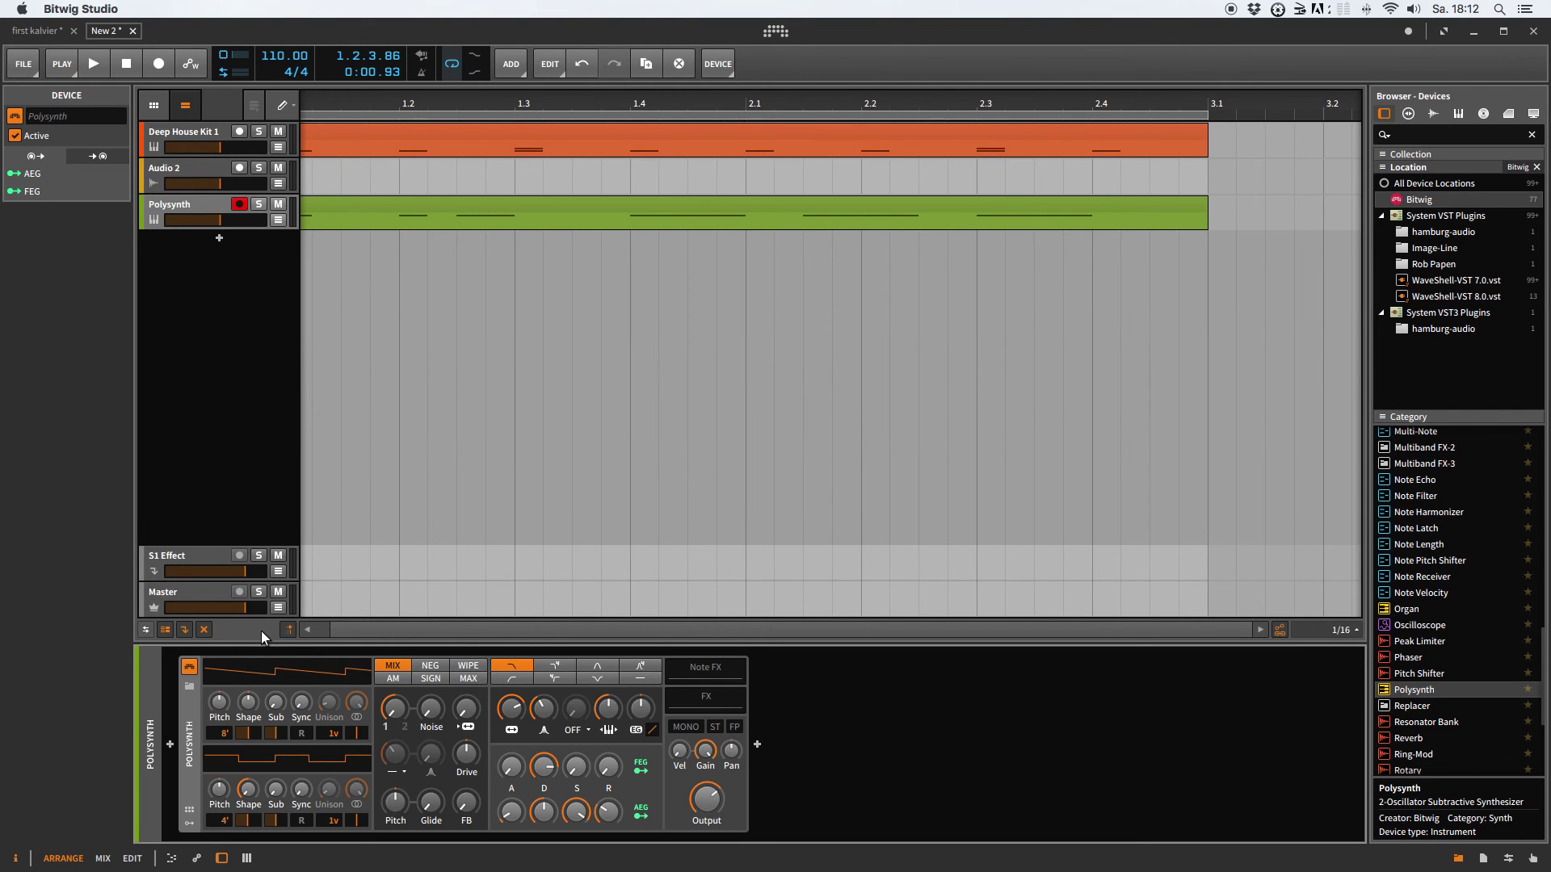
pyautogui.click(190, 687)
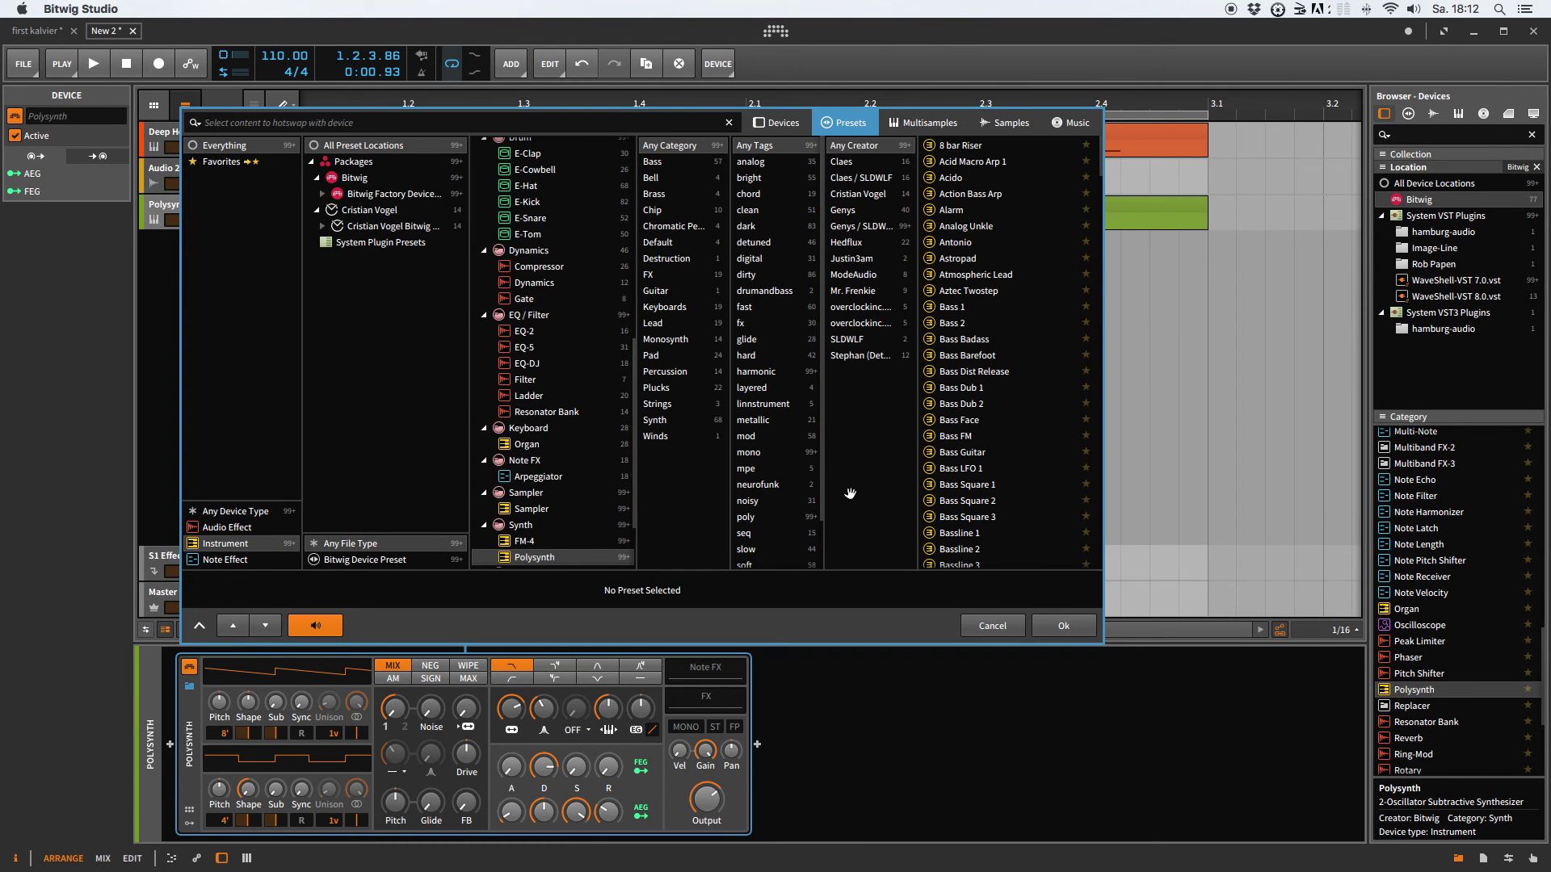
pyautogui.click(941, 436)
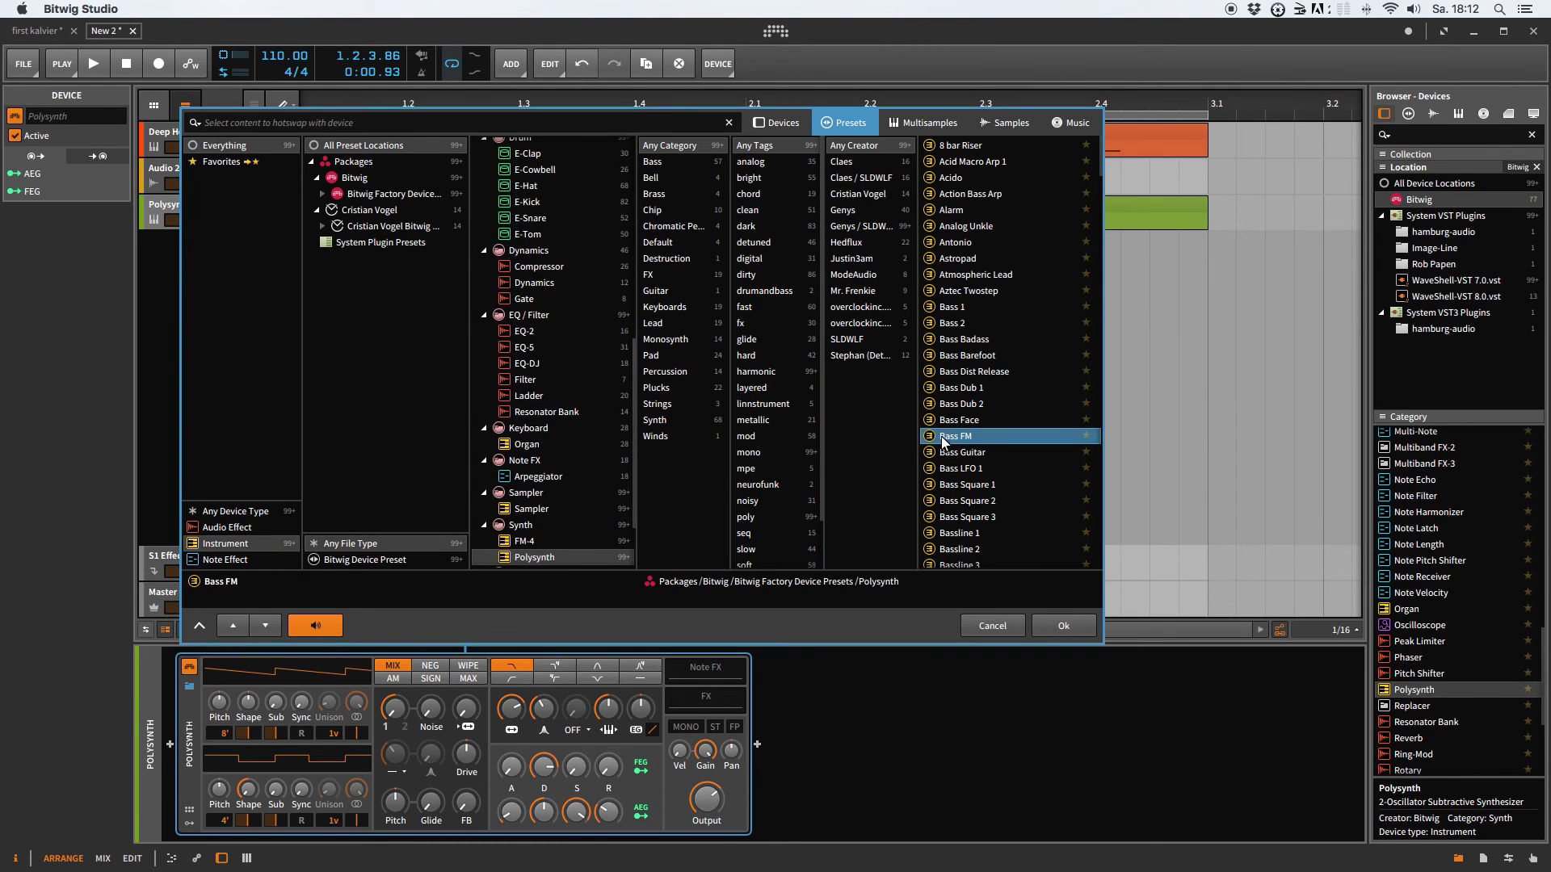
pyautogui.click(1060, 627)
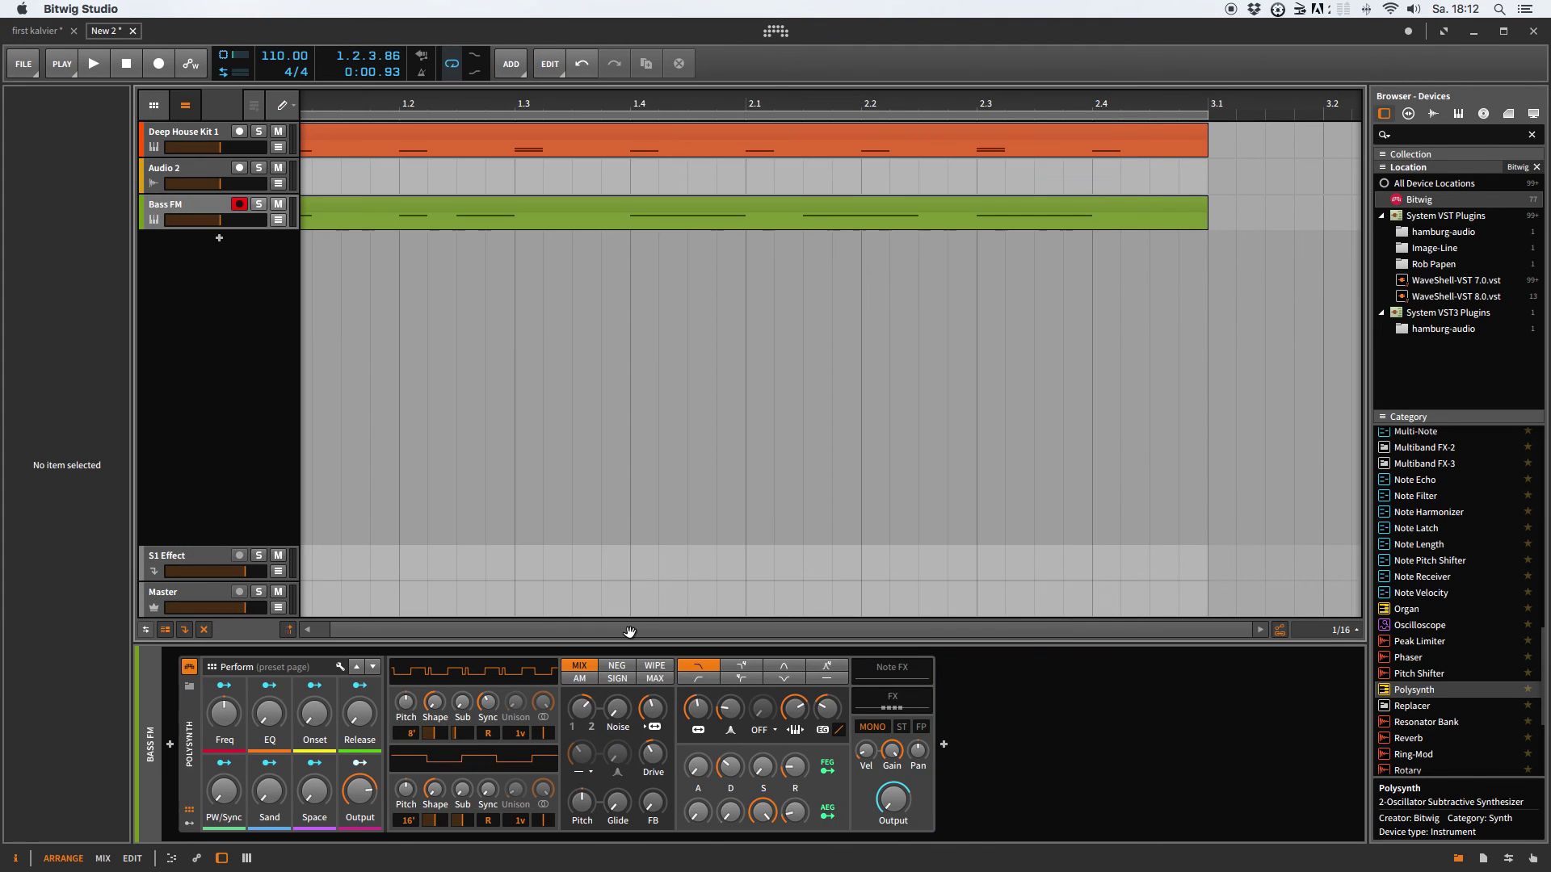
# Step: Cancel adding another instrument track and play back the drum and bass loop
pyautogui.hotkey('ctrl', 't')
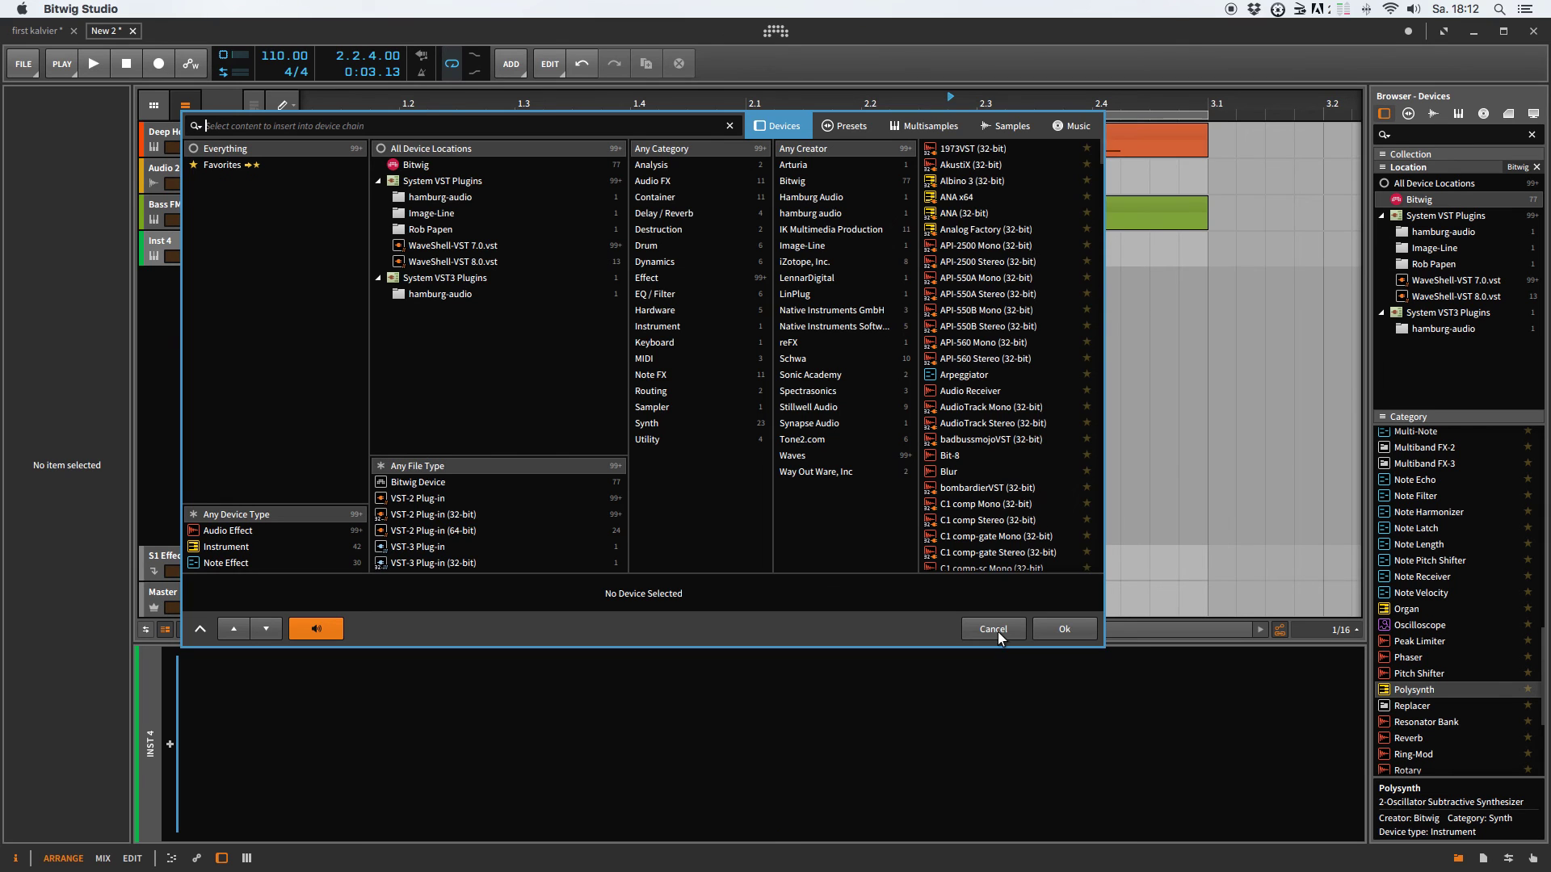
pyautogui.click(996, 630)
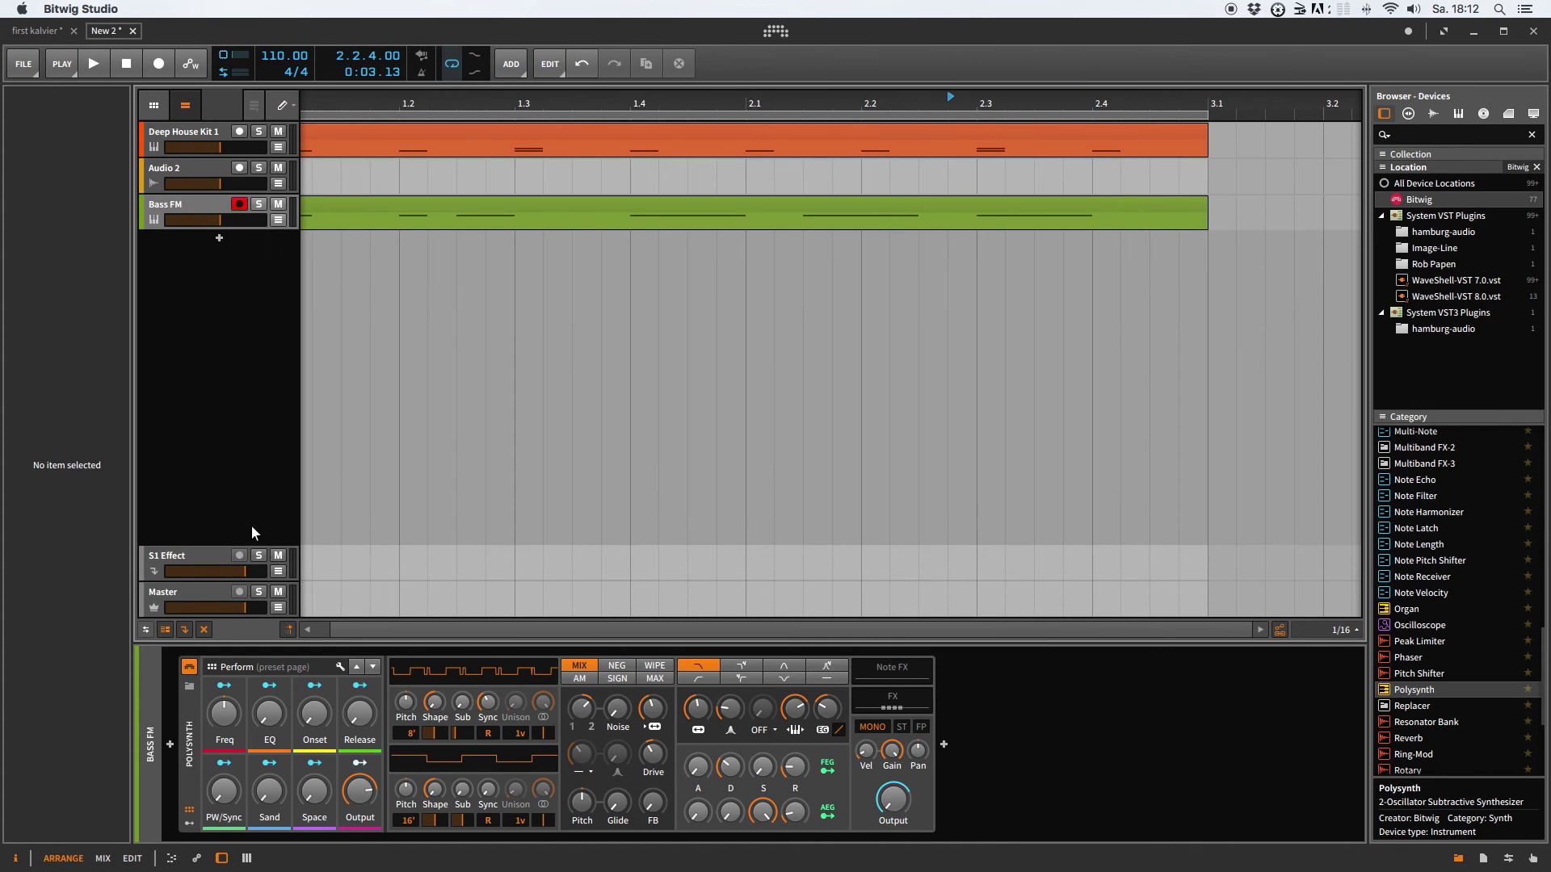
pyautogui.press('space')
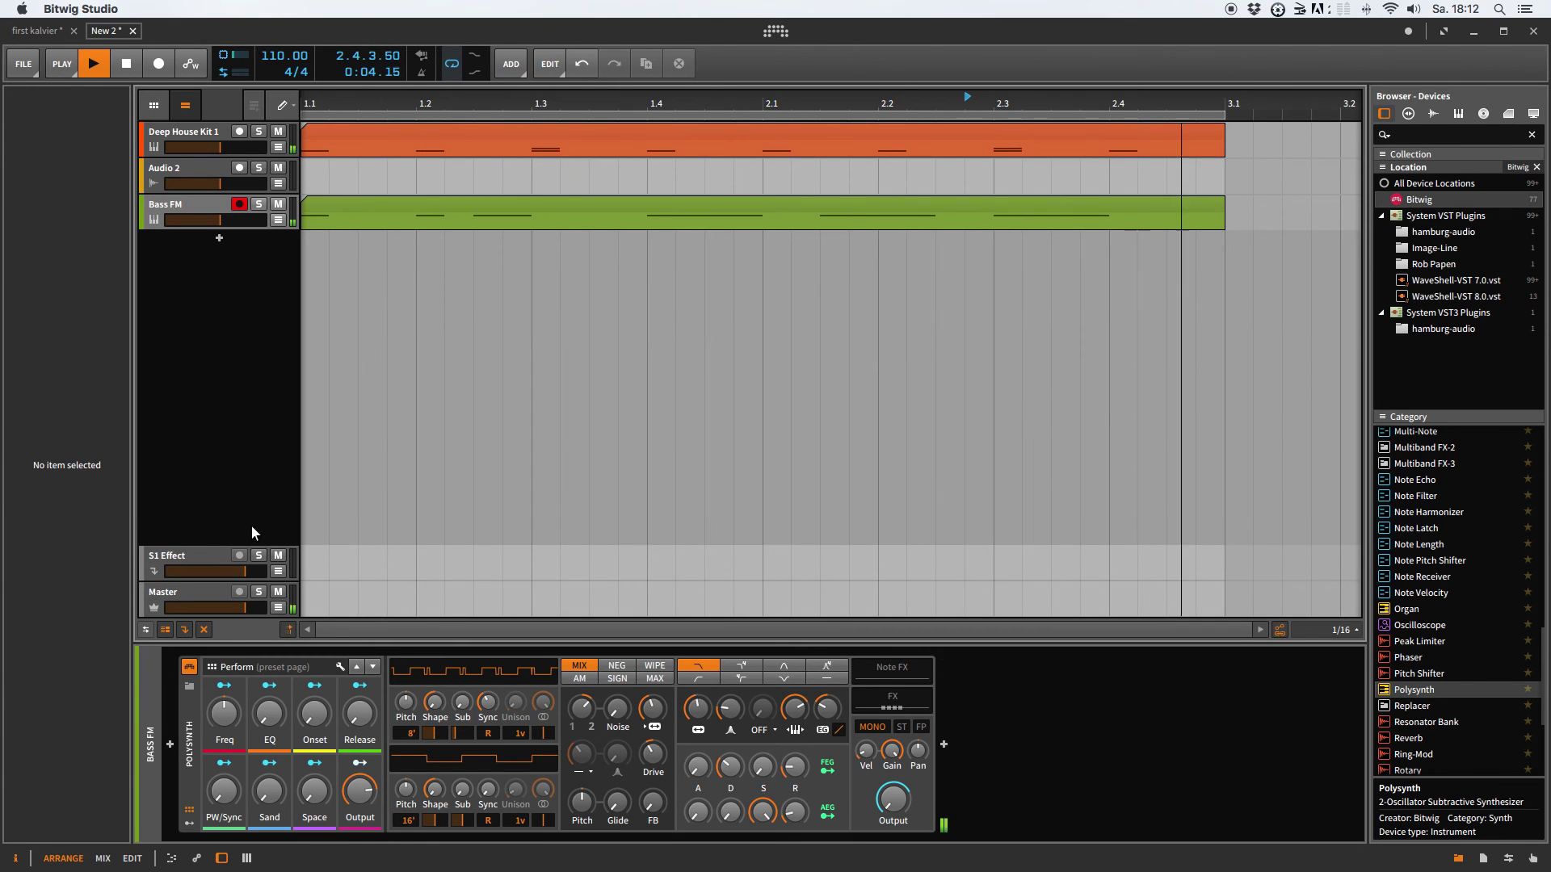
pyautogui.press('space')
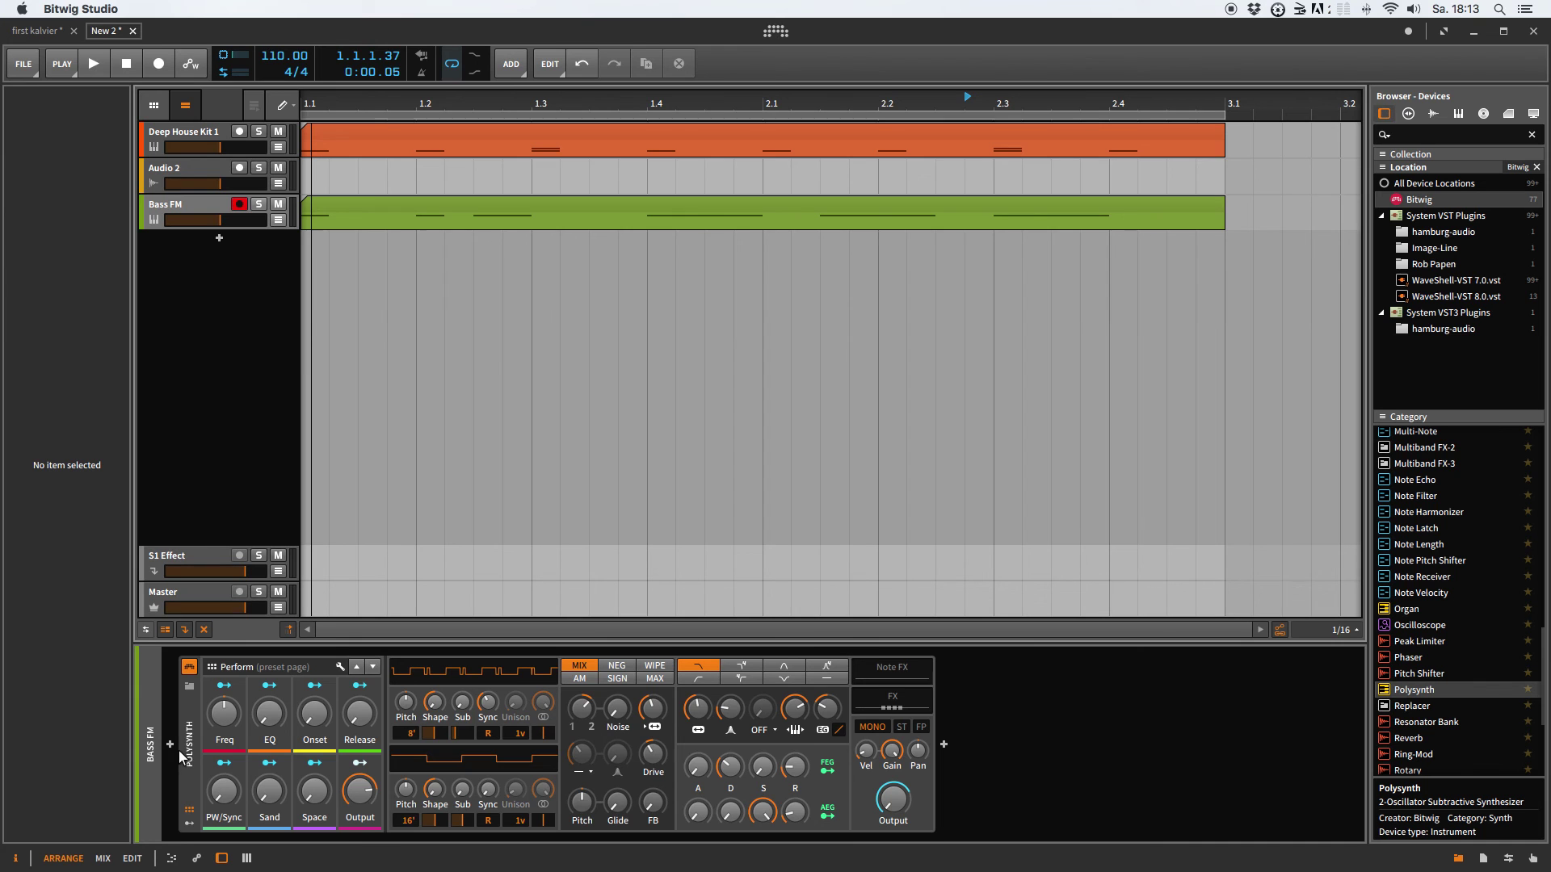
# Step: Show the Polysynth's modulators and insert an LFO modulator in the empty slot
pyautogui.click(188, 823)
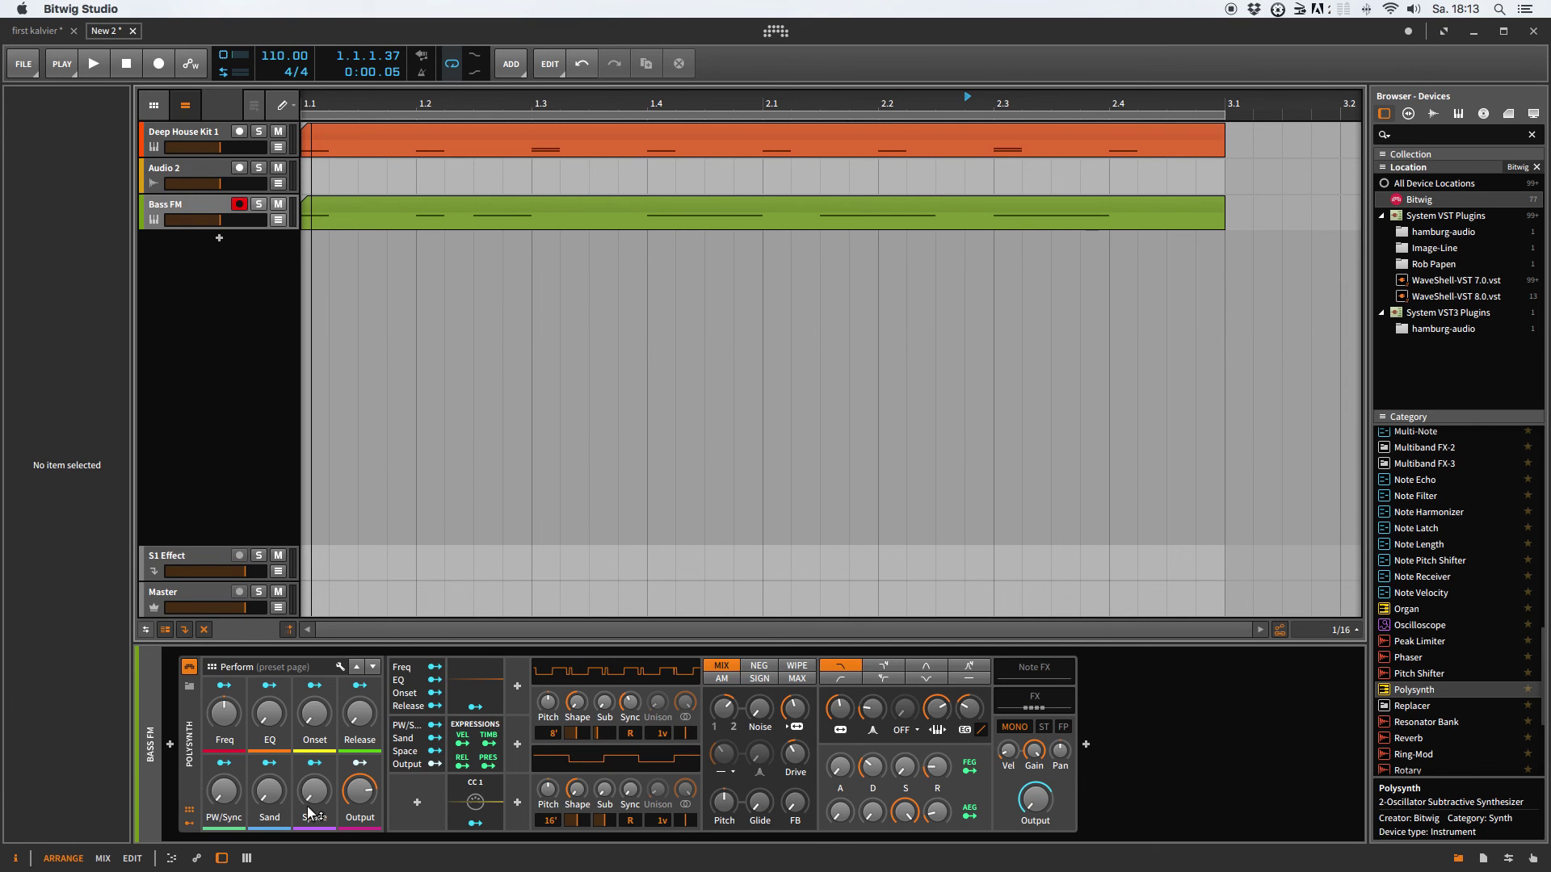
pyautogui.click(417, 802)
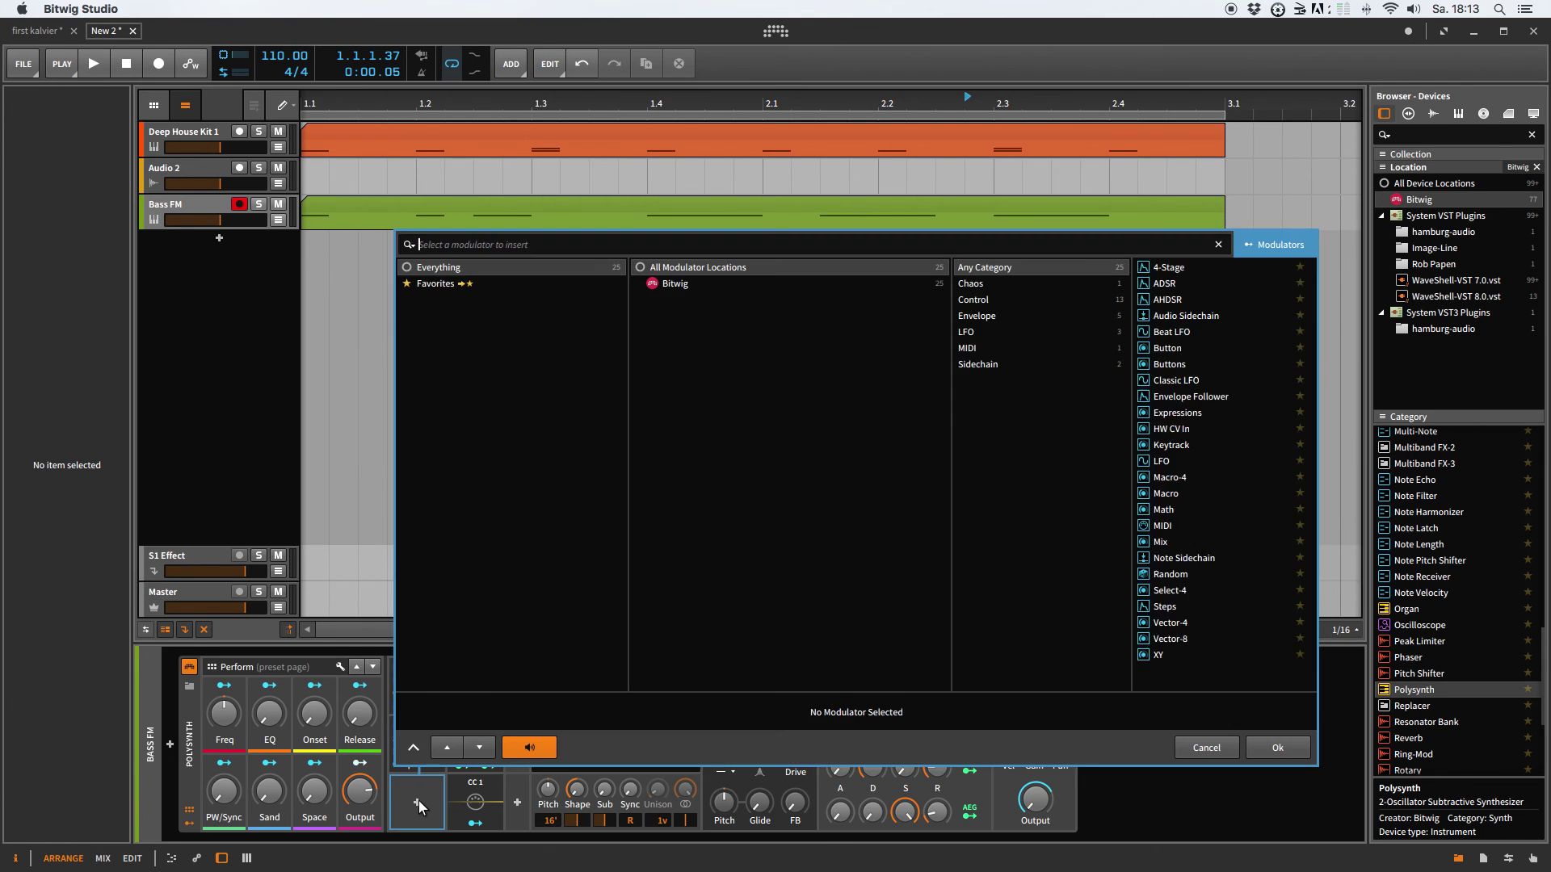
pyautogui.click(1170, 332)
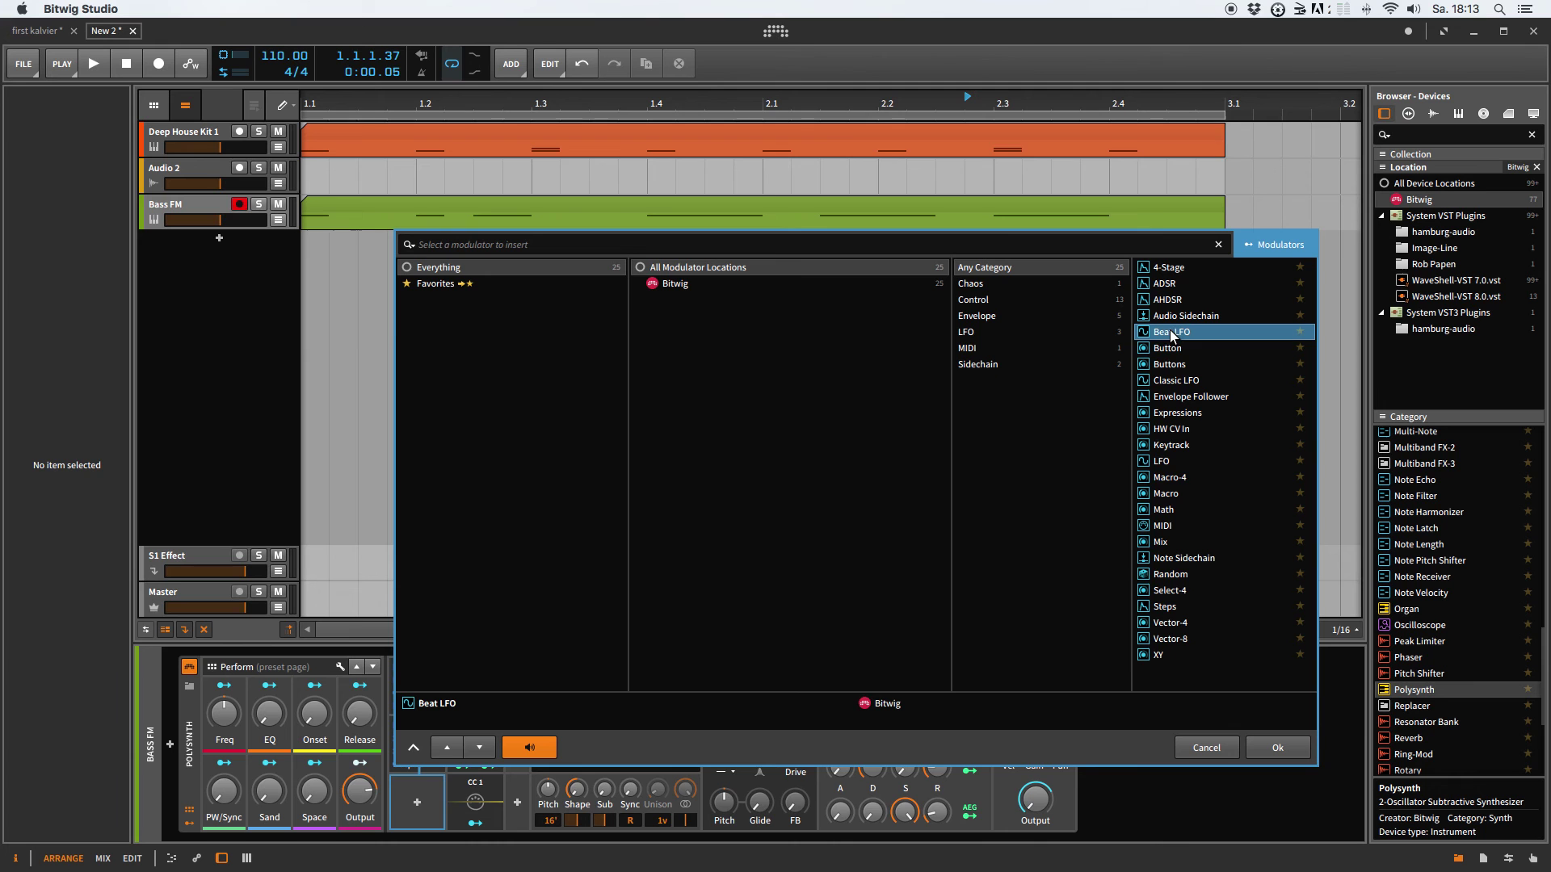
pyautogui.doubleClick(1162, 462)
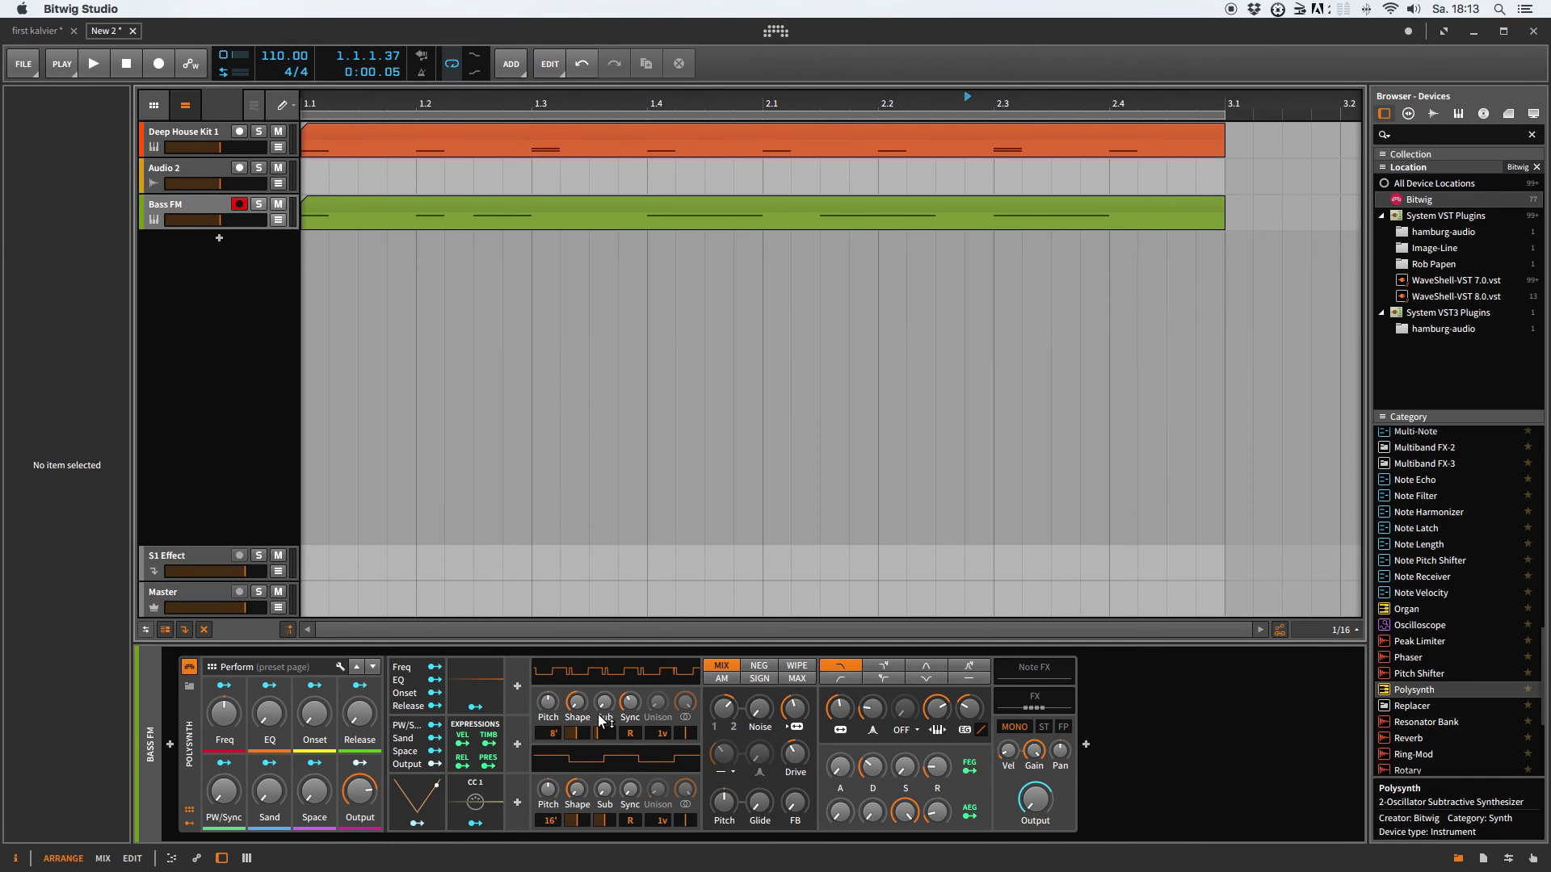
# Step: Map the LFO to the filter envelope's attack (FEG Attack) with an amount of 0.695 and open the LFO's settings
pyautogui.moveTo(598, 722)
pyautogui.click(416, 824)
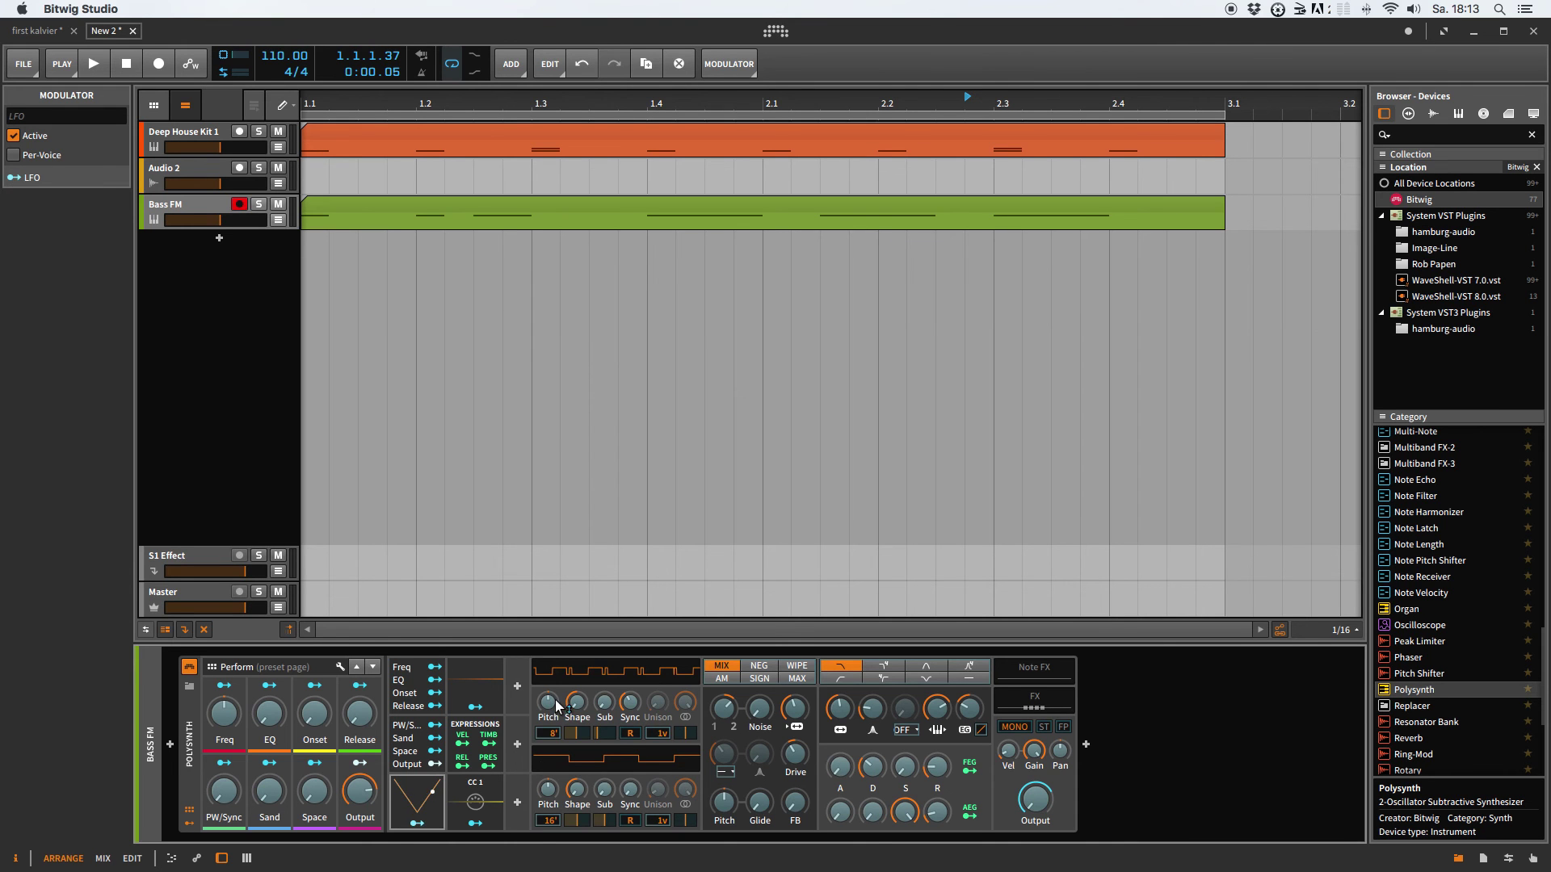
pyautogui.click(415, 823)
pyautogui.moveTo(833, 767); pyautogui.dragTo(841, 756)
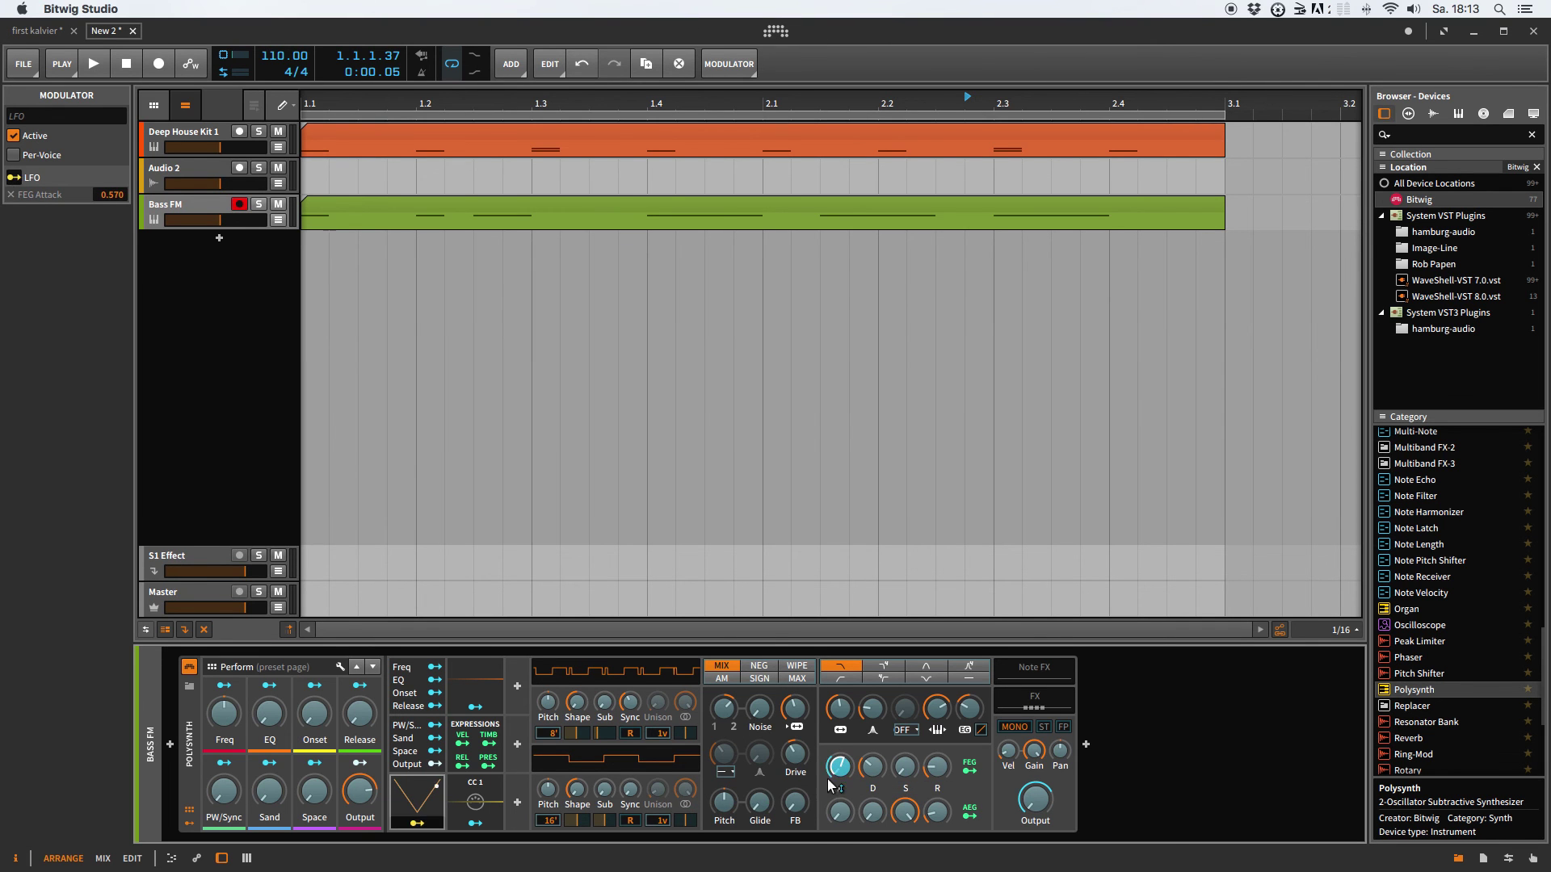
pyautogui.moveTo(840, 766); pyautogui.dragTo(837, 773)
pyautogui.click(440, 803)
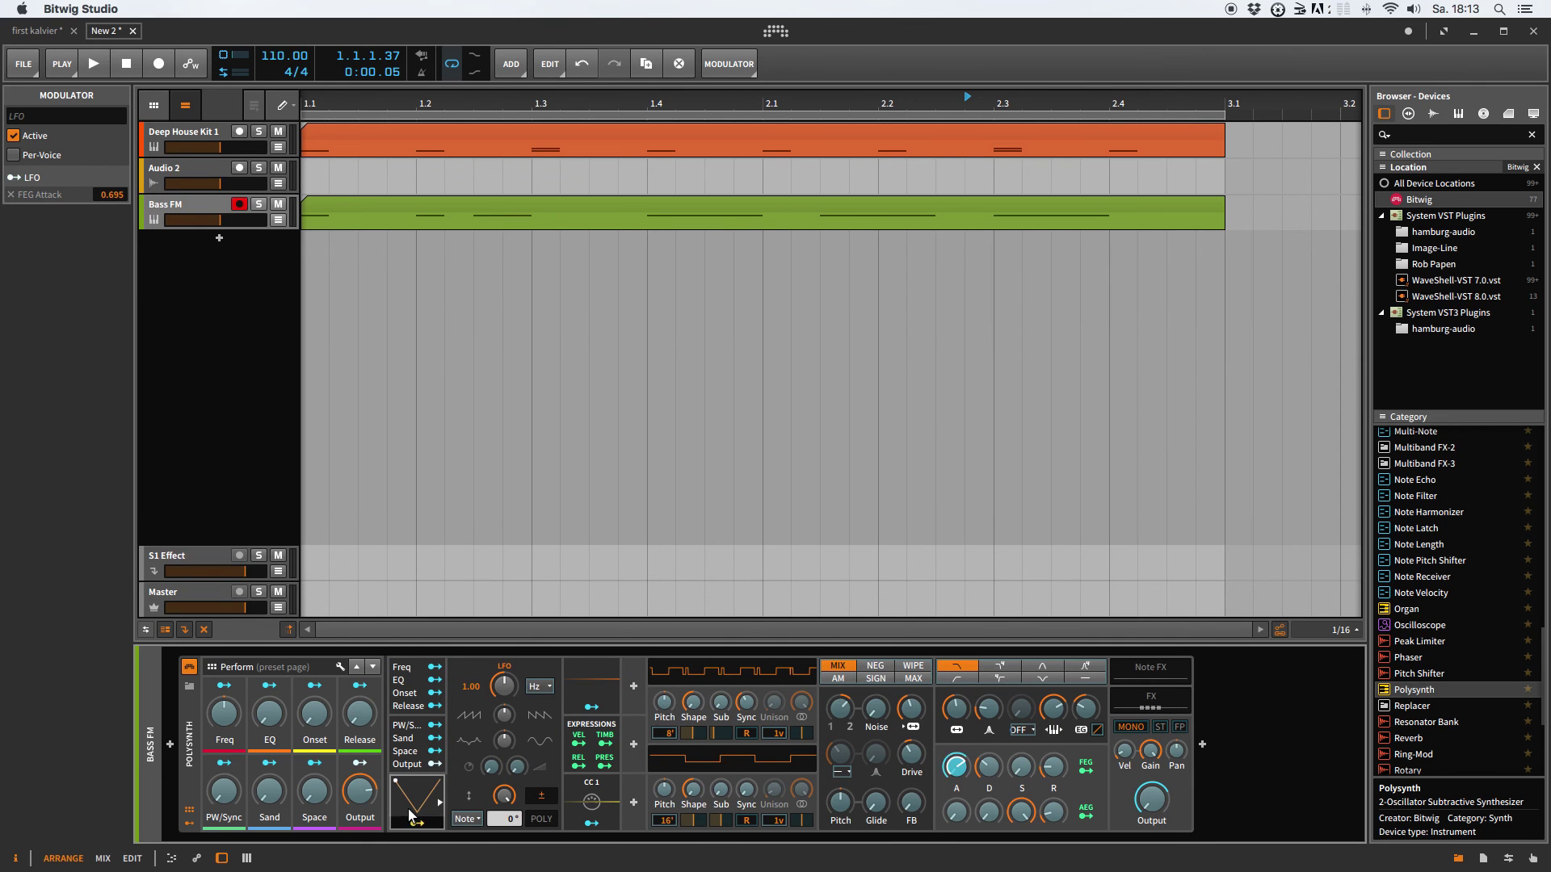
# Step: Set the LFO's rate to 4.98 Hz, leave its modulation mapping mode and play back the loop
pyautogui.moveTo(503, 687); pyautogui.dragTo(504, 658)
pyautogui.moveTo(504, 682)
pyautogui.moveTo(961, 764)
pyautogui.click(420, 823)
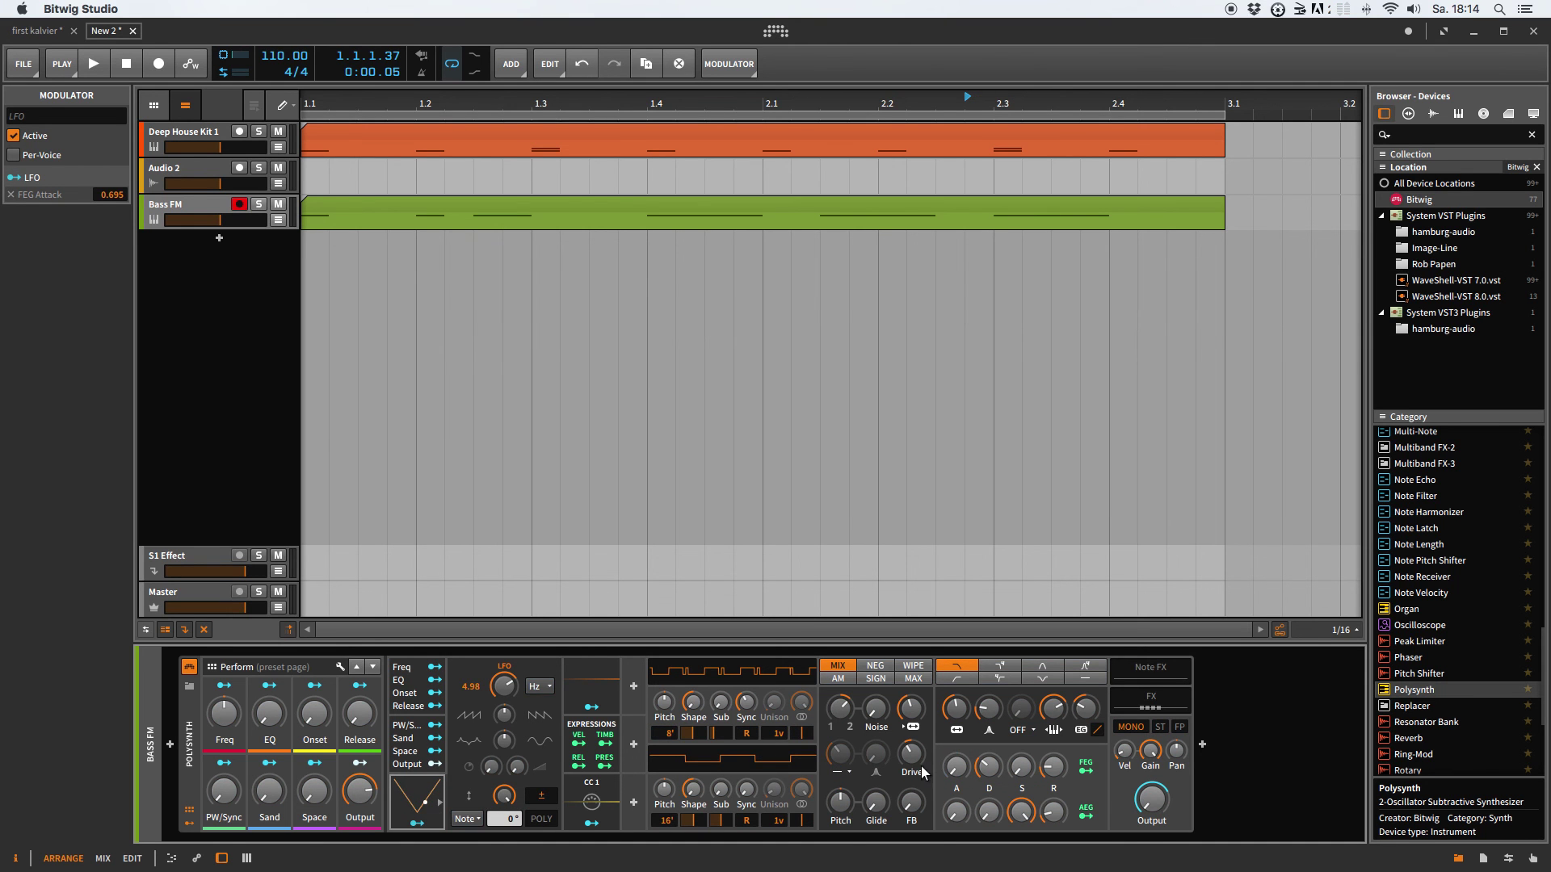
pyautogui.press('space')
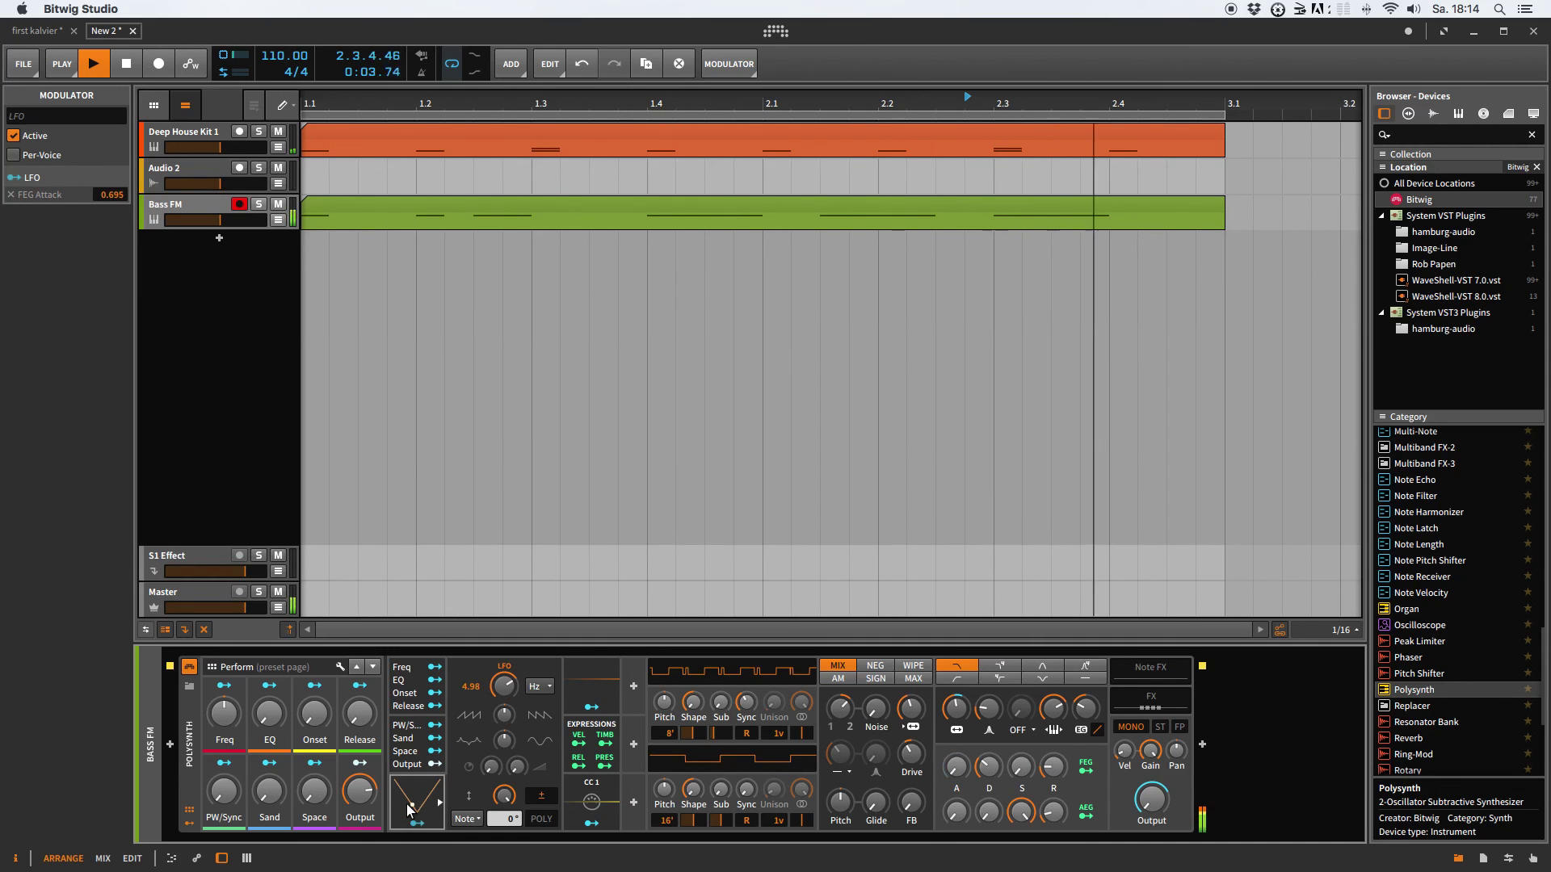
# Step: Add the Chorus audio effect after the Polysynth in the Bass FM track's device chain
pyautogui.click(1202, 746)
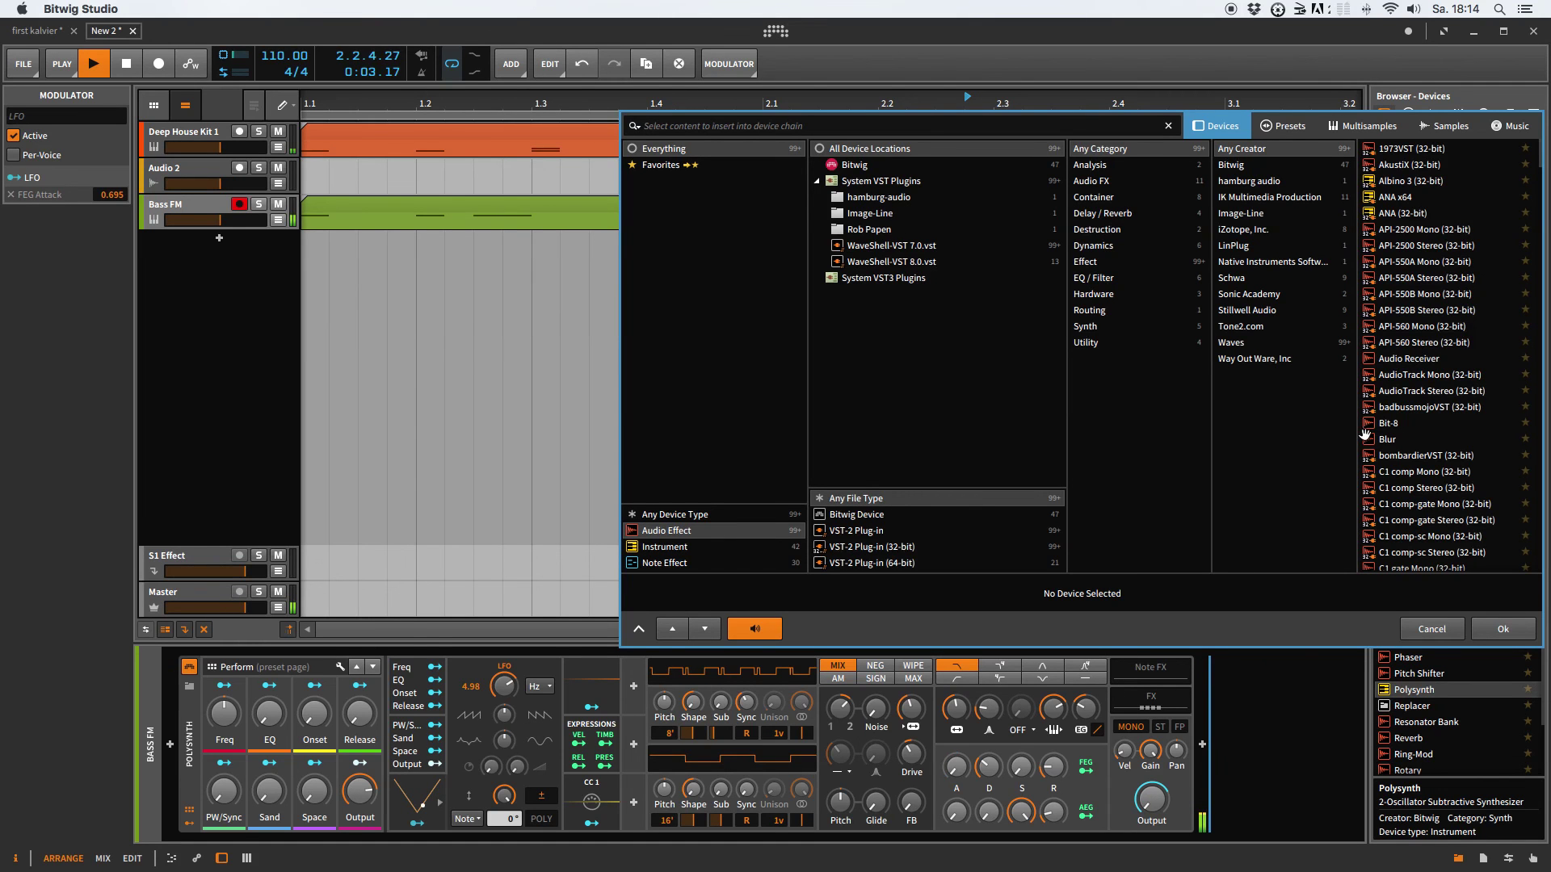
pyautogui.scroll(-1, 1380, 330)
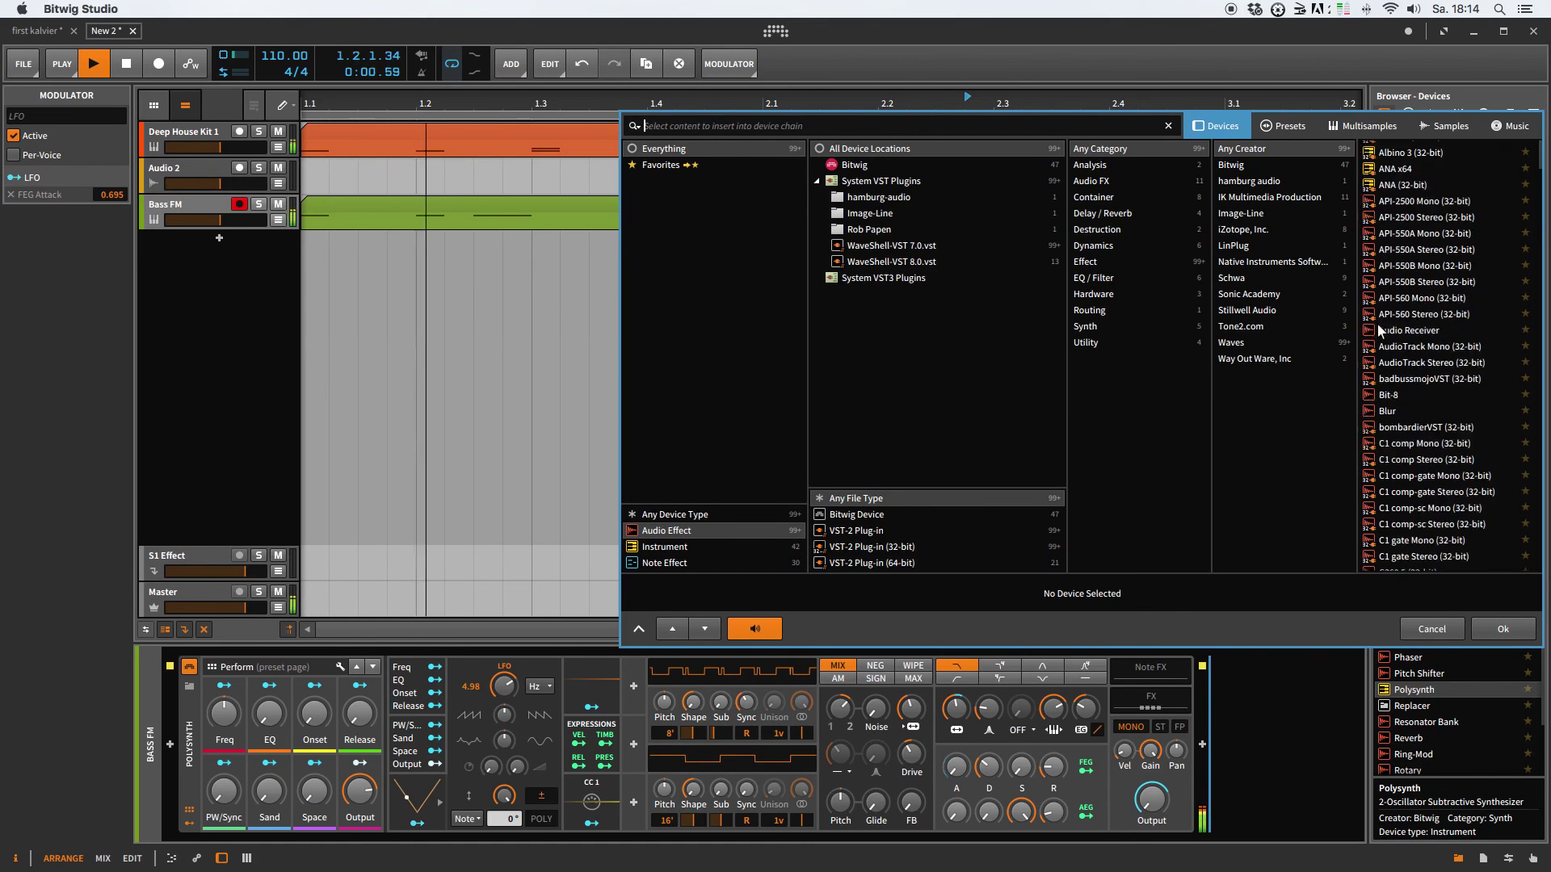
pyautogui.scroll(1, 1380, 330)
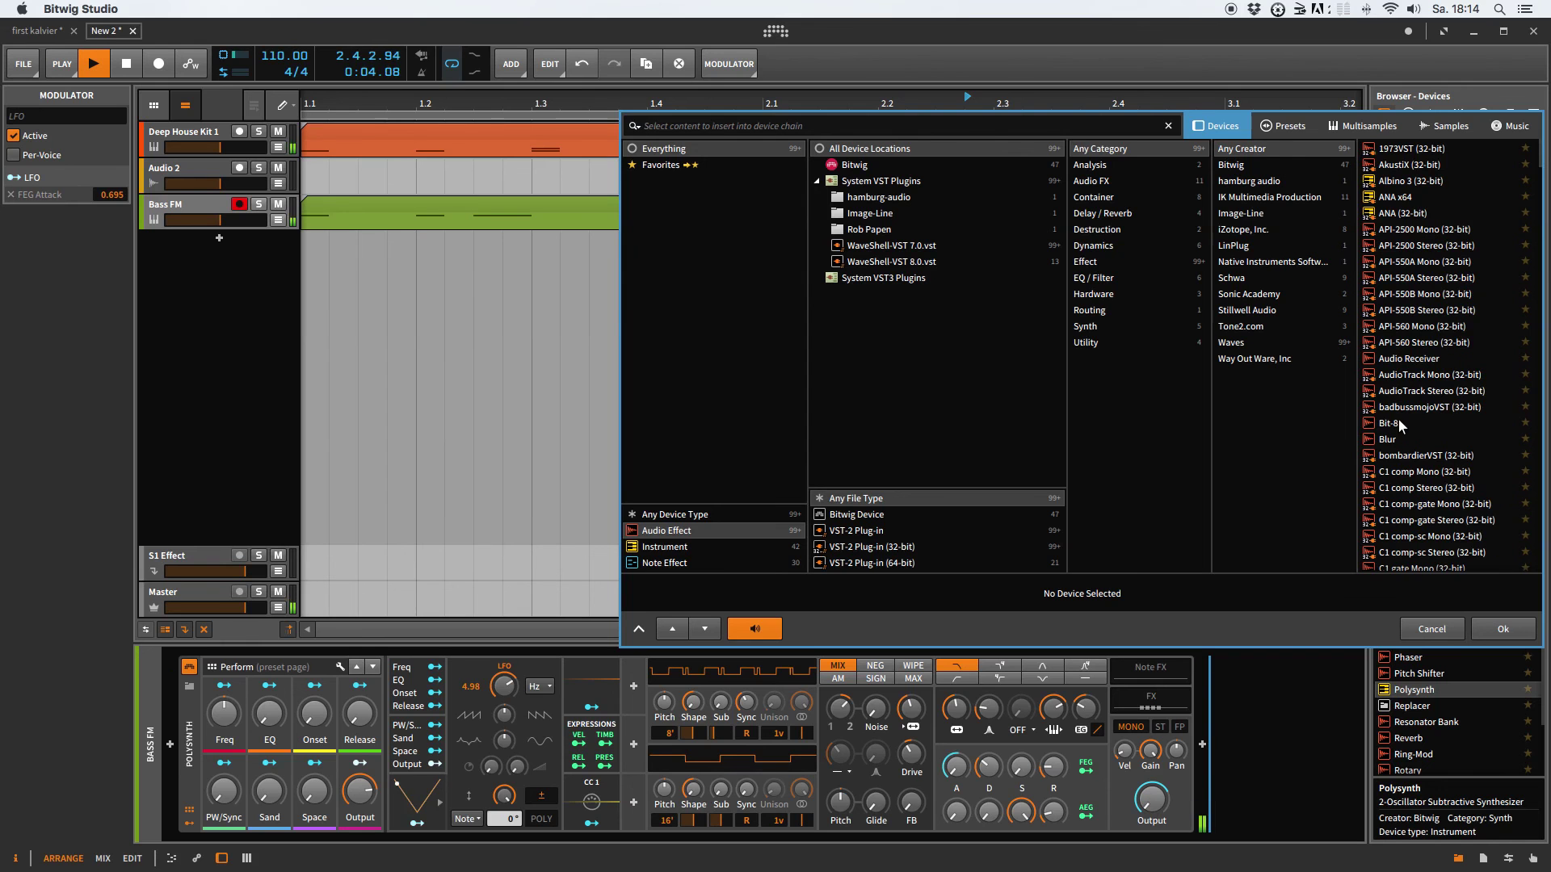
pyautogui.scroll(-5, 1401, 444)
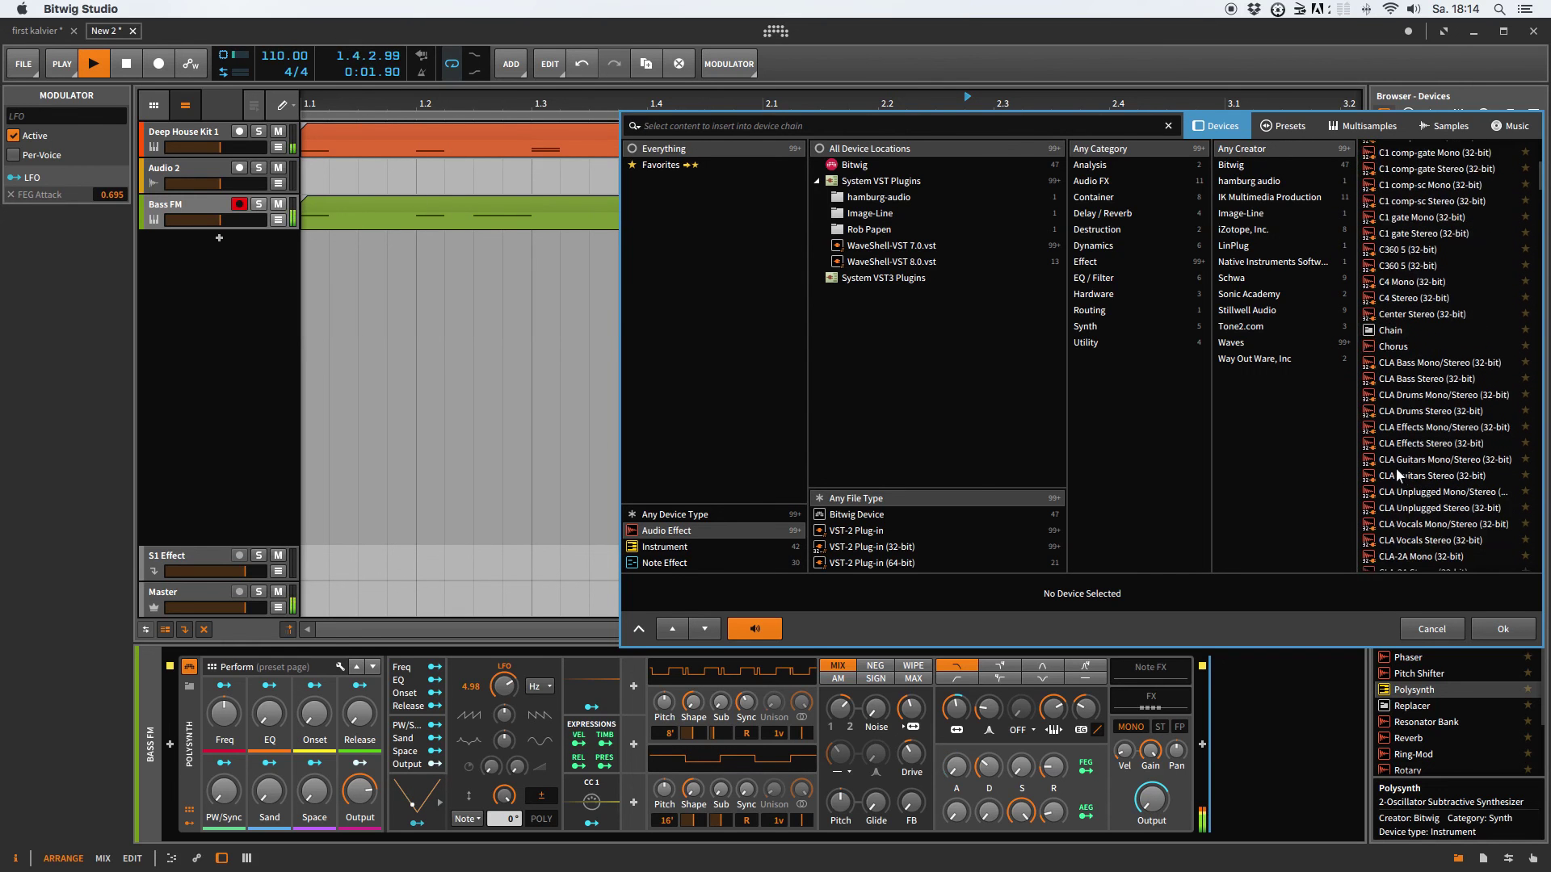
pyautogui.click(1388, 338)
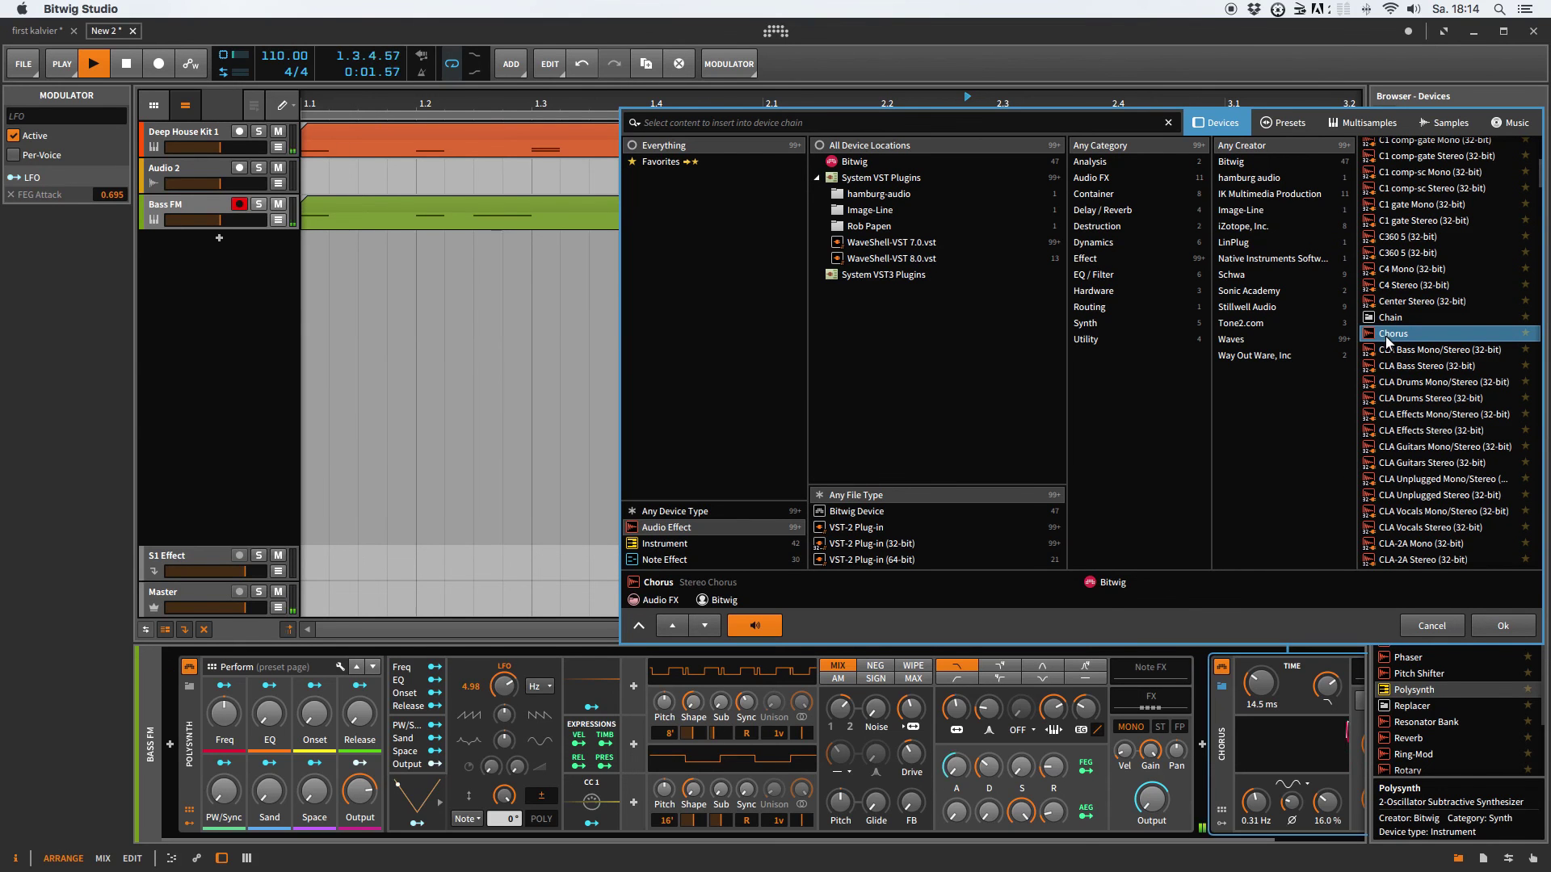
# Step: Set the Chorus's LFO rate to 1.43 Hz and time to 23.9 ms, enable Wide, and accept the inserted device
pyautogui.moveTo(1195, 838); pyautogui.dragTo(1259, 840)
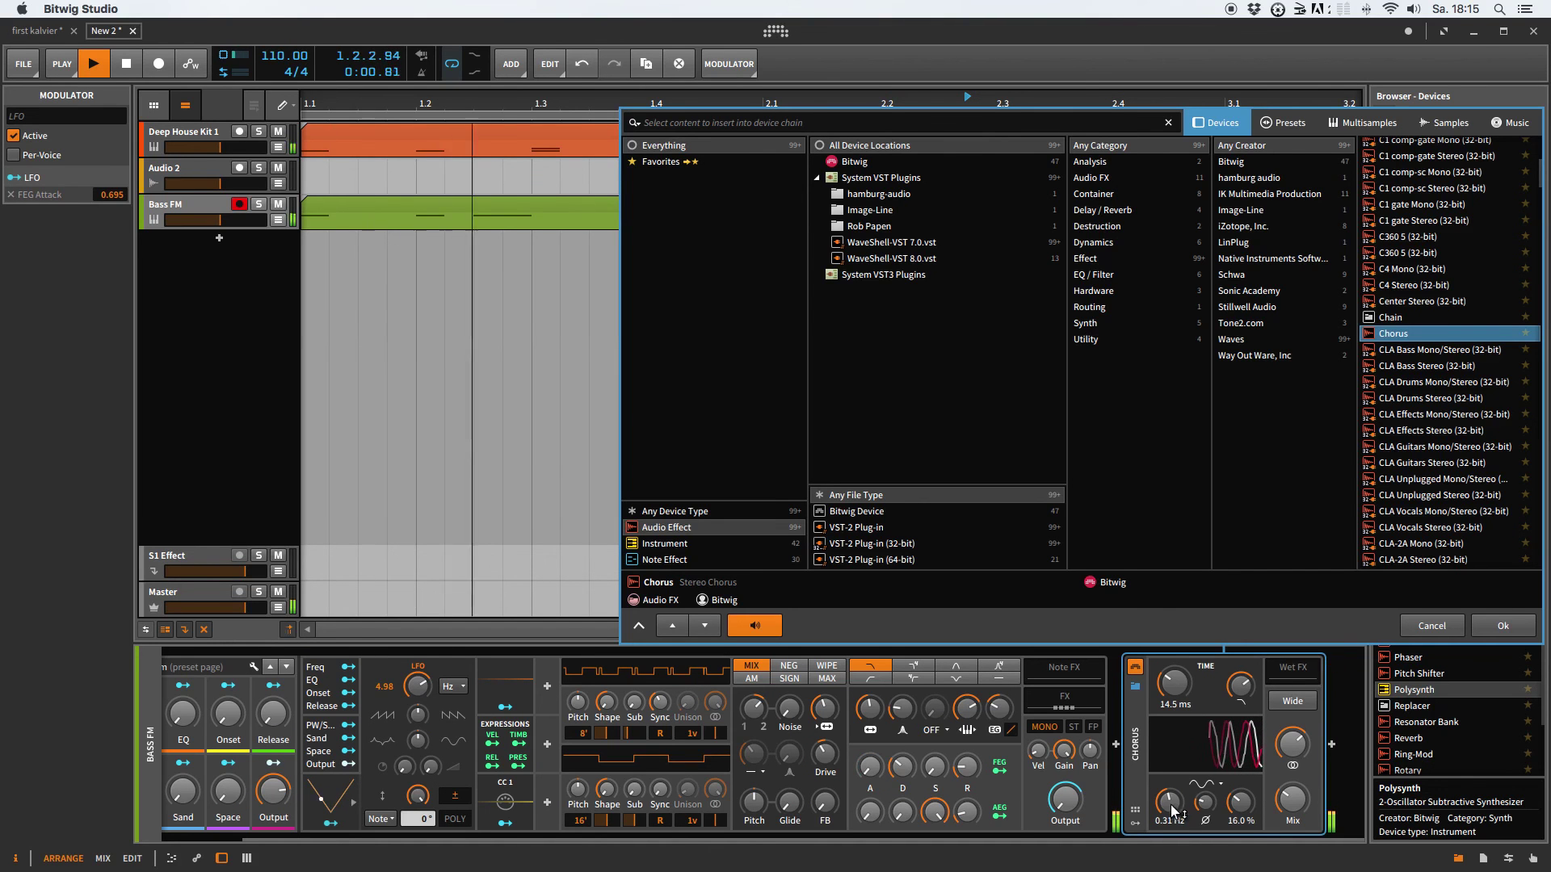
pyautogui.moveTo(1169, 801); pyautogui.dragTo(1169, 776)
pyautogui.moveTo(1174, 682); pyautogui.dragTo(1174, 660)
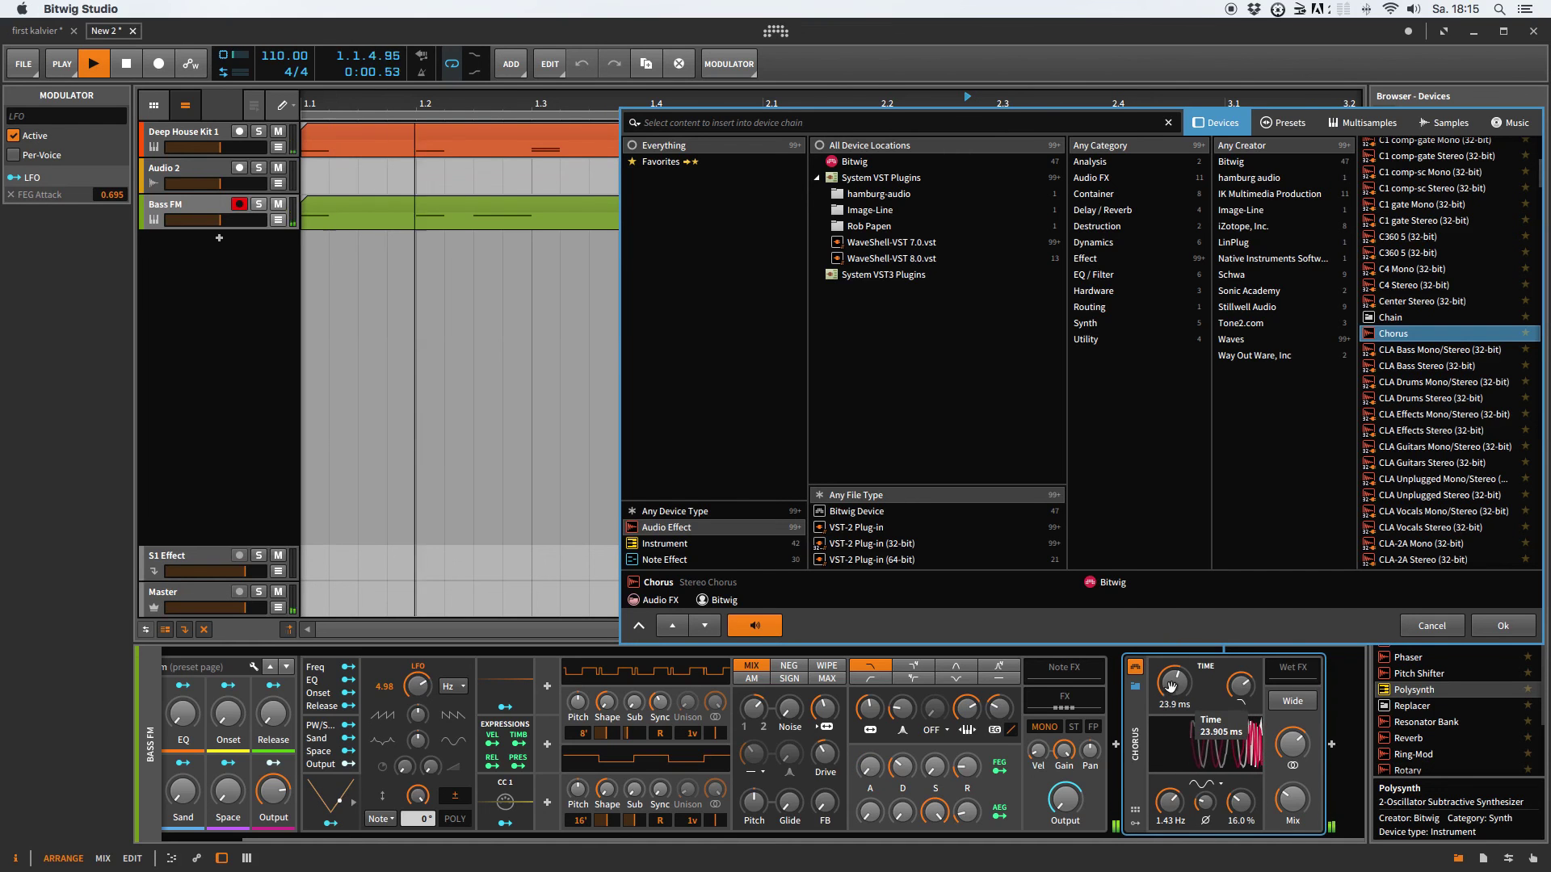
pyautogui.moveTo(1293, 743); pyautogui.dragTo(1293, 742)
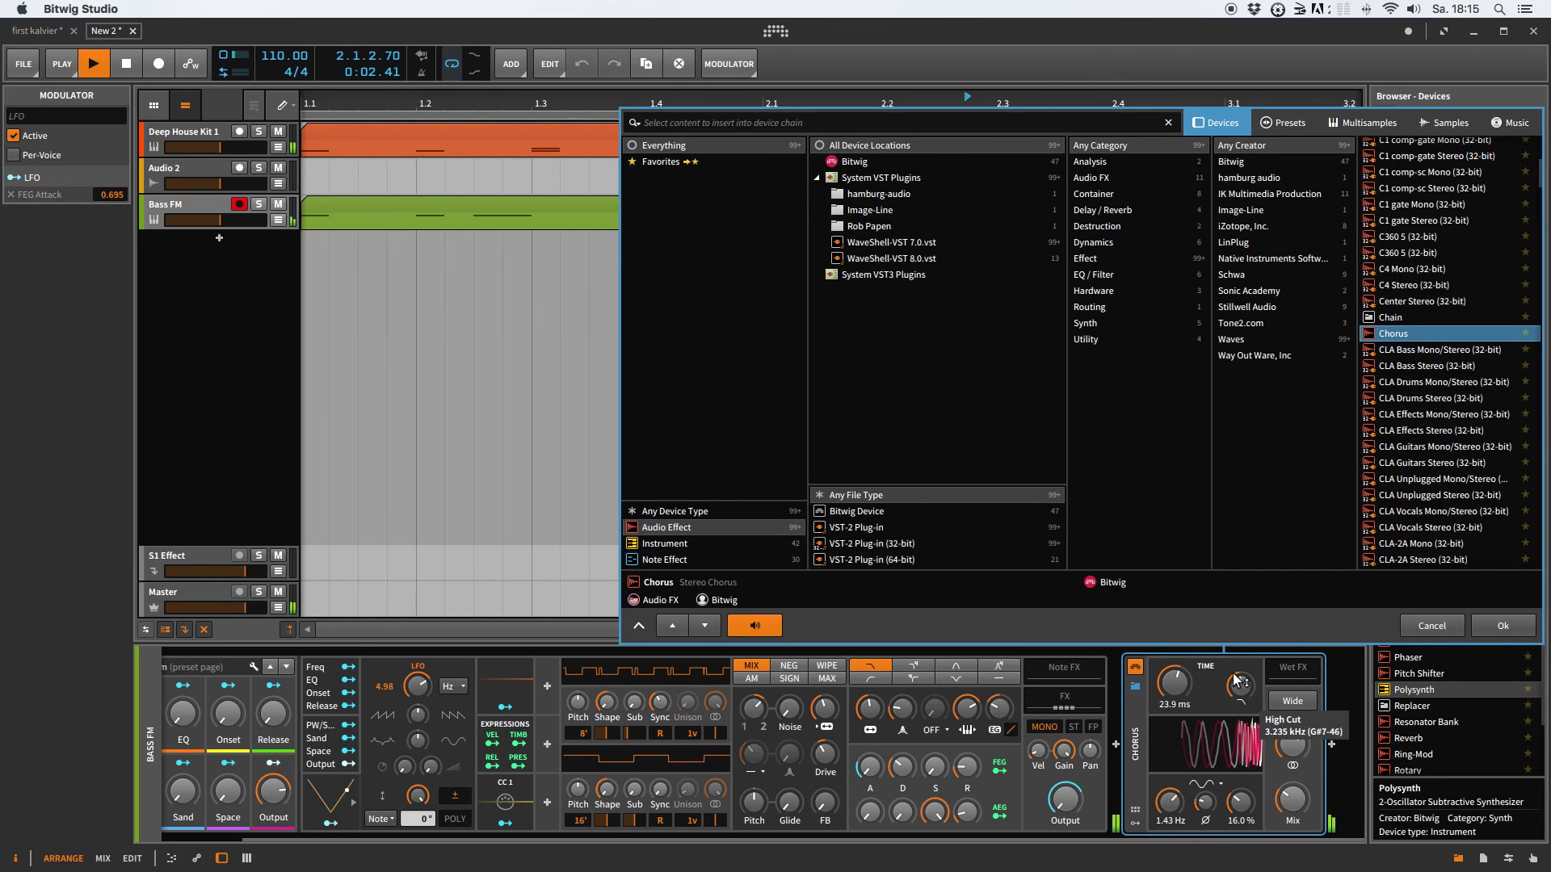
pyautogui.click(1290, 702)
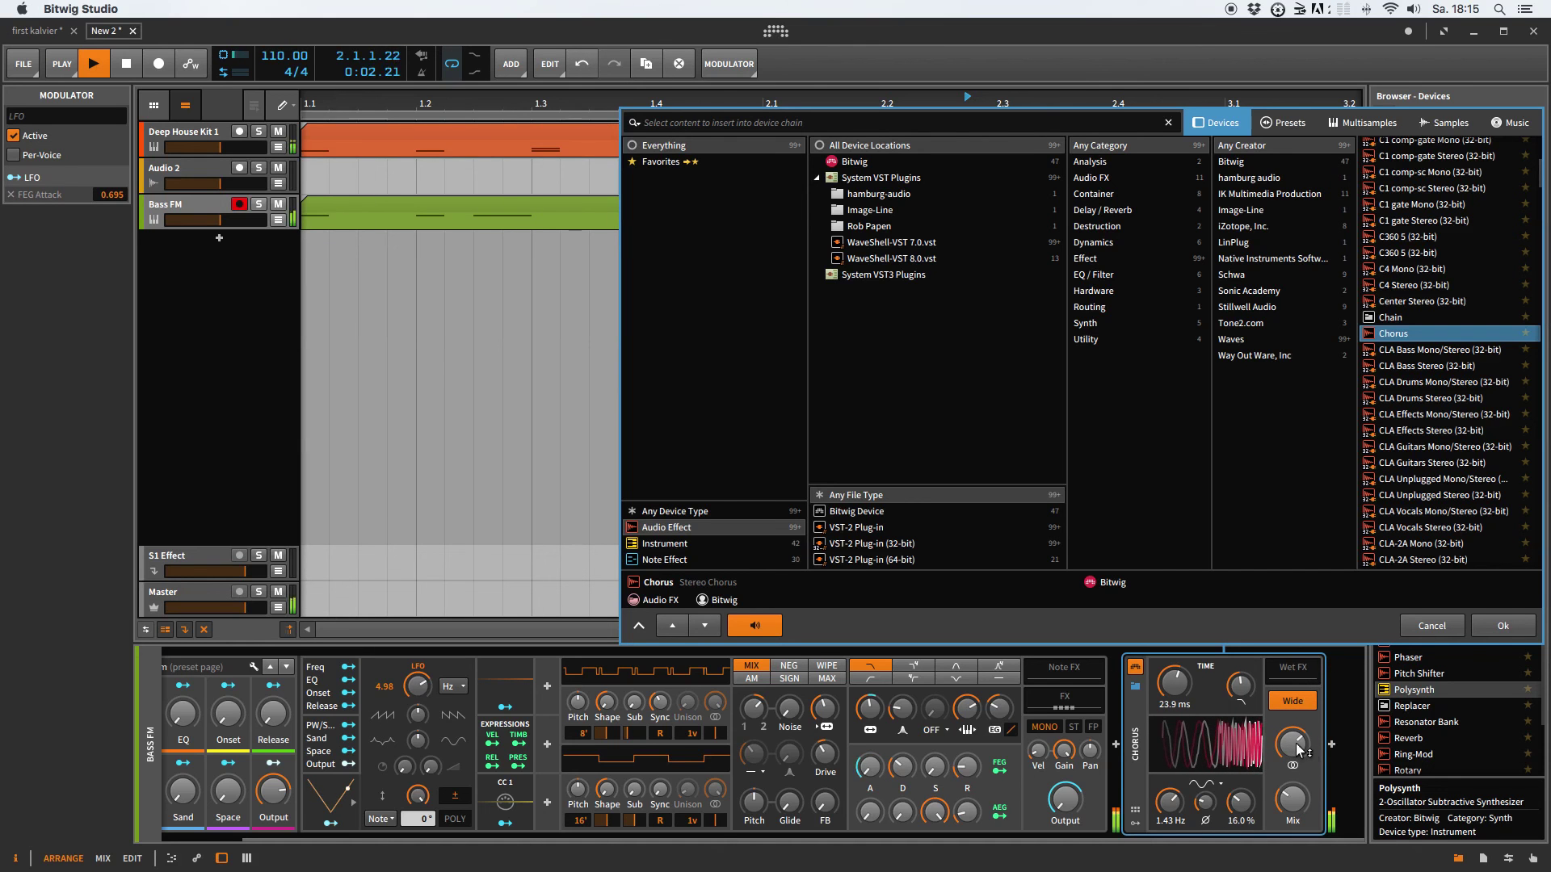
pyautogui.moveTo(1293, 762); pyautogui.dragTo(1295, 748)
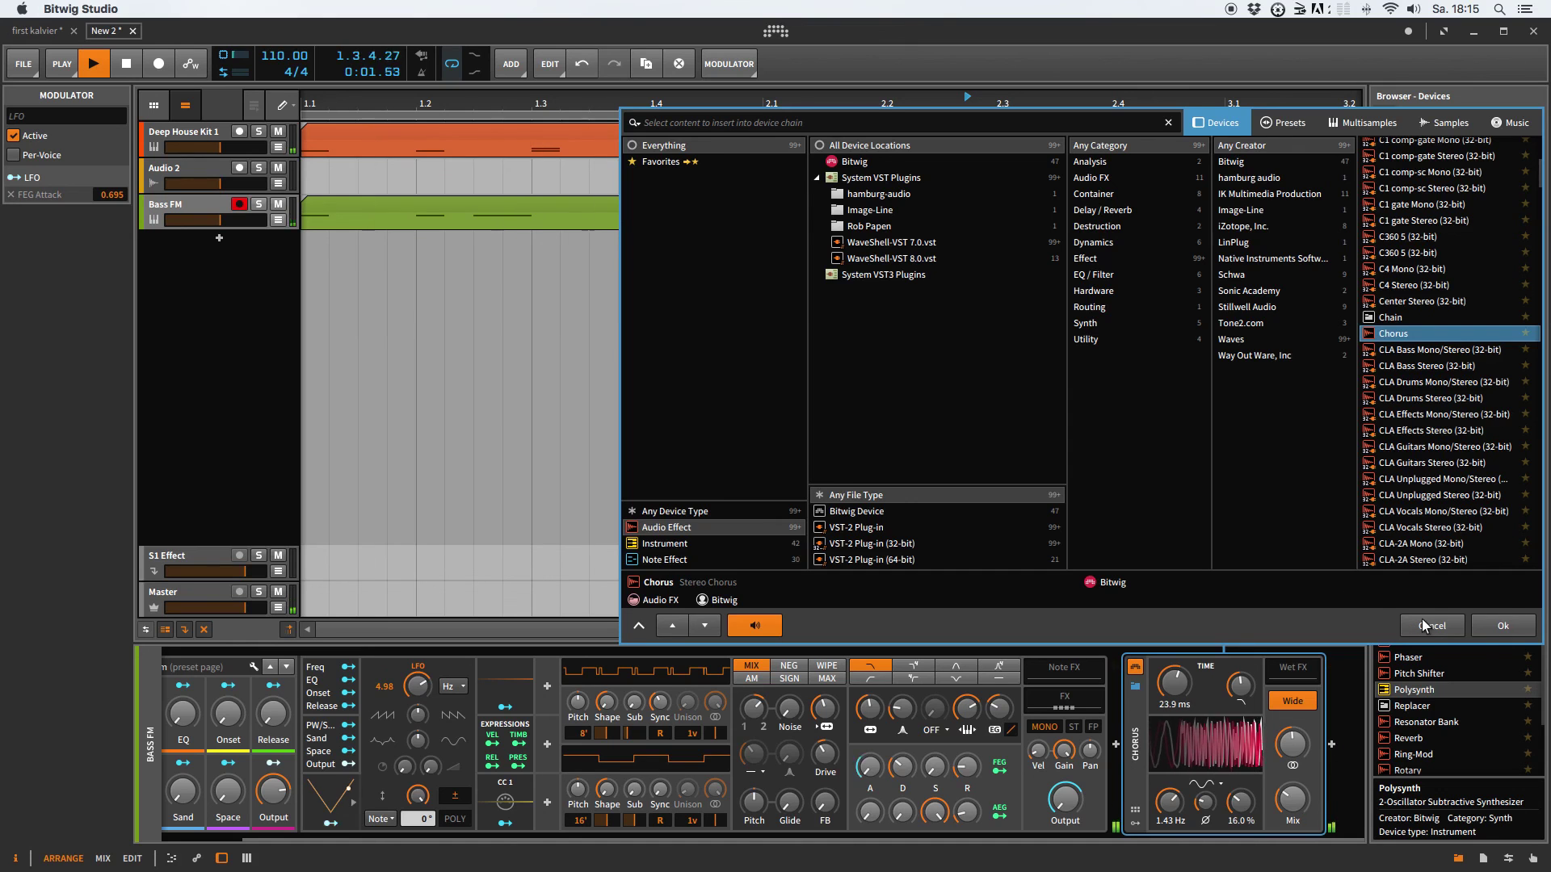
pyautogui.click(1494, 624)
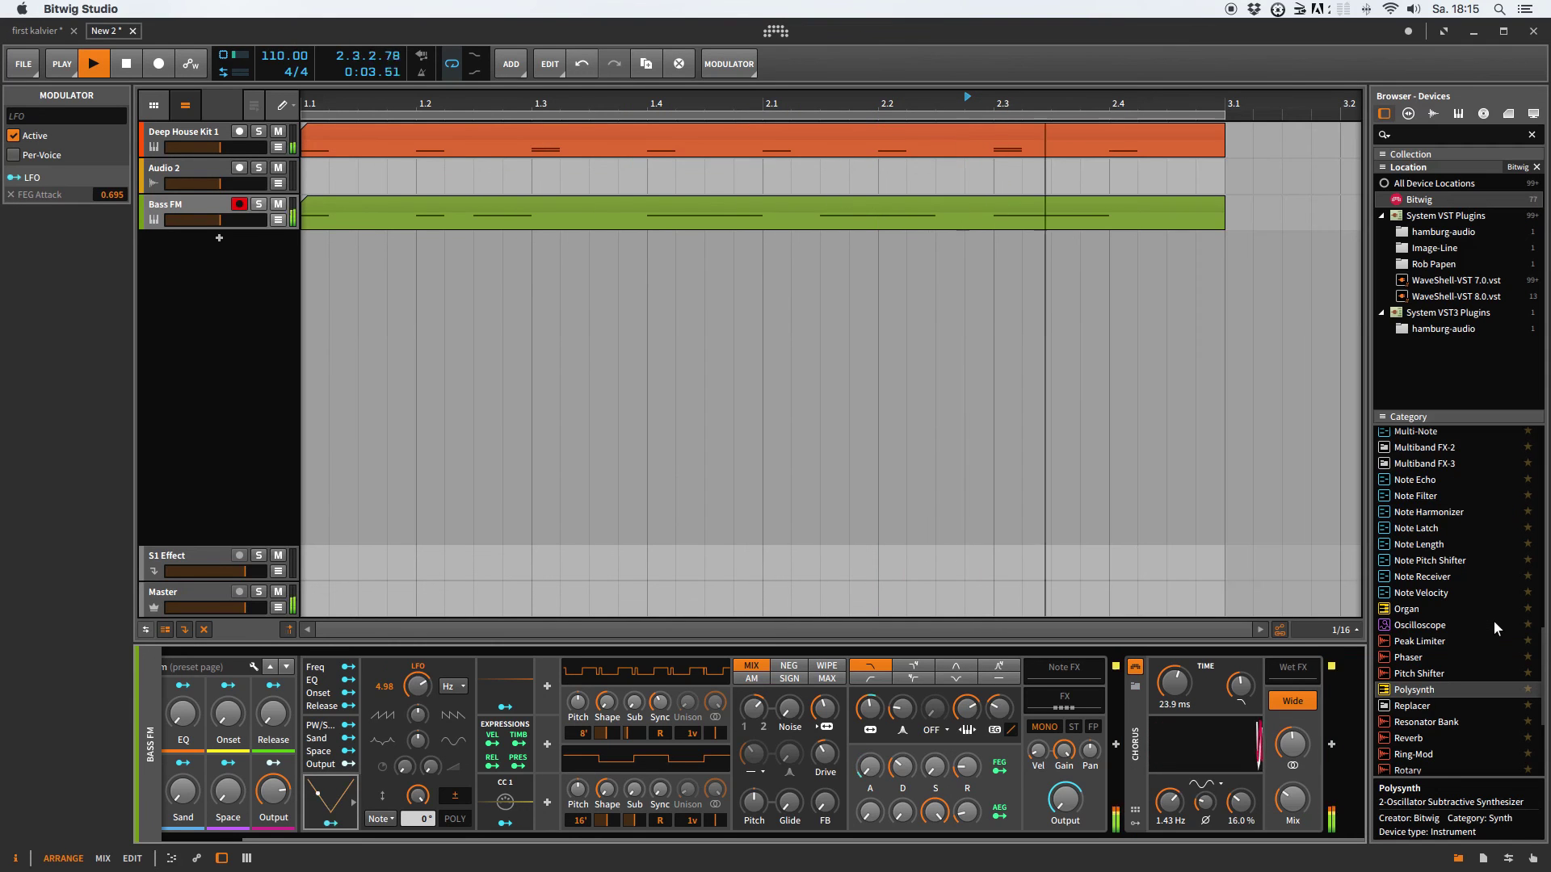